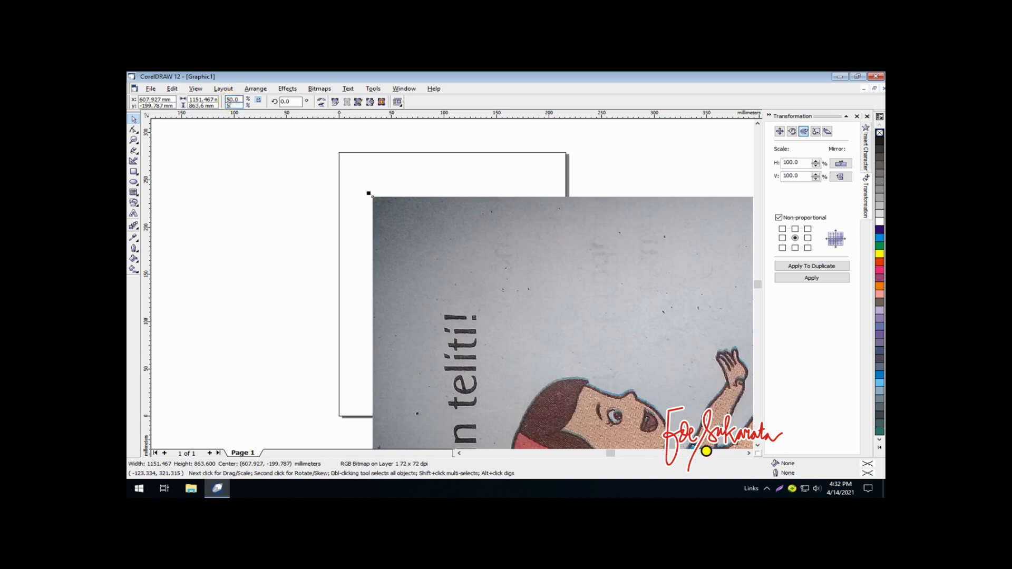
Step: Scale the imported photo to 25% in both directions and move it over the page
{"action": "key", "text": "Return"}
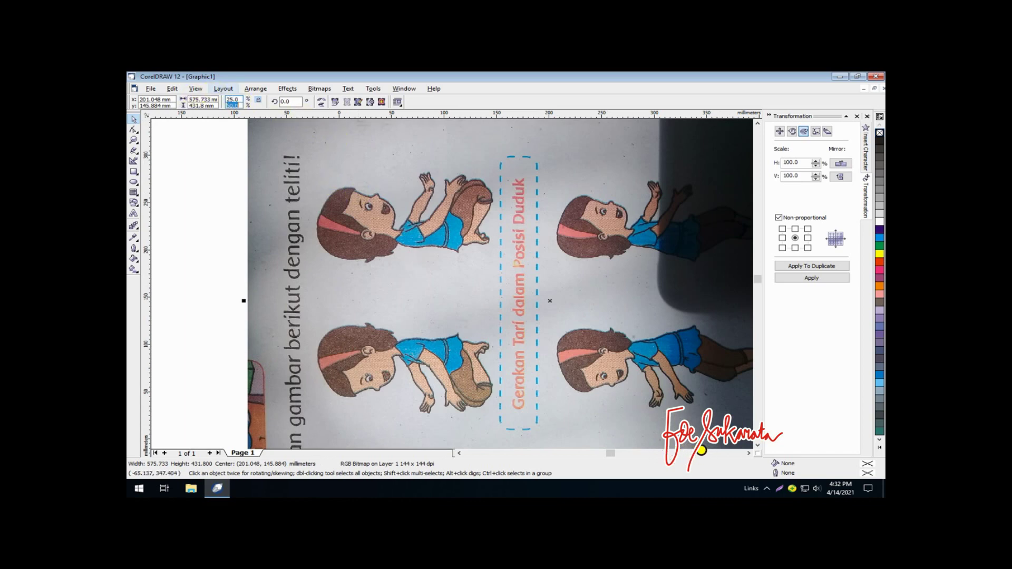
{"action": "key", "text": "Return"}
{"action": "left_click_drag", "start_coordinate": [595, 343], "coordinate": [483, 332]}
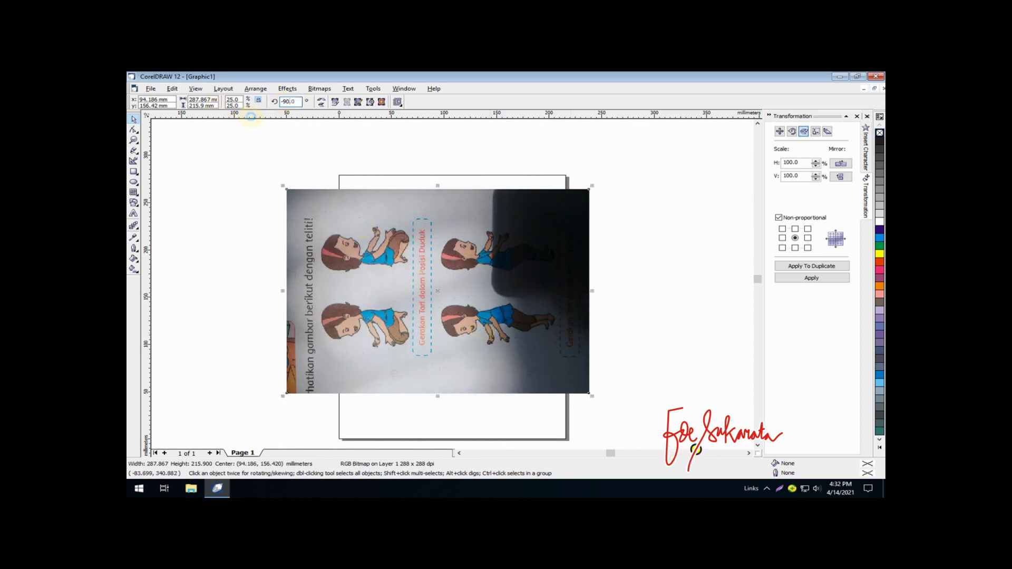
Step: Rotate the photo by -90 degrees, positioned over the page, and lock it in place
{"action": "key", "text": "Return"}
{"action": "left_click_drag", "start_coordinate": [443, 232], "coordinate": [443, 258]}
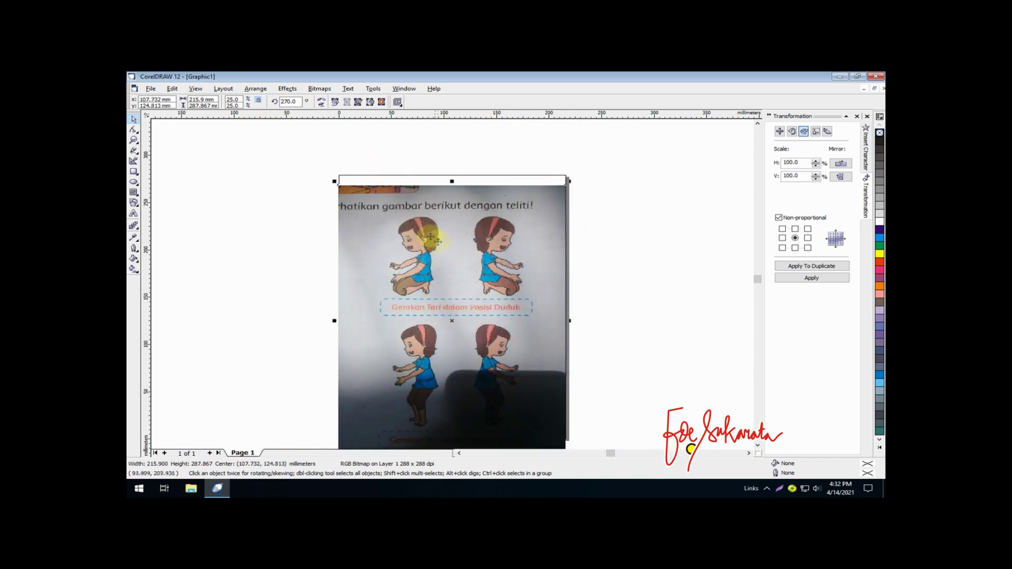
{"action": "left_click", "coordinate": [255, 89]}
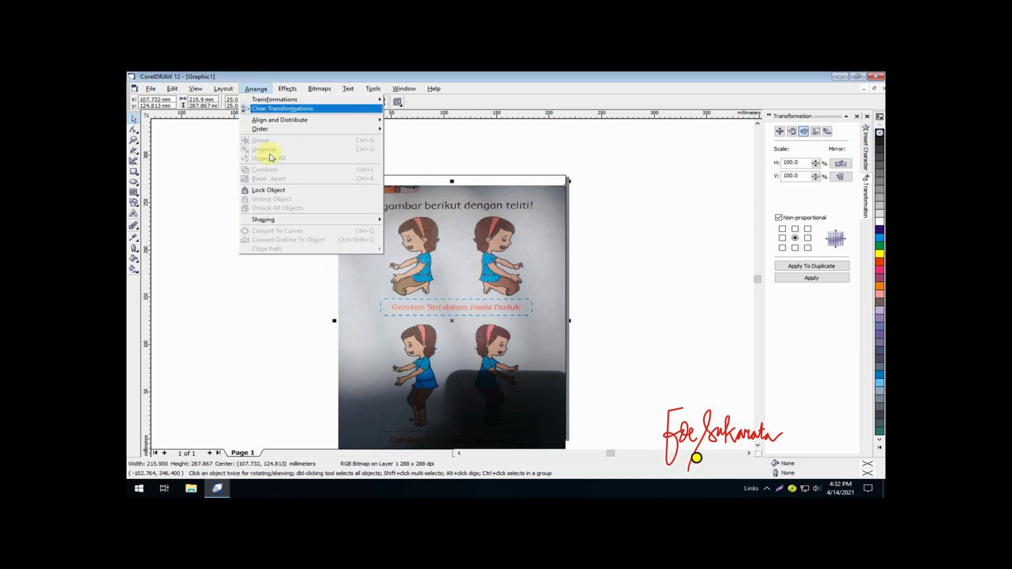
{"action": "left_click", "coordinate": [302, 191]}
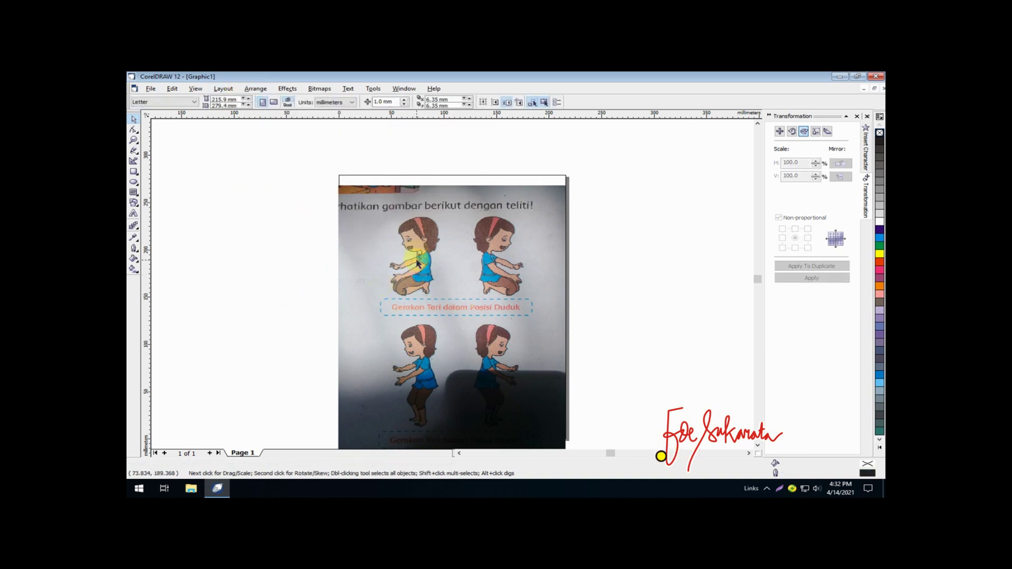
Step: Begin a Bezier outline of the upper-left girl's hair from the parting, around the fringe and crown to the flick at the back
{"action": "left_click", "coordinate": [133, 140]}
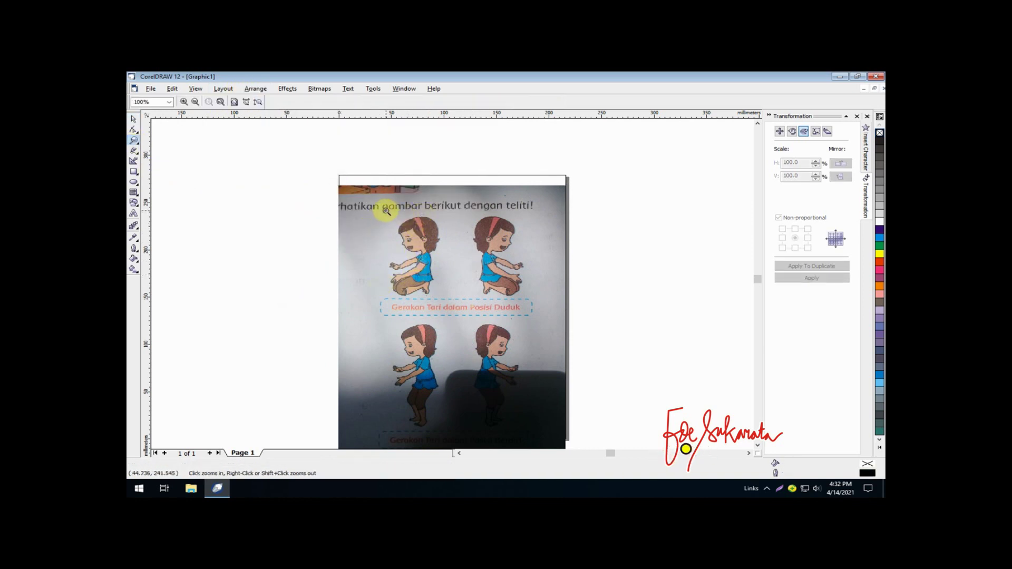
{"action": "left_click_drag", "start_coordinate": [394, 217], "coordinate": [455, 276]}
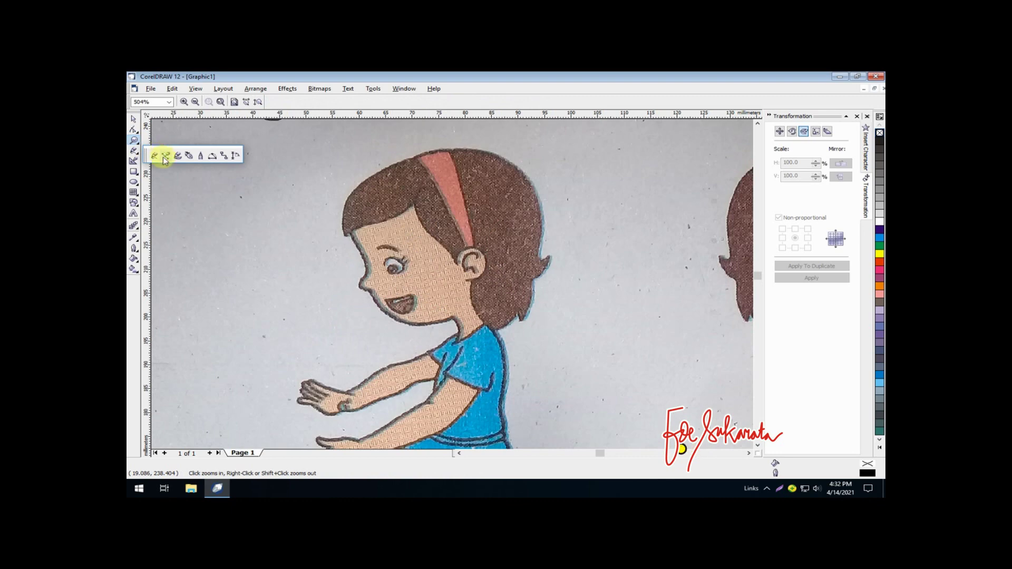
{"action": "left_click", "coordinate": [165, 156]}
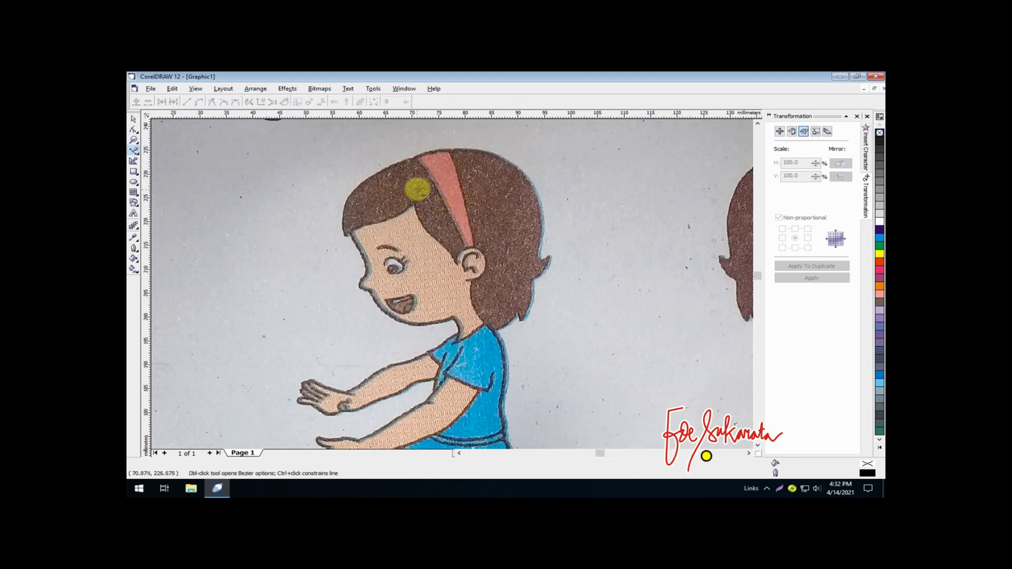
{"action": "left_click", "coordinate": [421, 188]}
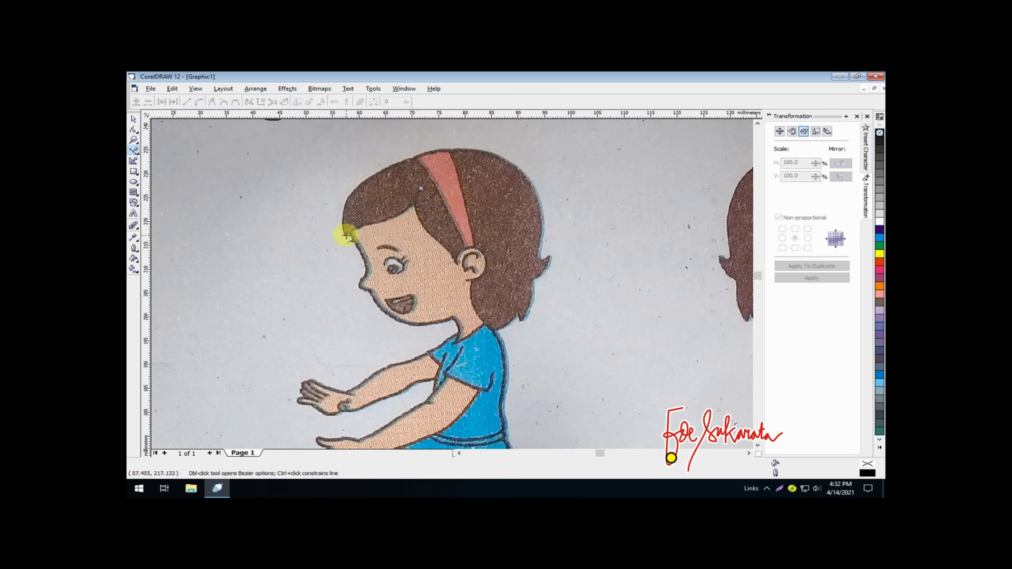
{"action": "left_click", "coordinate": [345, 234]}
{"action": "left_click", "coordinate": [414, 158]}
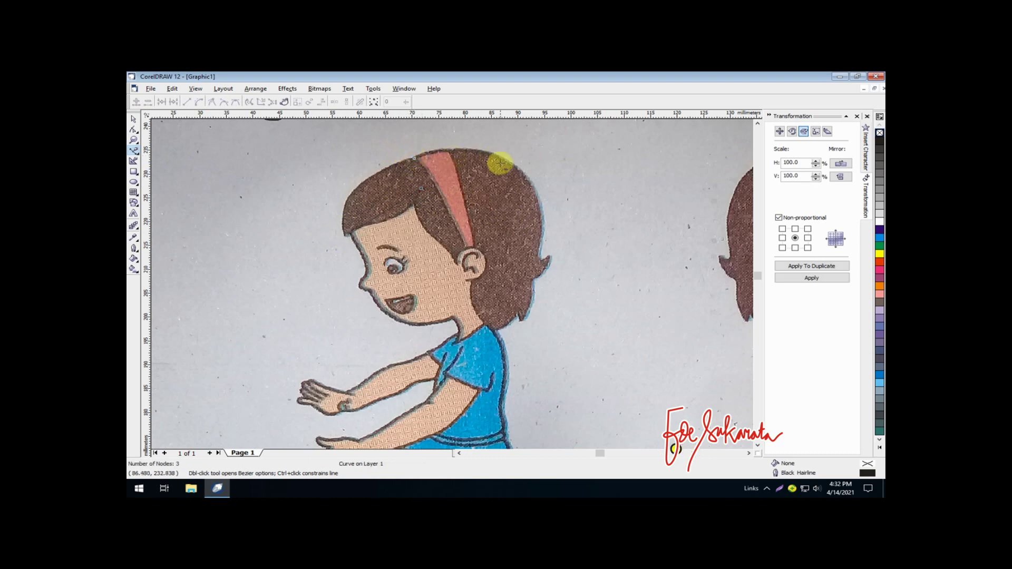
{"action": "left_click", "coordinate": [520, 170]}
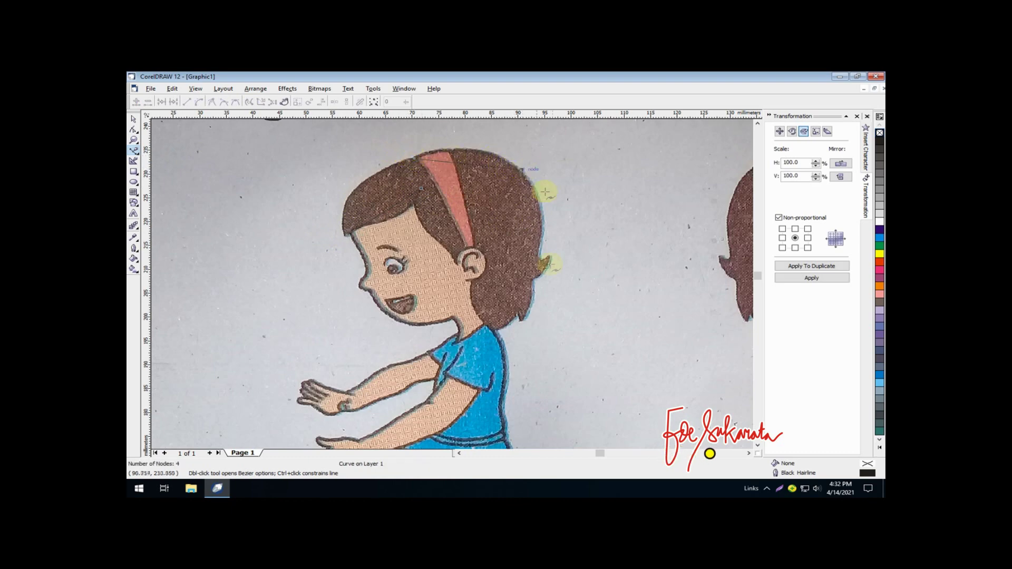
{"action": "left_click", "coordinate": [550, 257]}
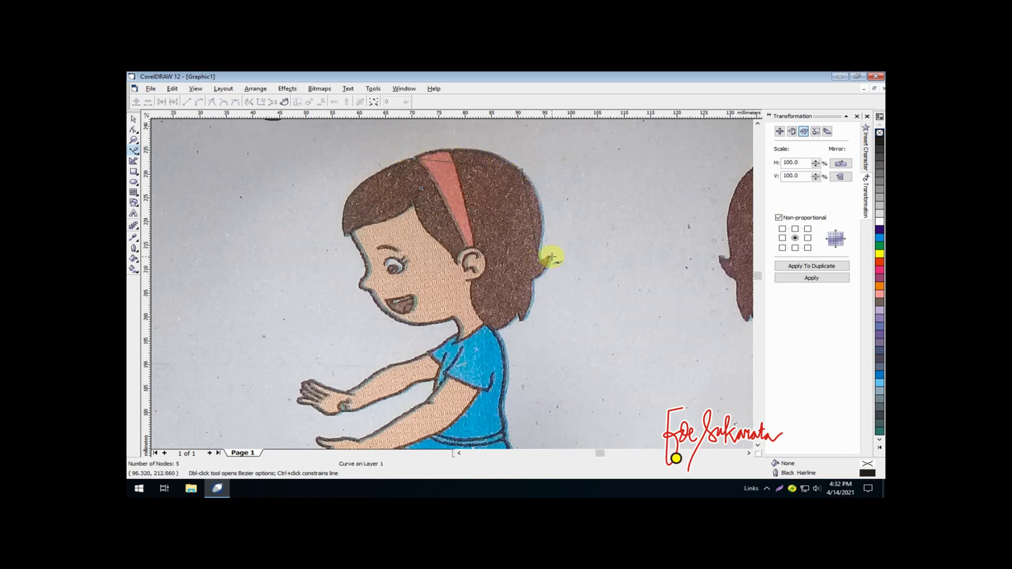
Step: Continue the hair outline down to the nape and around the ear, closing it at the starting node by the parting
{"action": "left_click", "coordinate": [539, 279]}
{"action": "left_click", "coordinate": [525, 316]}
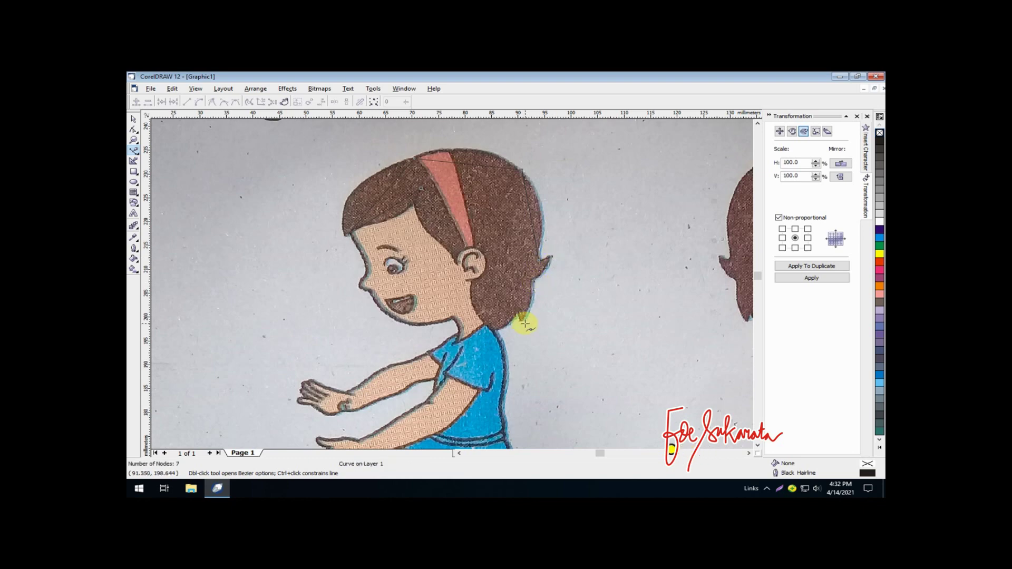
{"action": "left_click", "coordinate": [515, 310]}
{"action": "left_click", "coordinate": [501, 316]}
{"action": "left_click", "coordinate": [494, 329]}
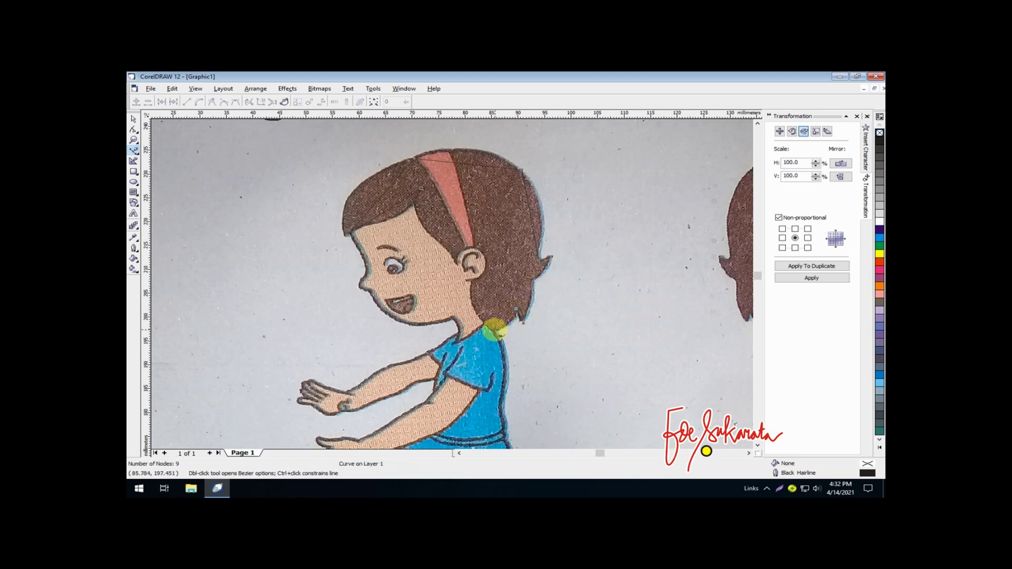
{"action": "left_click", "coordinate": [477, 266]}
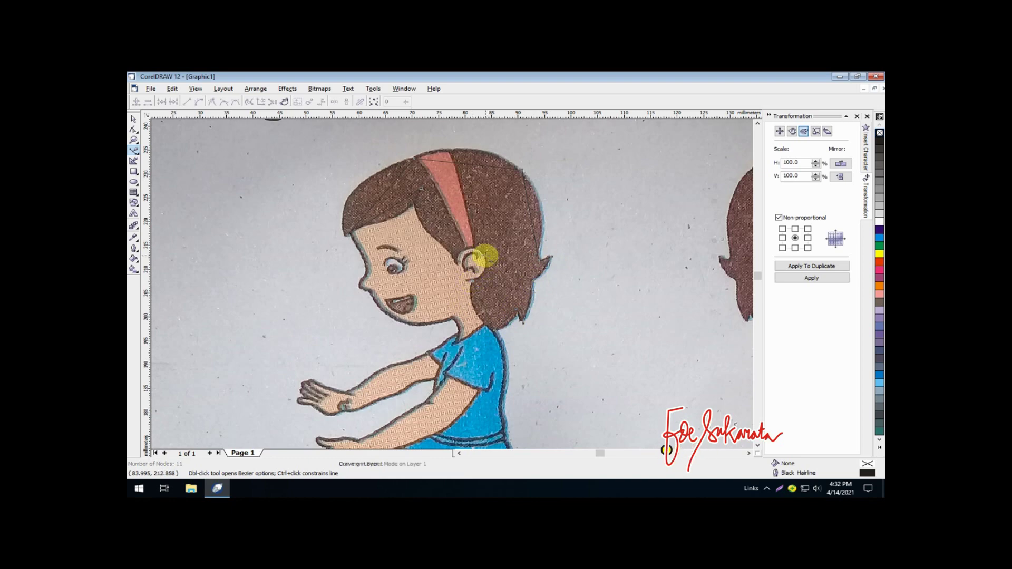
{"action": "left_click", "coordinate": [485, 256]}
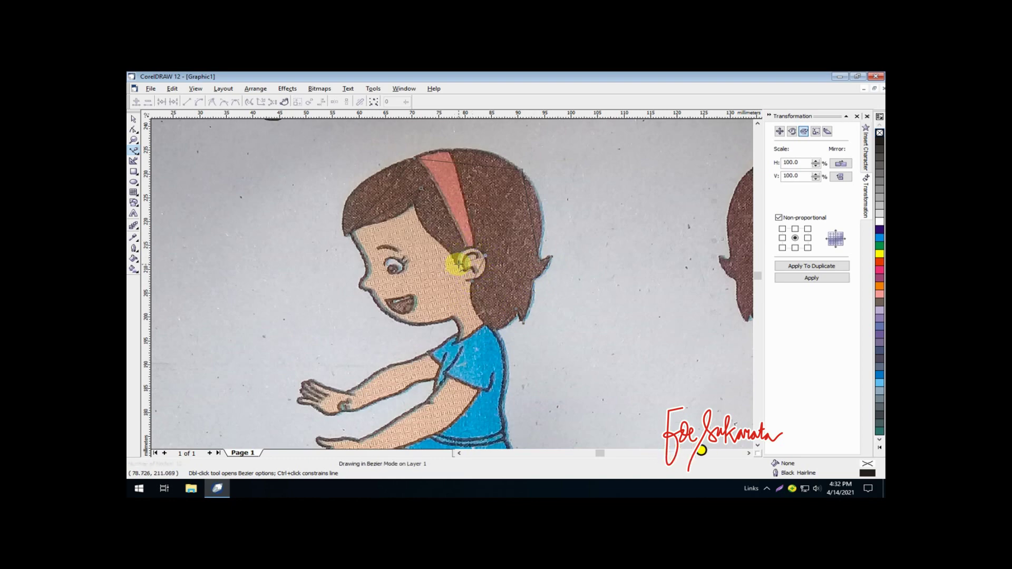
{"action": "left_click", "coordinate": [460, 262]}
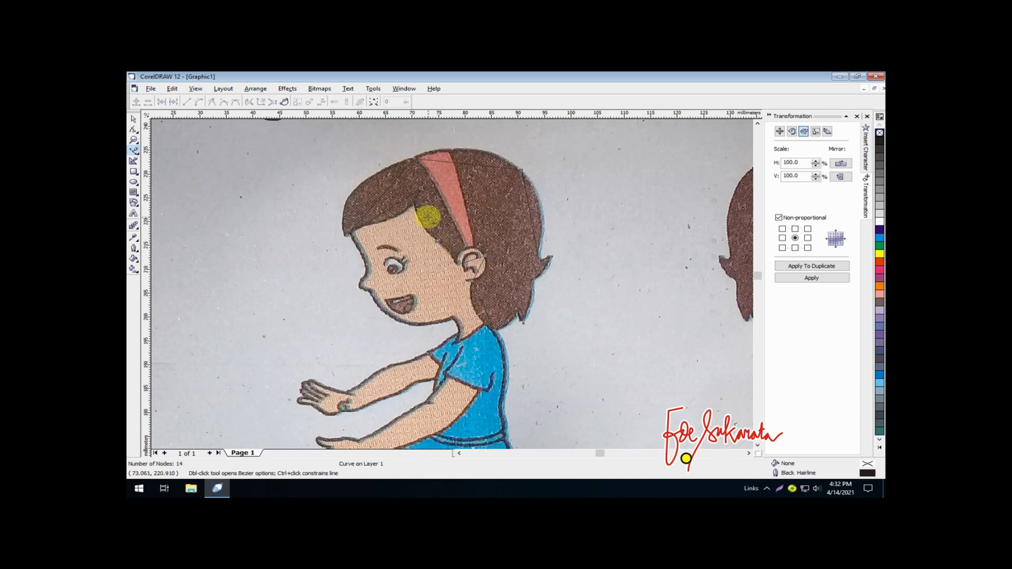
{"action": "left_click", "coordinate": [420, 187]}
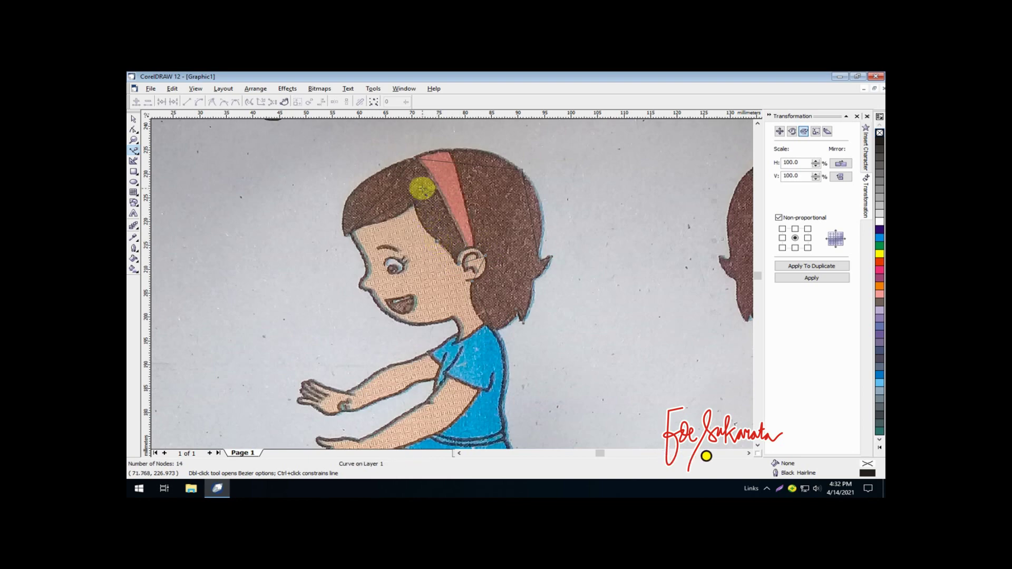
Step: Convert all segments of the hair outline to curves and bend the top segment to follow the crown
{"action": "left_click", "coordinate": [132, 129]}
{"action": "left_click_drag", "start_coordinate": [303, 147], "coordinate": [583, 350]}
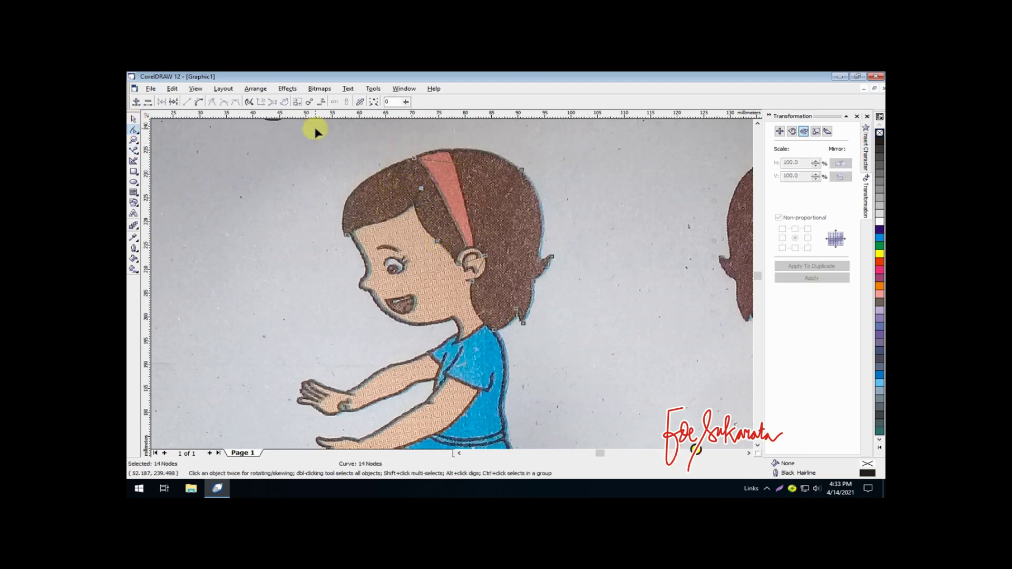
{"action": "left_click", "coordinate": [196, 101]}
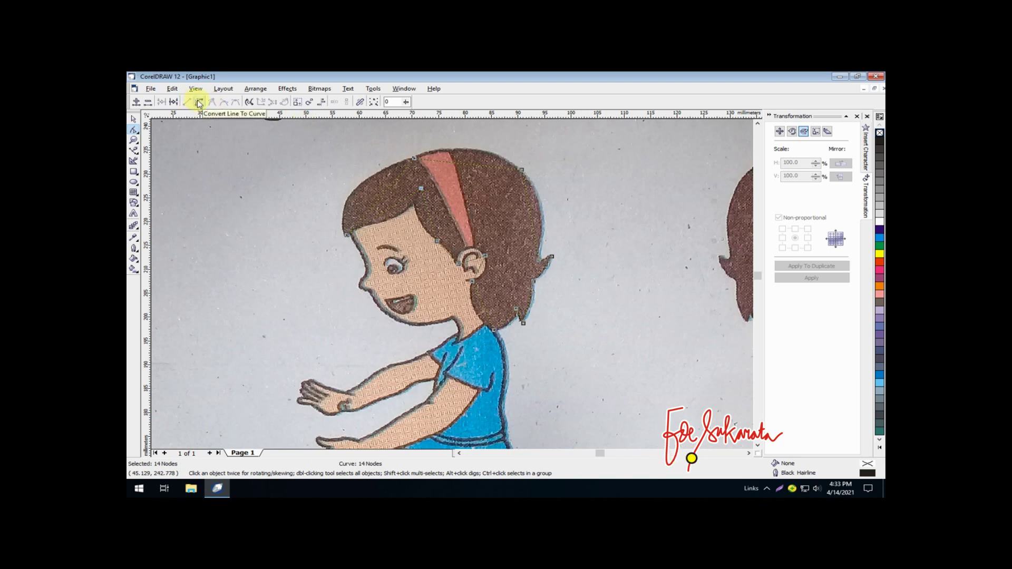
{"action": "left_click", "coordinate": [460, 166]}
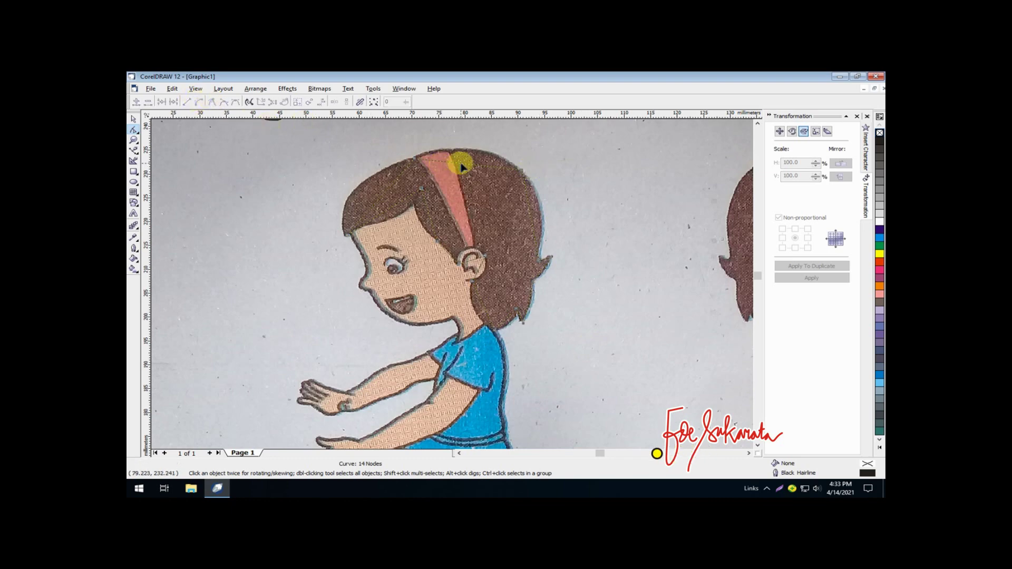
{"action": "left_click_drag", "start_coordinate": [460, 167], "coordinate": [465, 153]}
Step: Set the hair shape's outline width to 0.353 mm
{"action": "left_click", "coordinate": [134, 248]}
{"action": "left_click", "coordinate": [152, 254]}
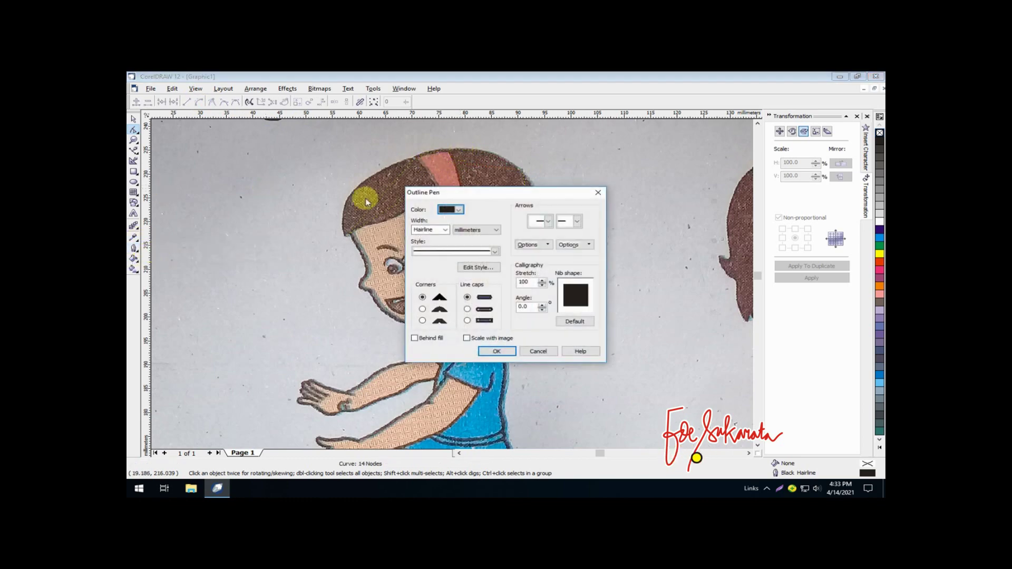
{"action": "left_click", "coordinate": [447, 231]}
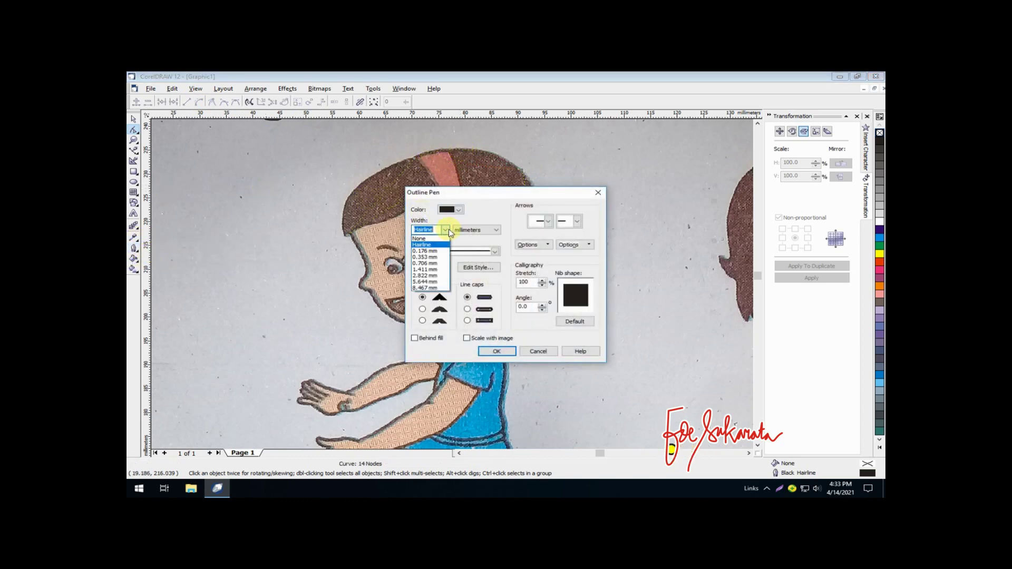
{"action": "left_click", "coordinate": [441, 257]}
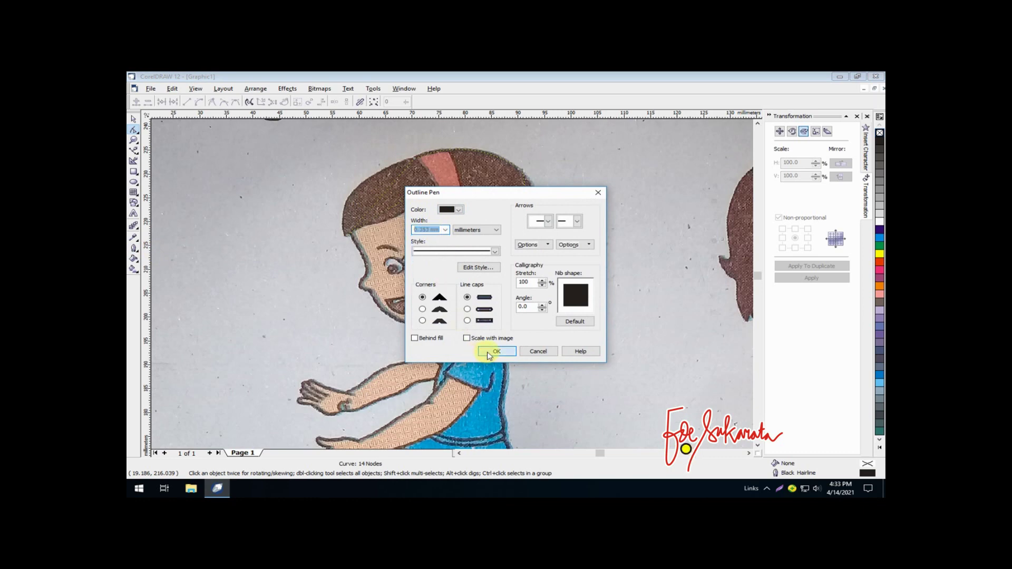
{"action": "left_click", "coordinate": [495, 351]}
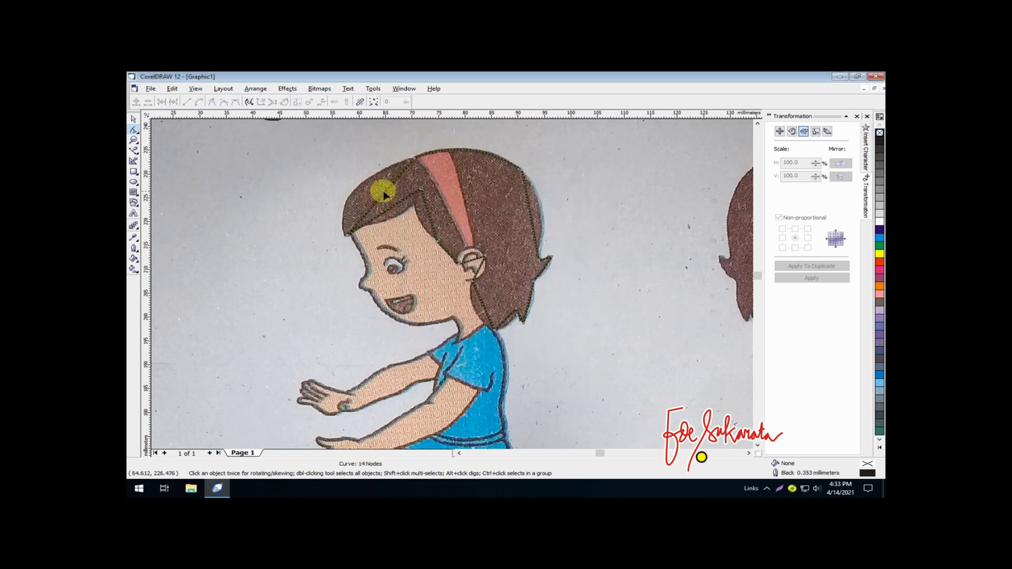
Step: Bend the hair outline's segments to fit the back of the head, forehead, fringe, side lock and ear
{"action": "left_click_drag", "start_coordinate": [531, 221], "coordinate": [539, 208]}
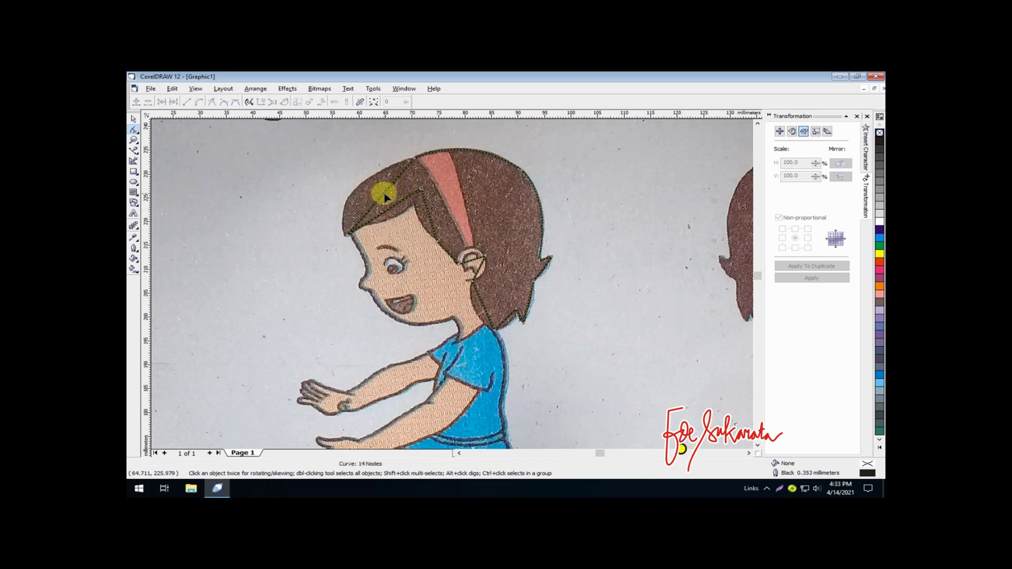
{"action": "left_click_drag", "start_coordinate": [385, 197], "coordinate": [355, 192]}
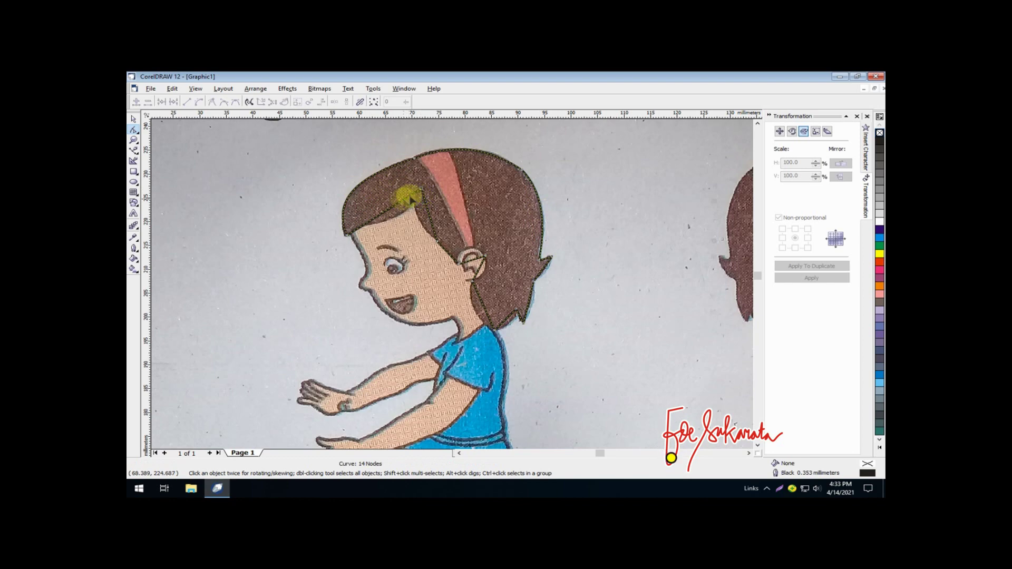
{"action": "left_click", "coordinate": [420, 188]}
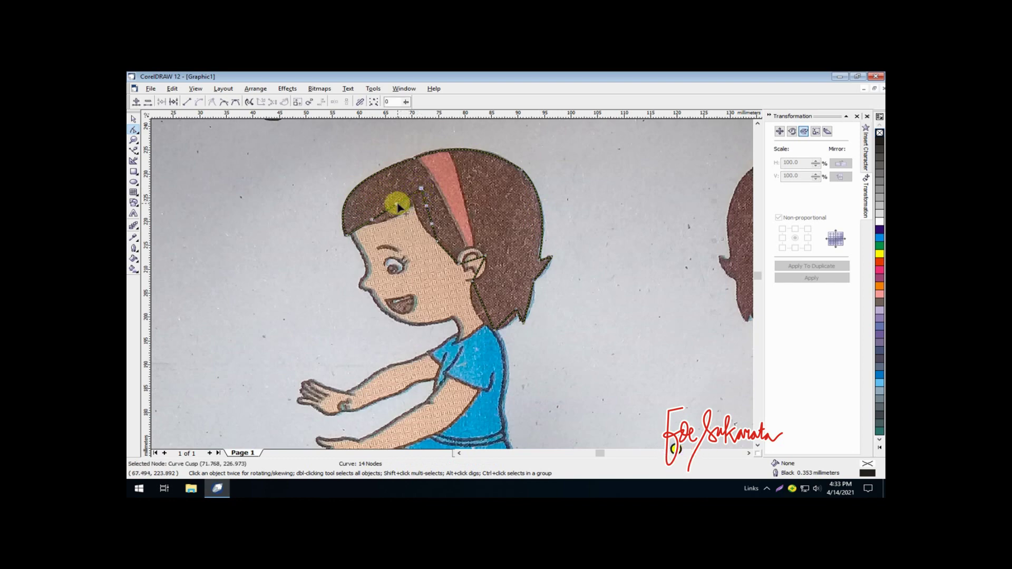
{"action": "left_click_drag", "start_coordinate": [398, 207], "coordinate": [407, 220]}
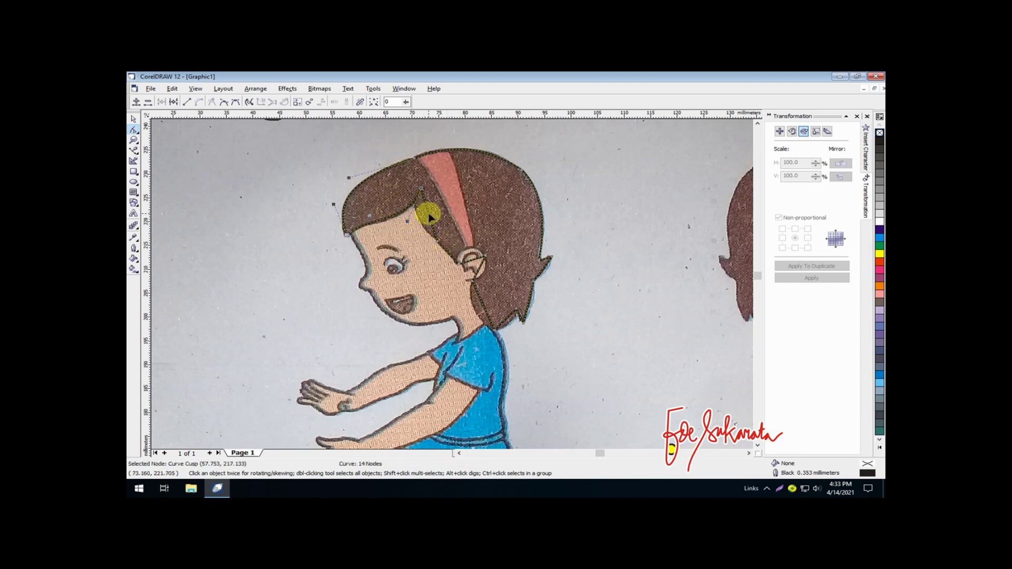
{"action": "left_click_drag", "start_coordinate": [427, 216], "coordinate": [419, 221]}
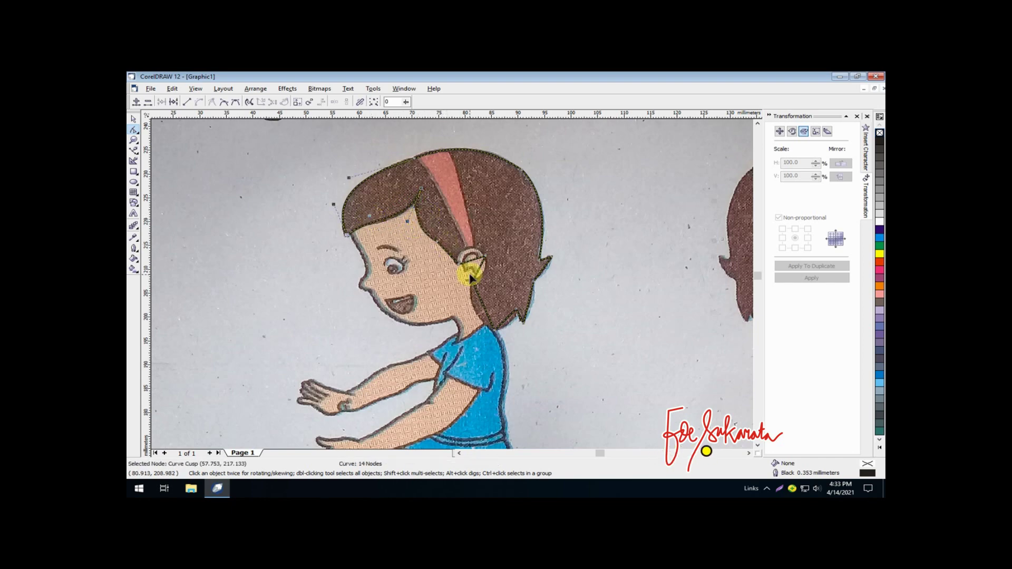
{"action": "mouse_move", "coordinate": [473, 264]}
{"action": "left_mouse_down"}
{"action": "mouse_move", "coordinate": [465, 254]}
{"action": "mouse_move", "coordinate": [481, 270]}
{"action": "left_mouse_up"}
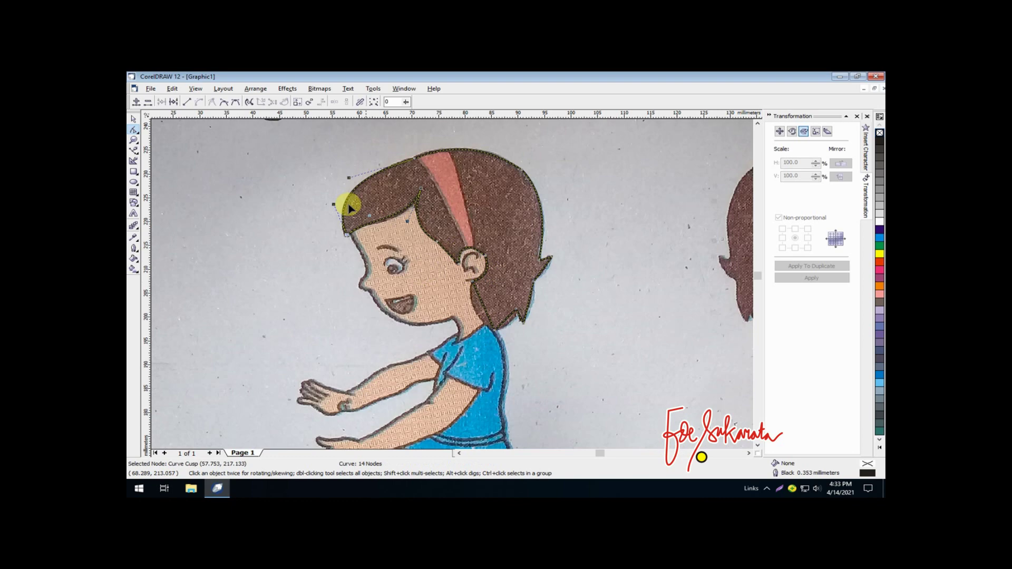
Step: Turn off Snap To Objects and bend the hair outline's nape and back flick segments to match the photo
{"action": "left_click", "coordinate": [195, 88]}
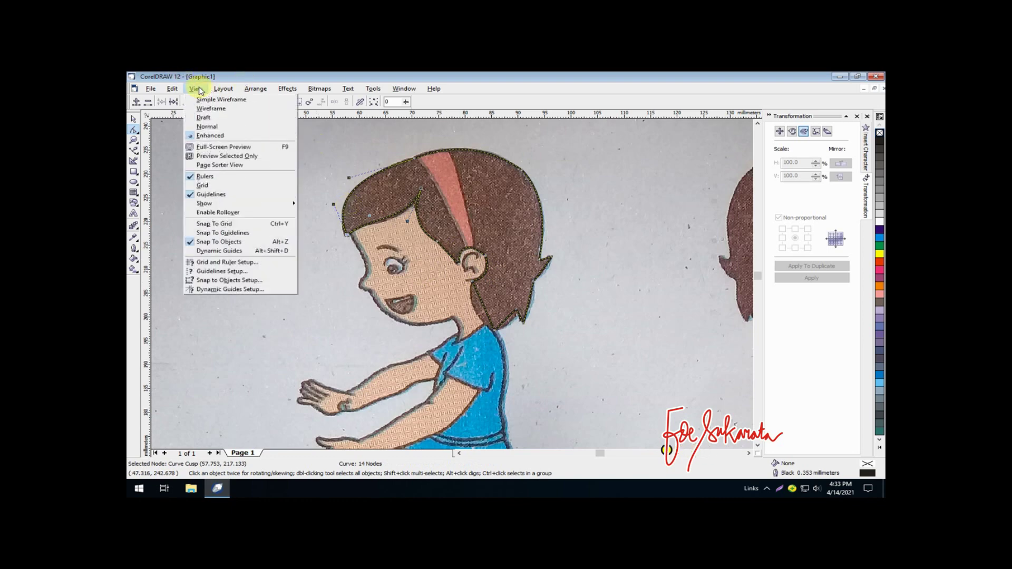
{"action": "left_click", "coordinate": [246, 241]}
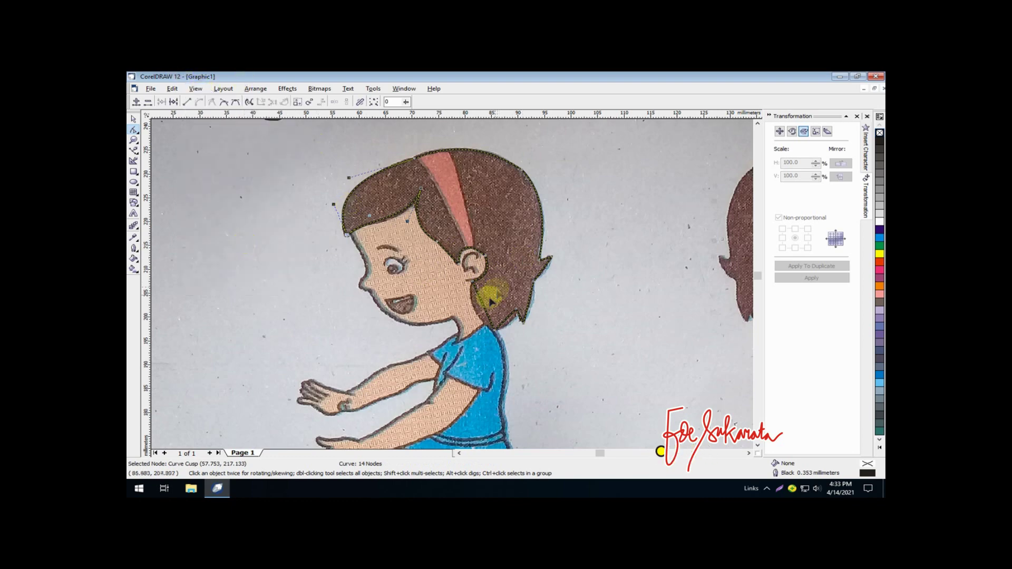
{"action": "left_click_drag", "start_coordinate": [484, 308], "coordinate": [534, 308]}
{"action": "left_click", "coordinate": [544, 274]}
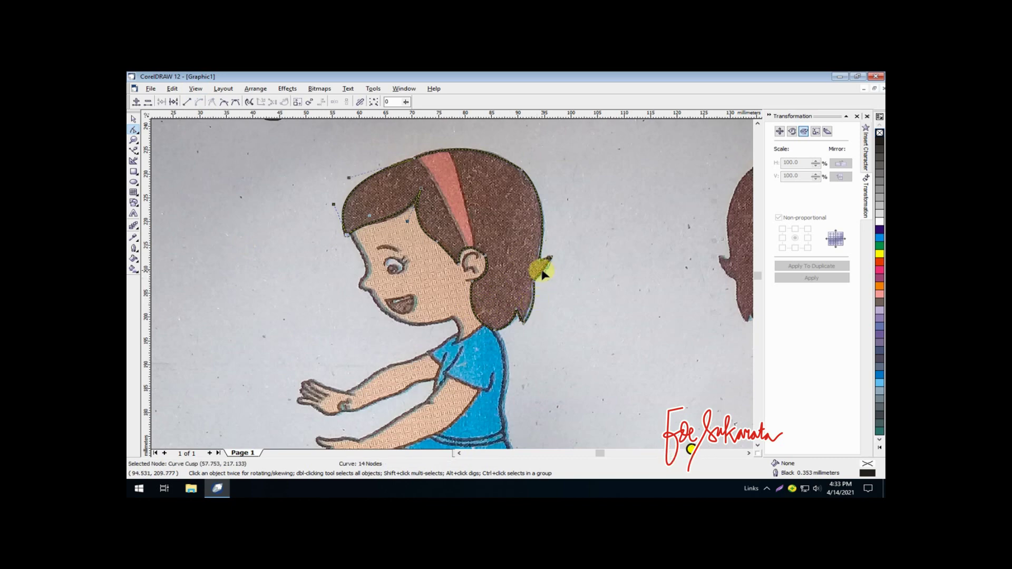
{"action": "left_click_drag", "start_coordinate": [543, 273], "coordinate": [546, 269]}
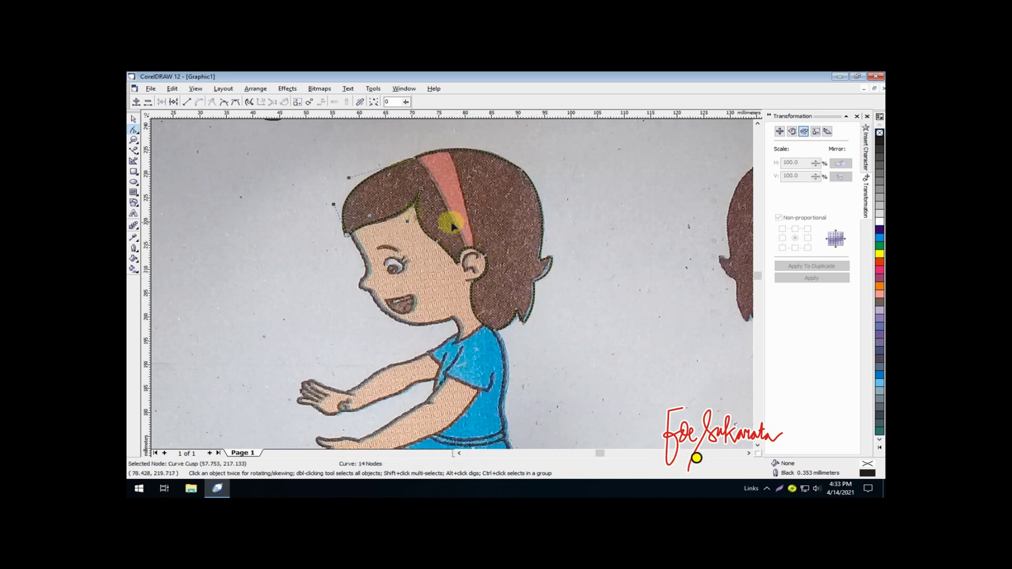
Step: Adjust the hair outline's curve handle above the ear so the arc follows the ear's rounded edge
{"action": "scroll", "coordinate": [513, 277], "scroll_direction": "up", "scroll_amount": 3}
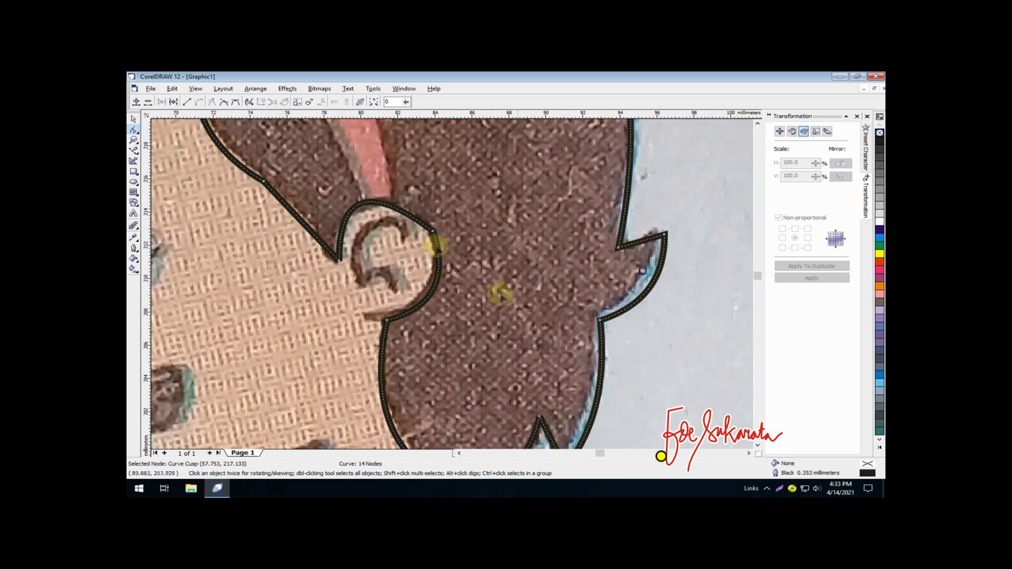
{"action": "left_click_drag", "start_coordinate": [433, 232], "coordinate": [416, 190]}
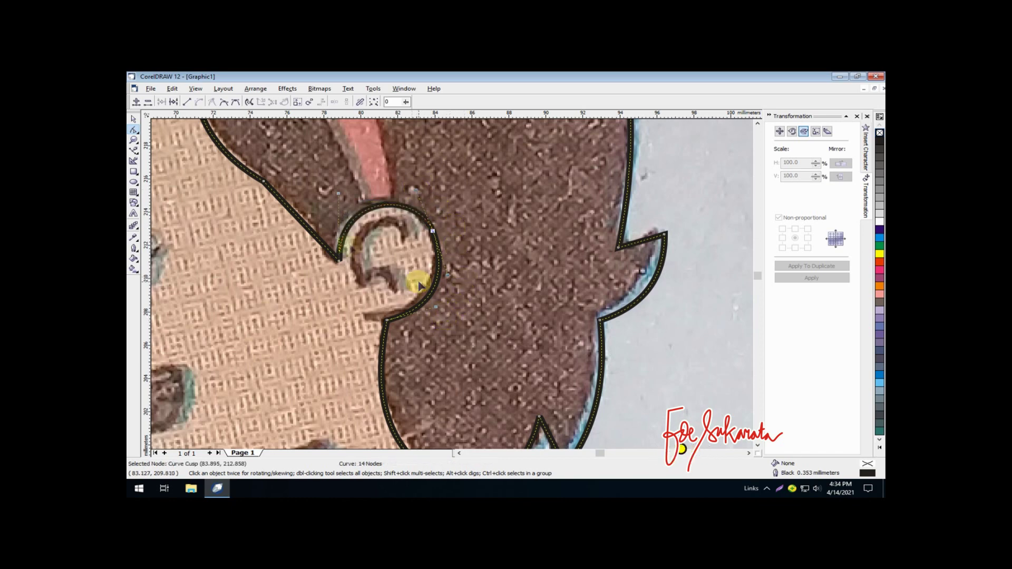
Step: Trace the inner ear fold with a three-node Bezier line and bend both segments to match the photo
{"action": "left_click", "coordinate": [133, 151]}
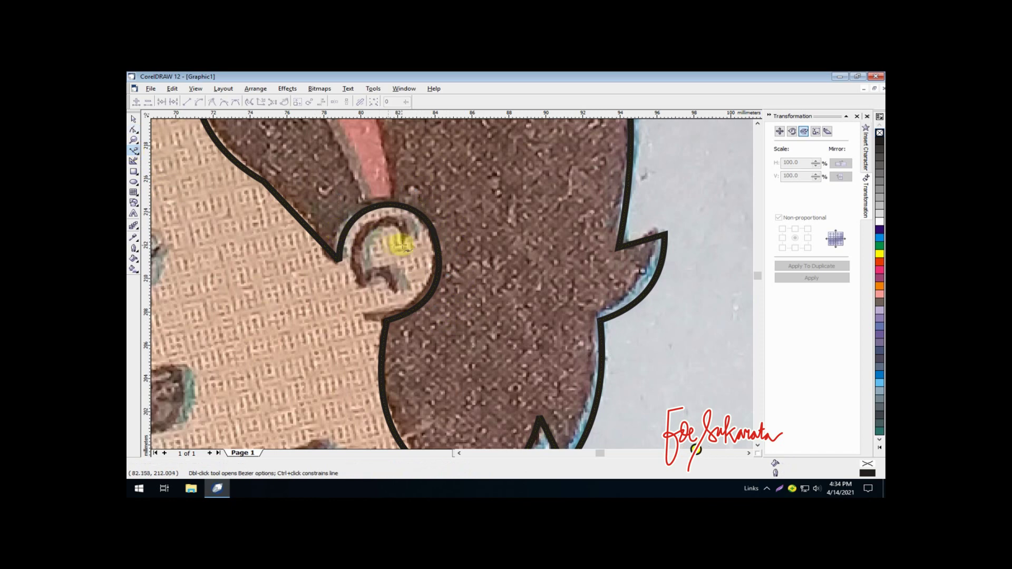
{"action": "left_click", "coordinate": [358, 290]}
{"action": "left_click", "coordinate": [408, 233]}
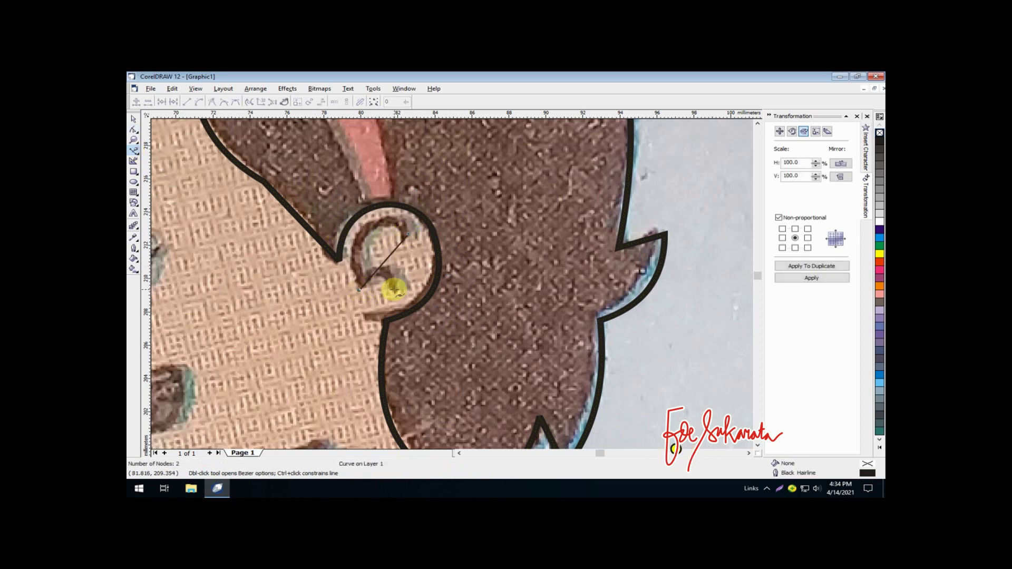
{"action": "left_click", "coordinate": [395, 290]}
{"action": "left_click", "coordinate": [134, 130]}
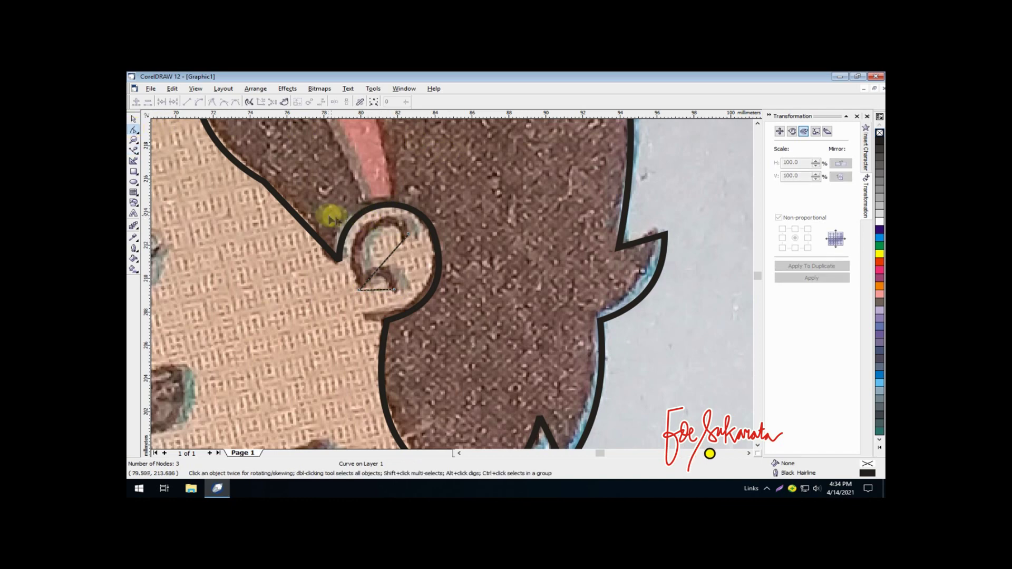
{"action": "left_click_drag", "start_coordinate": [329, 218], "coordinate": [474, 294]}
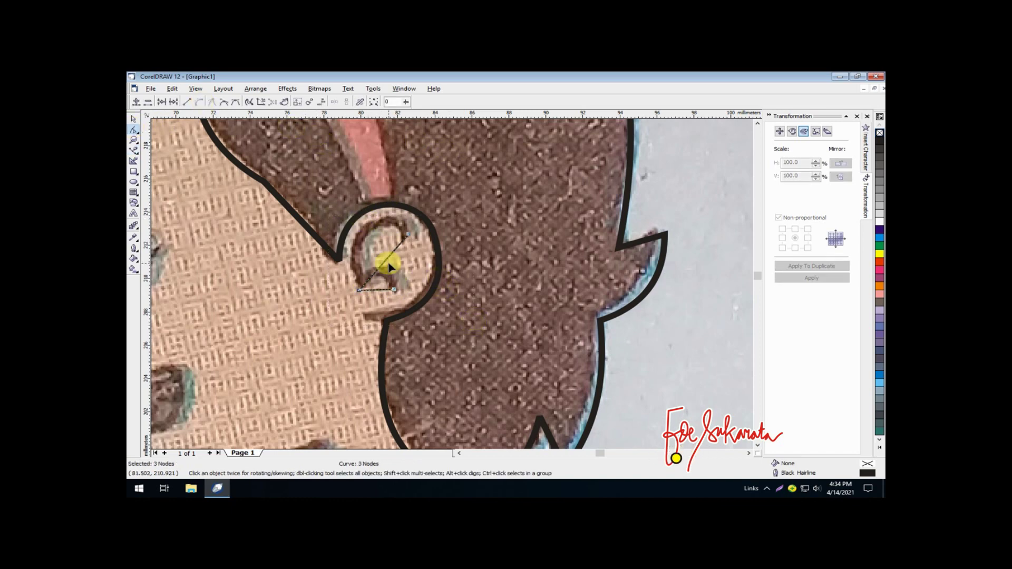
{"action": "left_click_drag", "start_coordinate": [386, 262], "coordinate": [371, 232]}
{"action": "left_click_drag", "start_coordinate": [380, 295], "coordinate": [388, 273]}
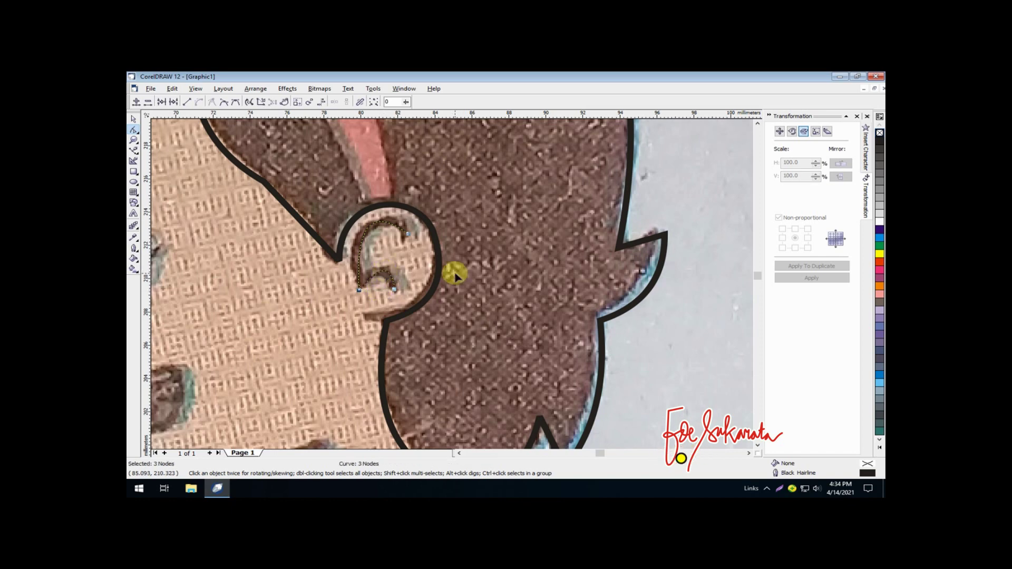
Step: Turn on Snap To Objects and draw a four-node Bezier shape around the pink headband from crown to ear
{"action": "scroll", "coordinate": [454, 271], "scroll_direction": "down", "scroll_amount": 3}
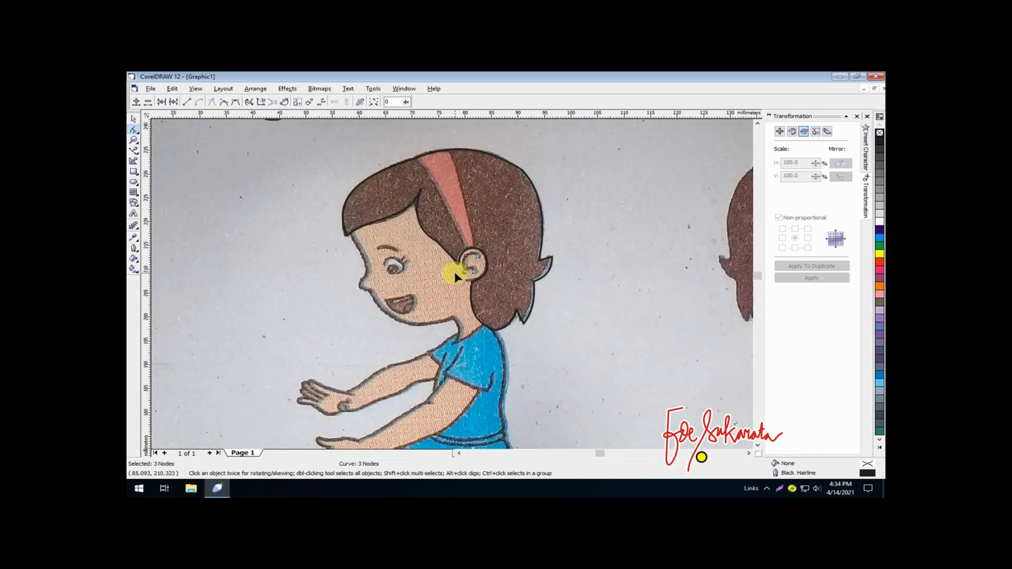
{"action": "left_click", "coordinate": [134, 150]}
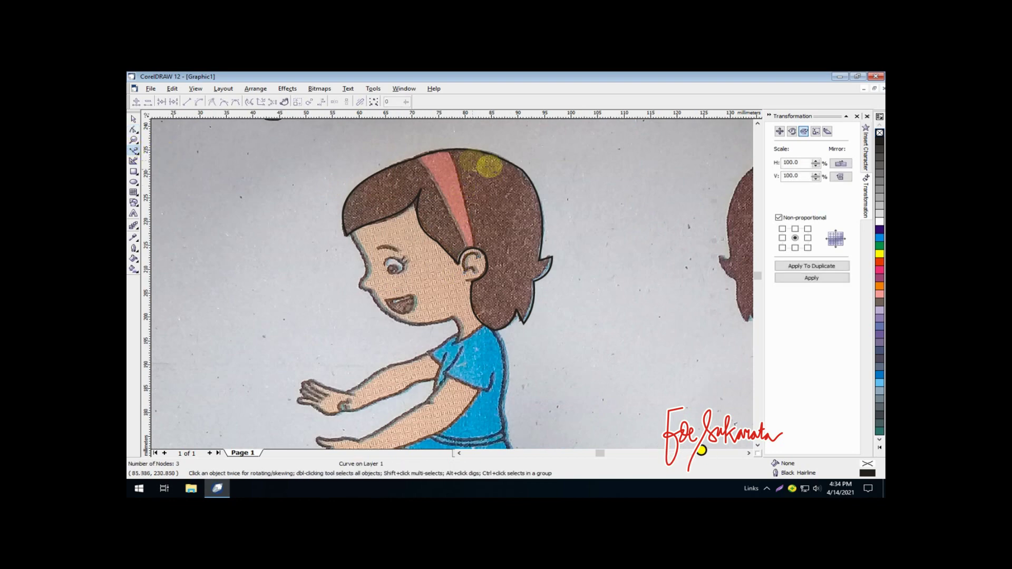
{"action": "left_click", "coordinate": [416, 157]}
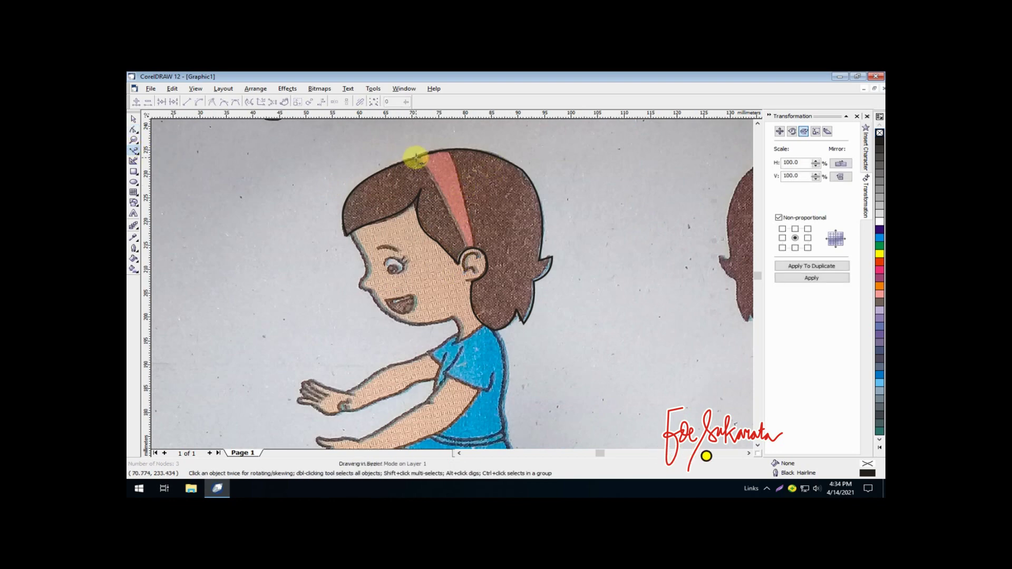
{"action": "left_click", "coordinate": [195, 90]}
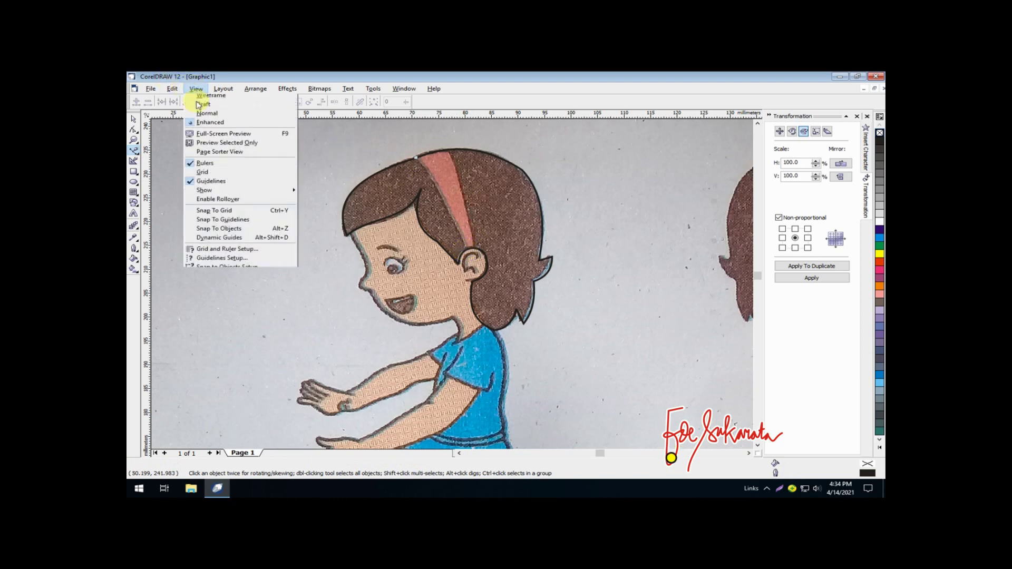
{"action": "left_click", "coordinate": [275, 243]}
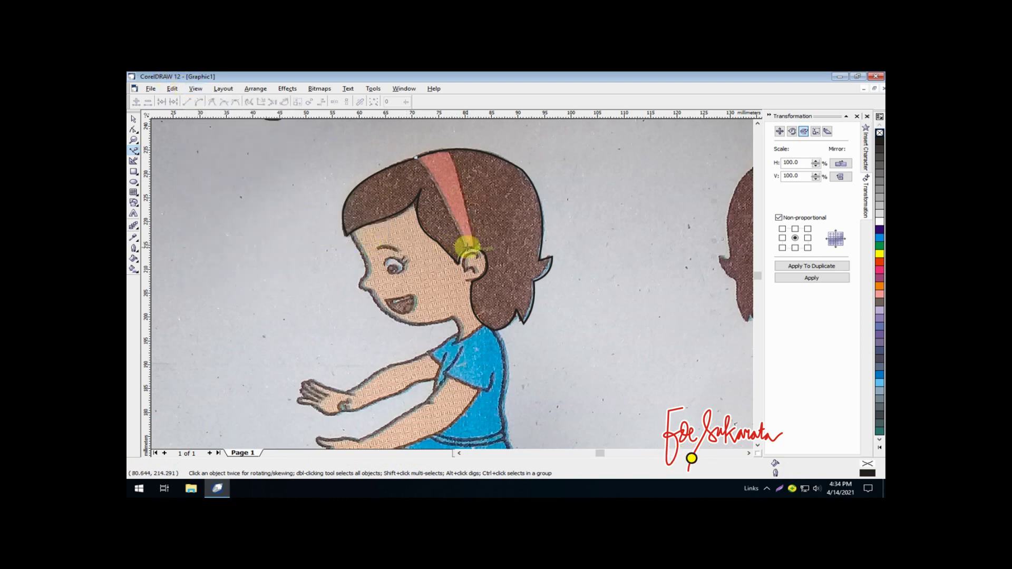
{"action": "left_click", "coordinate": [472, 248]}
{"action": "left_click", "coordinate": [445, 148]}
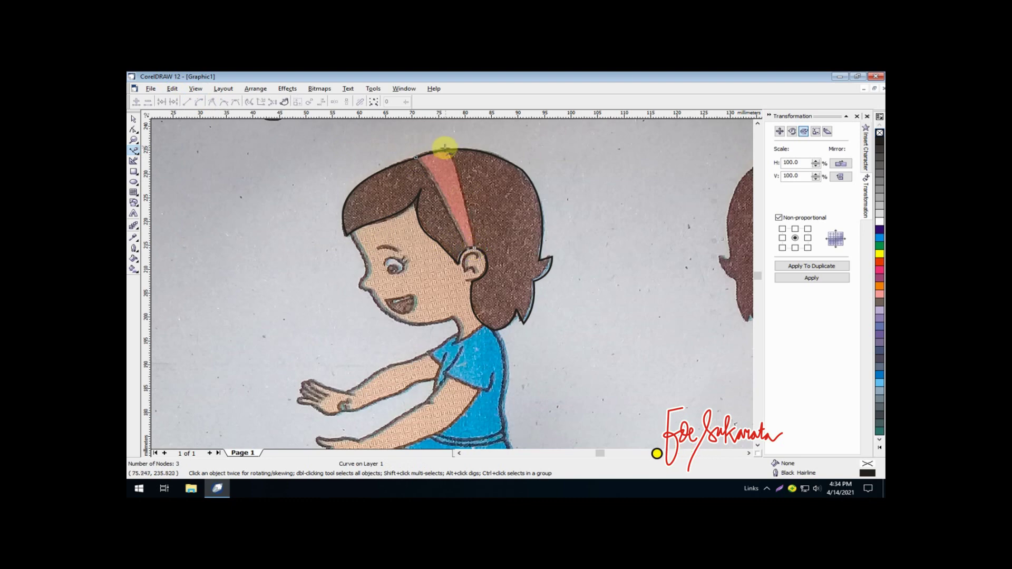
{"action": "left_click", "coordinate": [445, 148]}
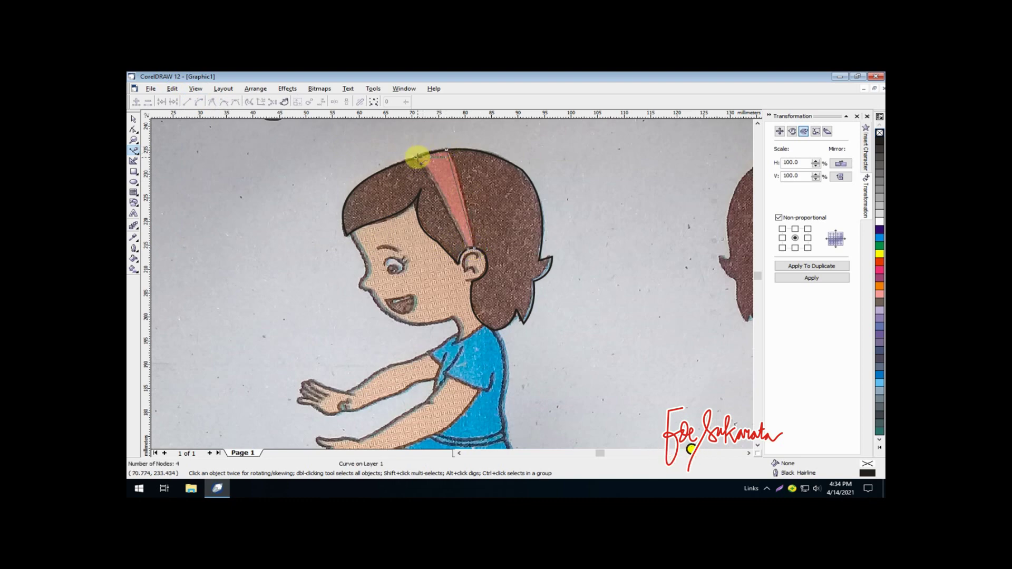
Step: Bend the headband shape's segments to match the photo and turn off Snap To Objects
{"action": "left_click", "coordinate": [133, 130]}
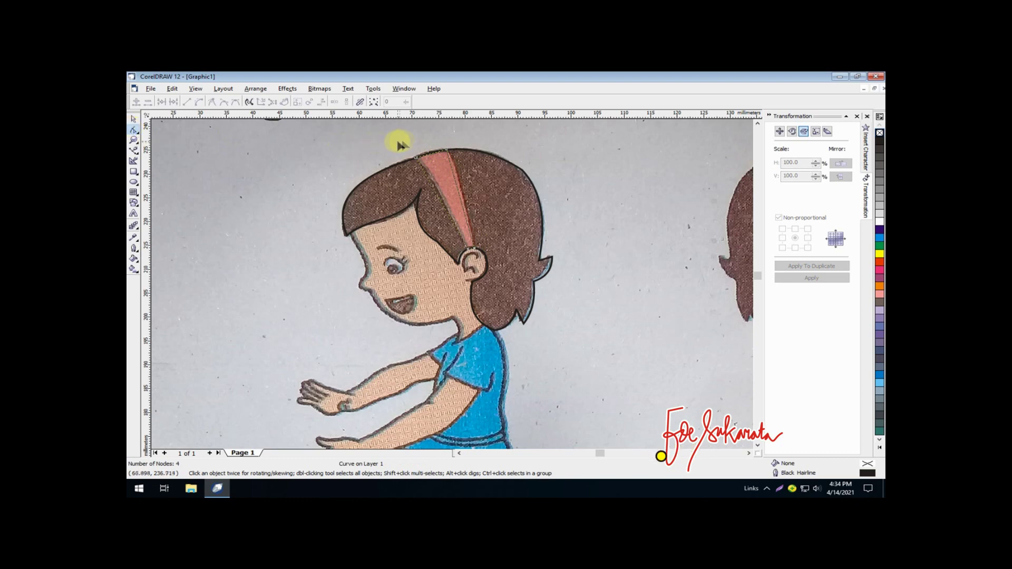
{"action": "key", "text": "ctrl+a"}
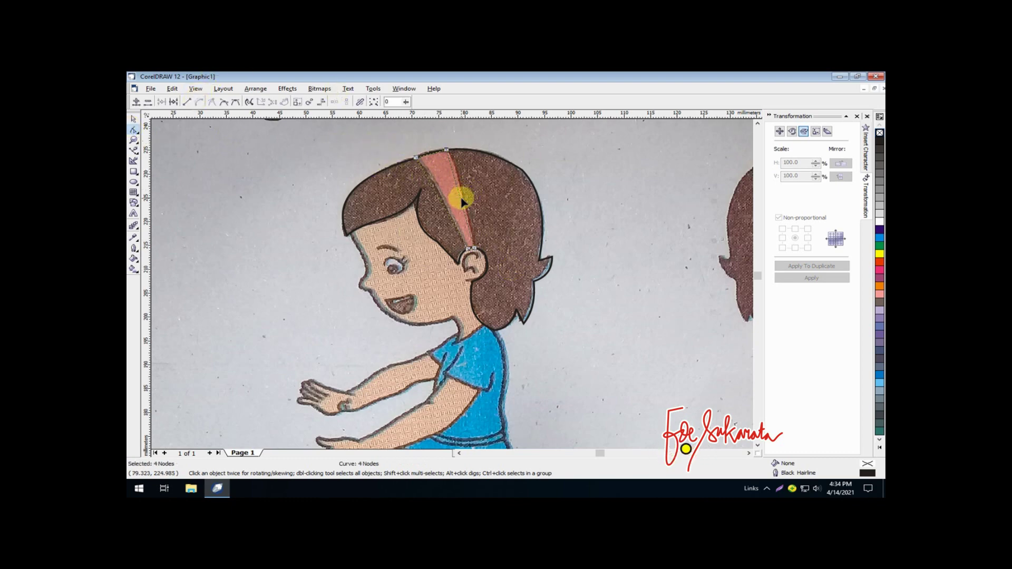
{"action": "left_click_drag", "start_coordinate": [462, 201], "coordinate": [447, 205]}
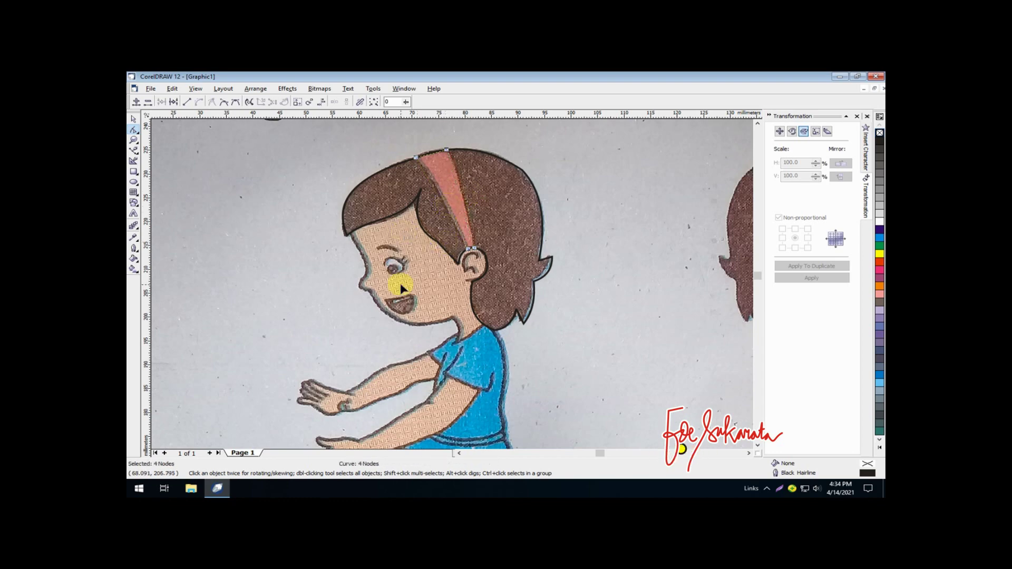
{"action": "left_click", "coordinate": [197, 90]}
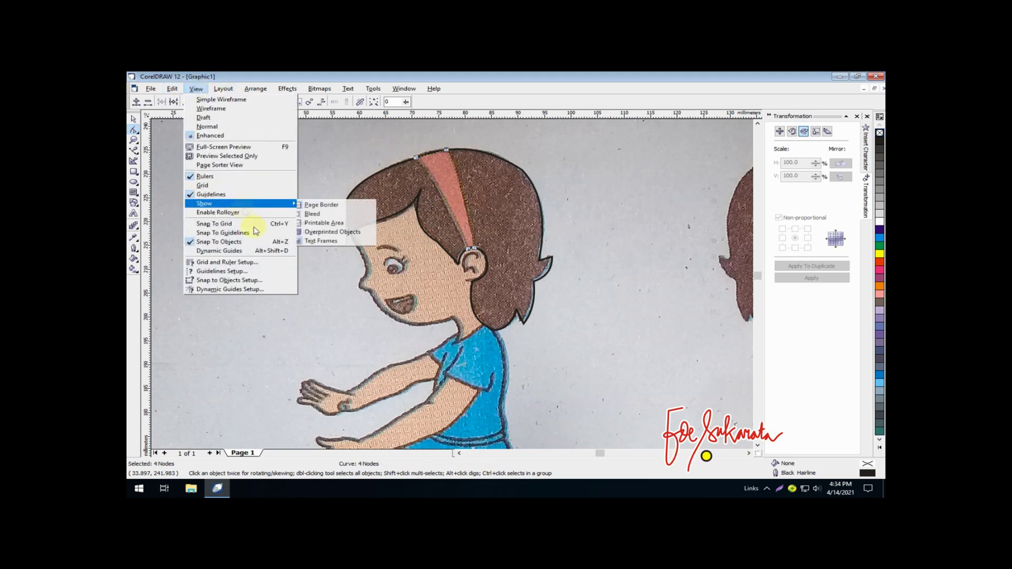
{"action": "left_click", "coordinate": [274, 233]}
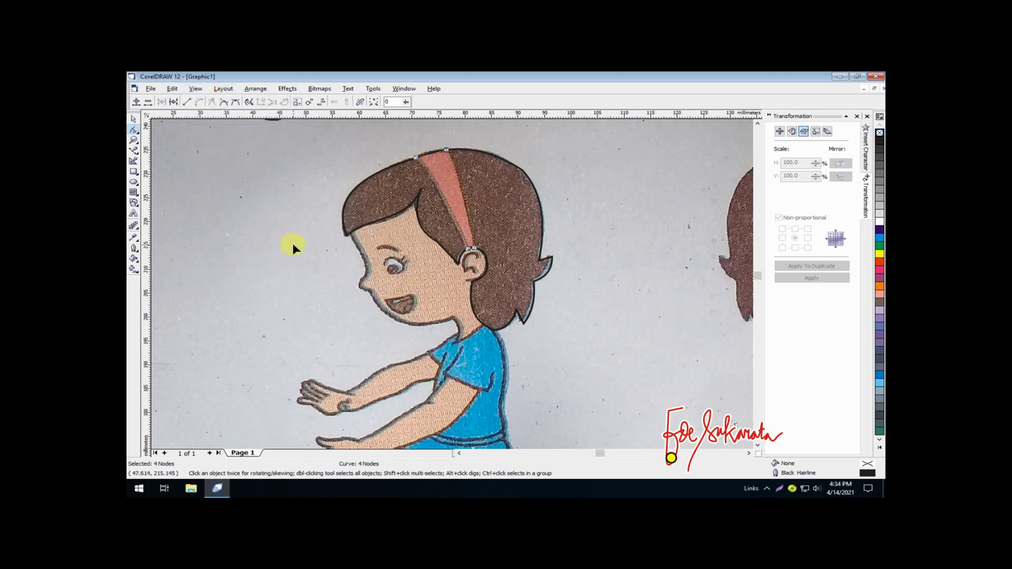
Step: Draw the face profile with straight Bezier segments from the fringe tip past the nose and chin to the shirt collar
{"action": "key", "text": "z"}
{"action": "left_click_drag", "start_coordinate": [331, 200], "coordinate": [520, 365]}
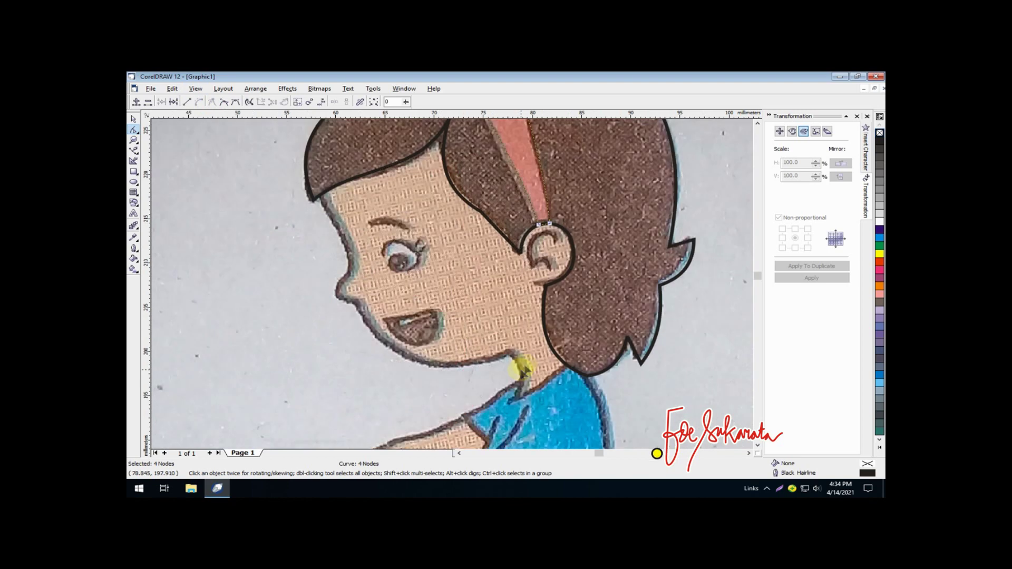
{"action": "left_click", "coordinate": [134, 151]}
{"action": "left_click", "coordinate": [319, 195]}
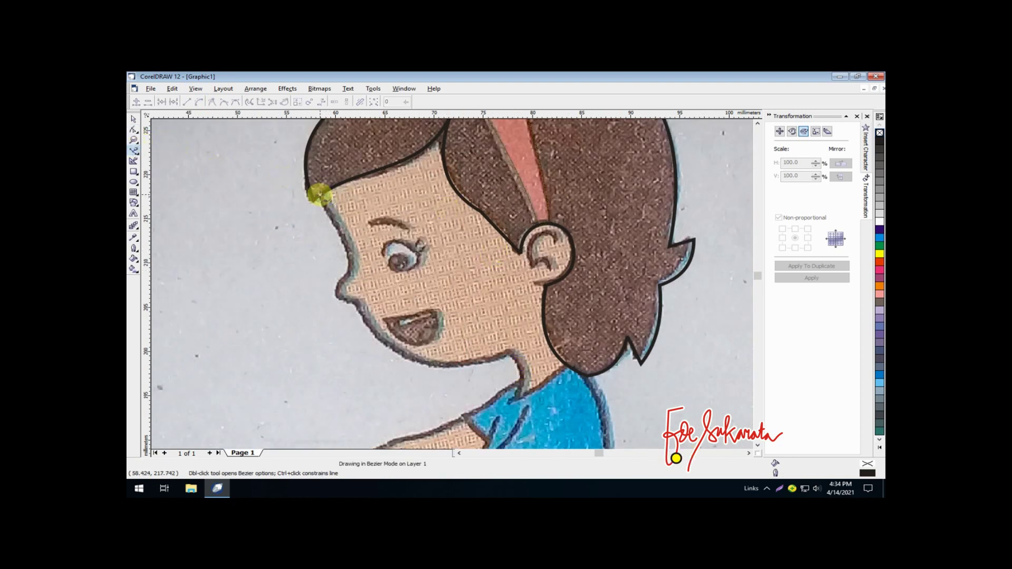
{"action": "left_click", "coordinate": [351, 268]}
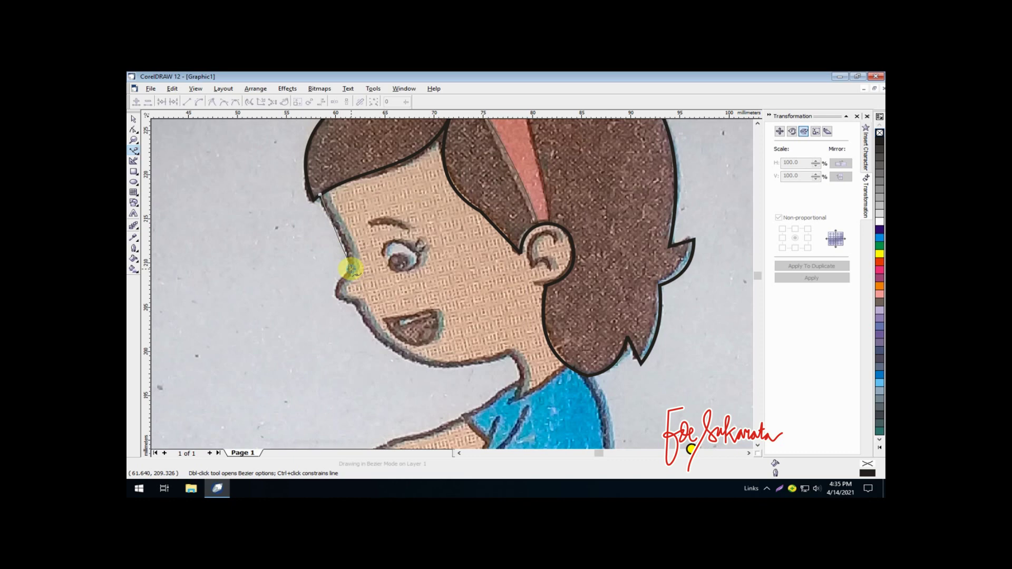
{"action": "left_click", "coordinate": [337, 295]}
{"action": "left_click", "coordinate": [355, 304]}
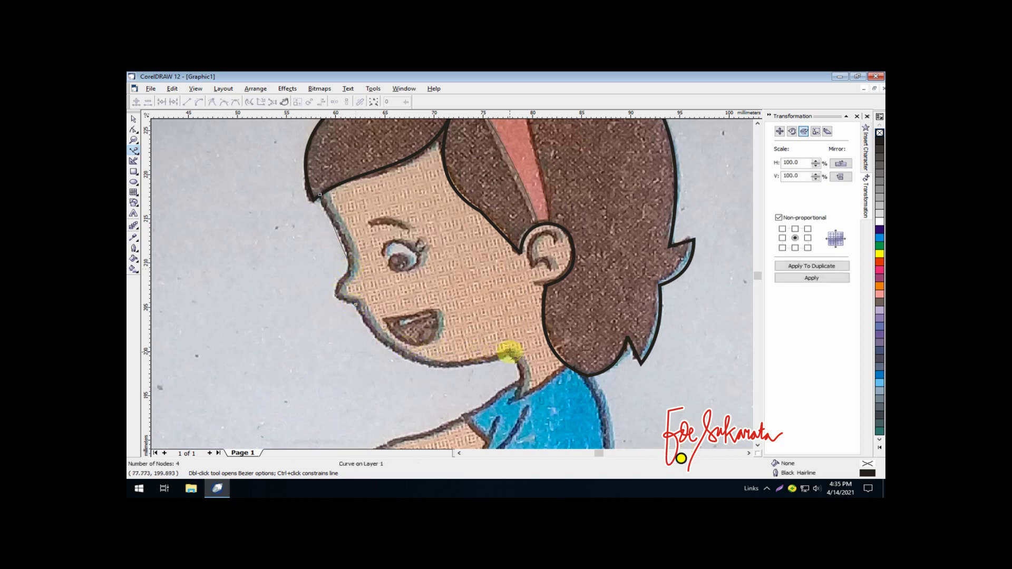
{"action": "left_click", "coordinate": [509, 351]}
{"action": "left_click", "coordinate": [515, 399]}
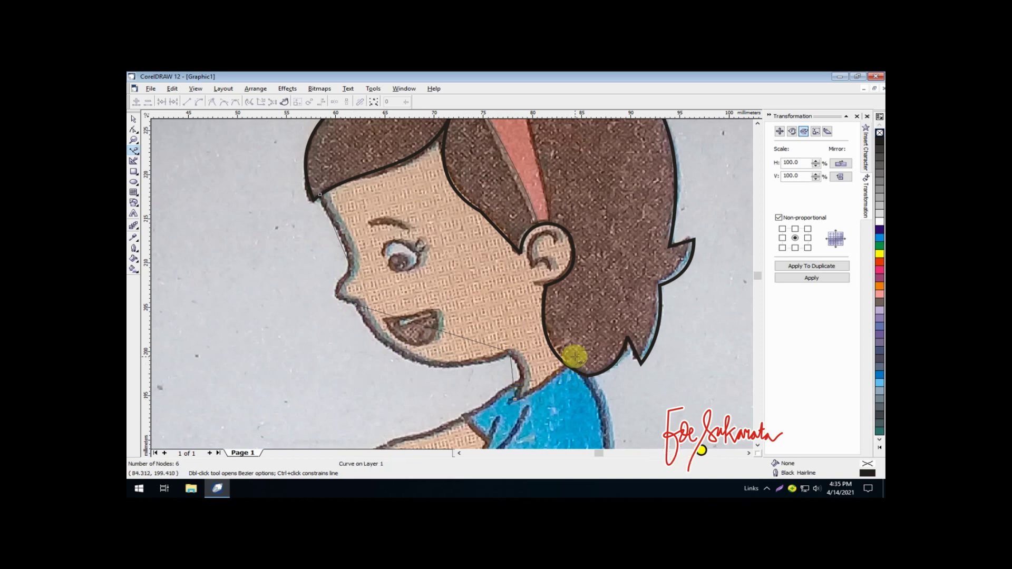
Step: Close the face shape with straight Bezier segments from the nape up through the hair area and back to the fringe tip
{"action": "left_click", "coordinate": [575, 357]}
{"action": "left_click", "coordinate": [597, 266]}
{"action": "left_click", "coordinate": [586, 177]}
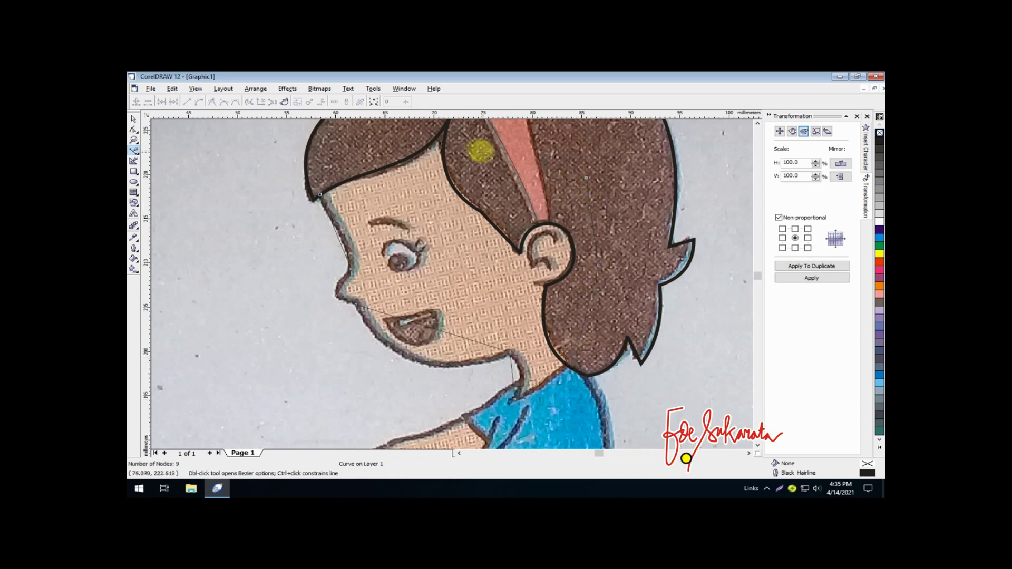
{"action": "left_click", "coordinate": [757, 123]}
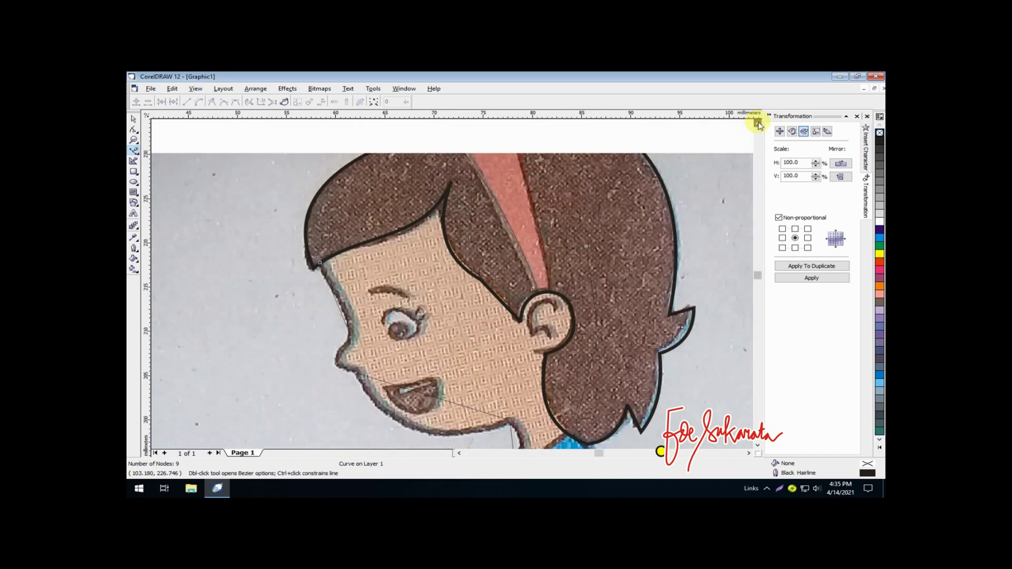
{"action": "left_click", "coordinate": [468, 209]}
{"action": "left_click", "coordinate": [456, 162]}
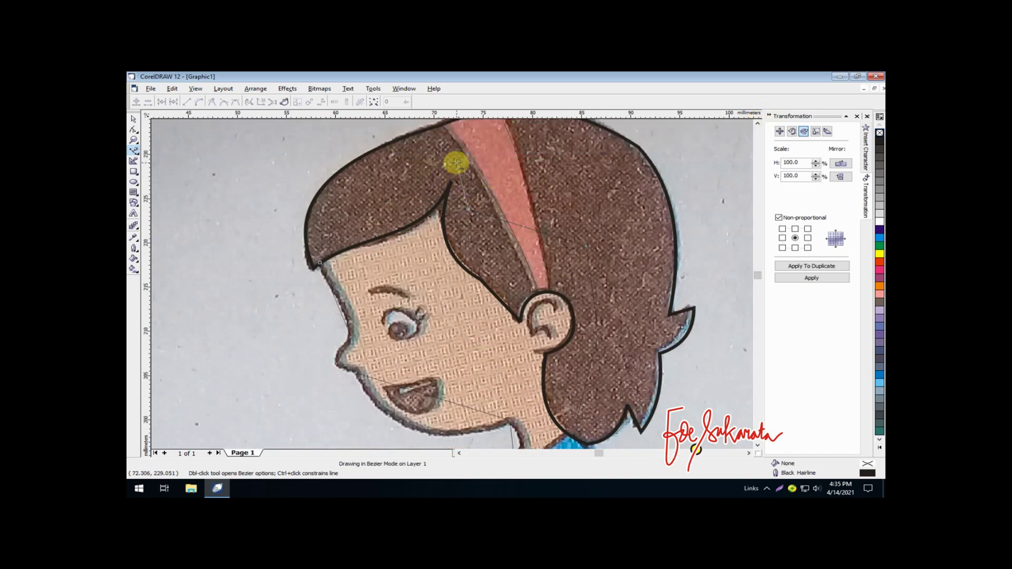
{"action": "left_click", "coordinate": [415, 177]}
{"action": "left_click", "coordinate": [351, 223]}
{"action": "left_click", "coordinate": [319, 263]}
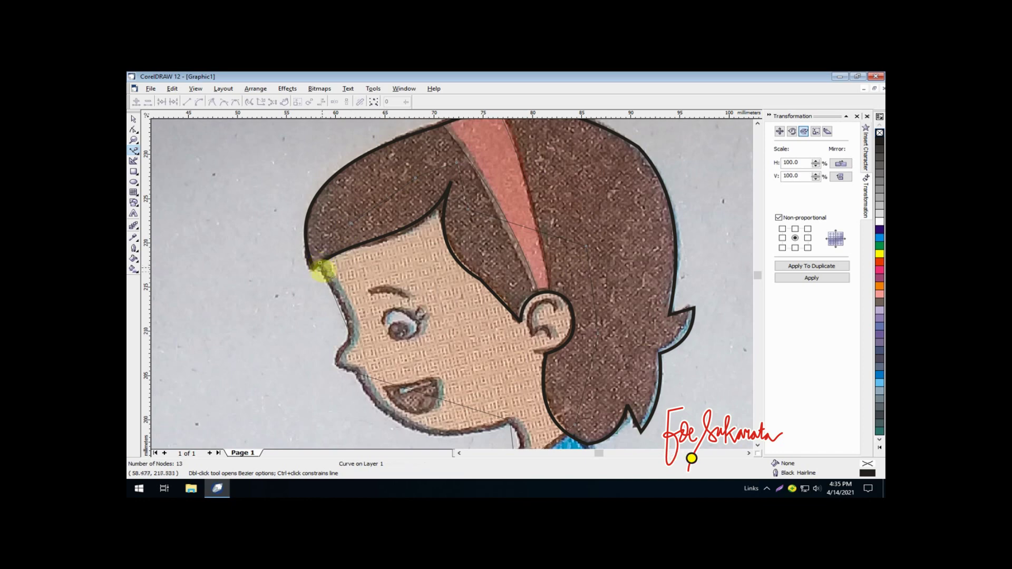
Step: Set the face shape's outline width to 0.176 mm
{"action": "left_click", "coordinate": [133, 130]}
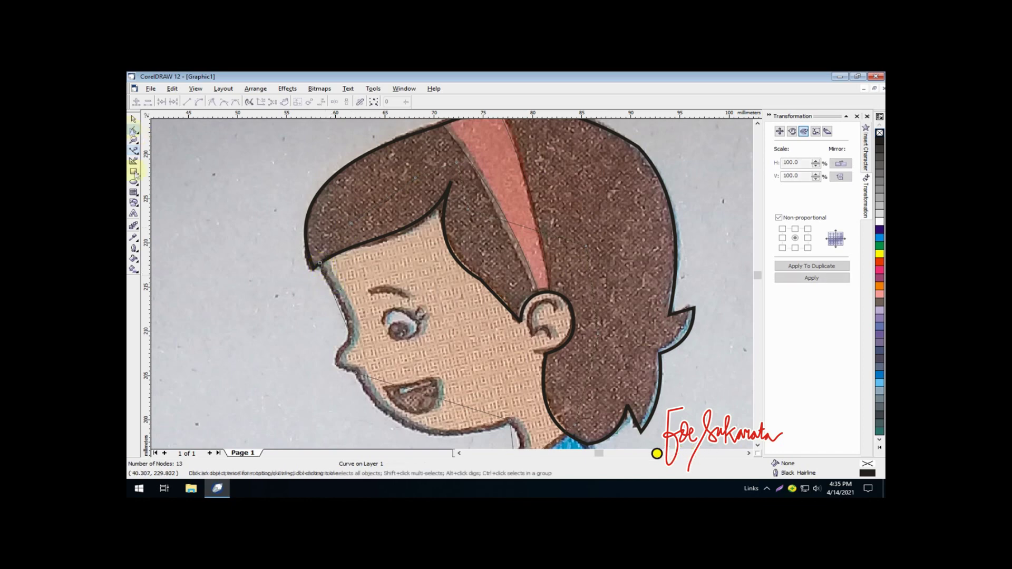
{"action": "left_click", "coordinate": [133, 247]}
{"action": "left_click", "coordinate": [143, 248]}
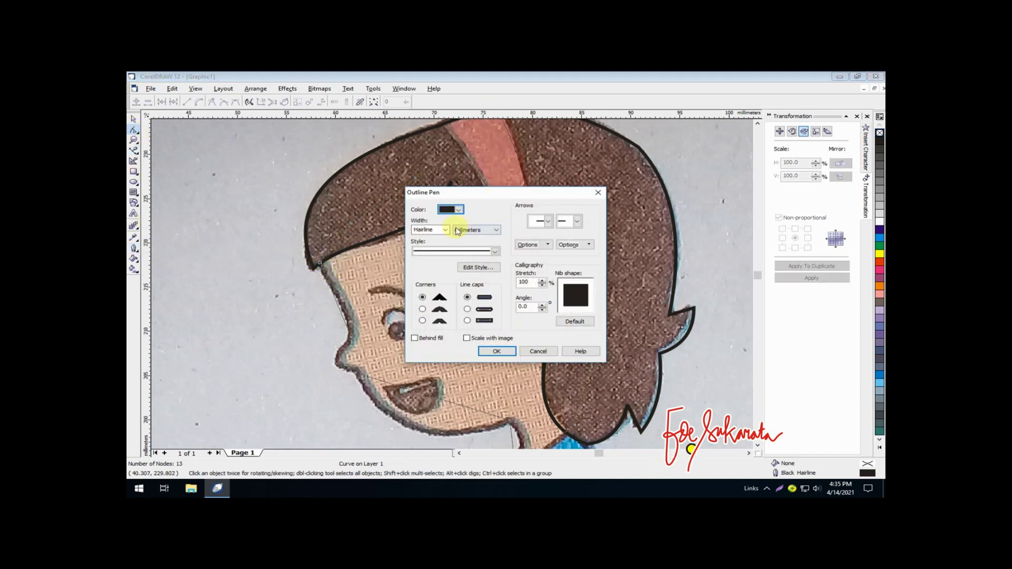
{"action": "left_click", "coordinate": [447, 230]}
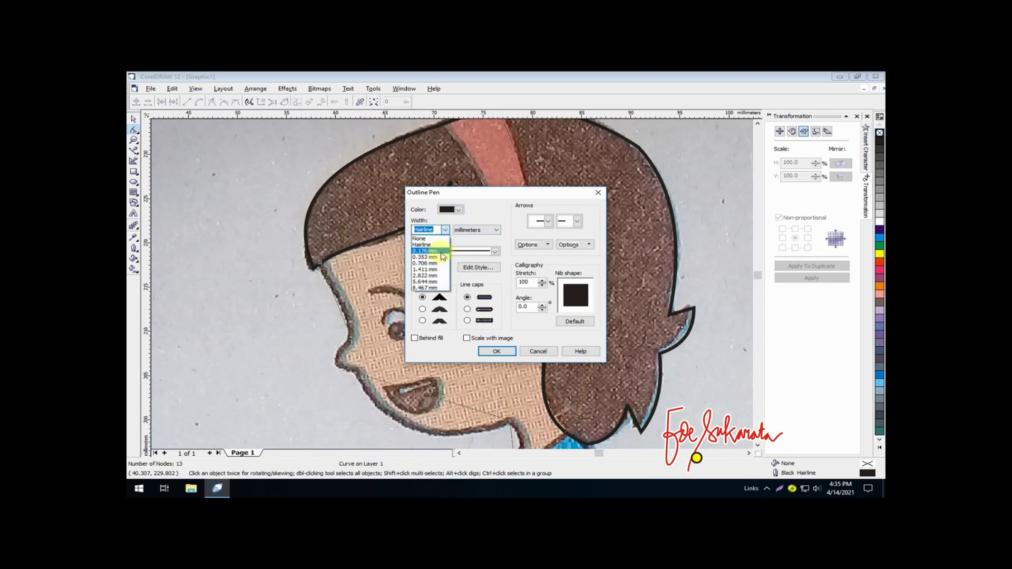
{"action": "left_click", "coordinate": [440, 252]}
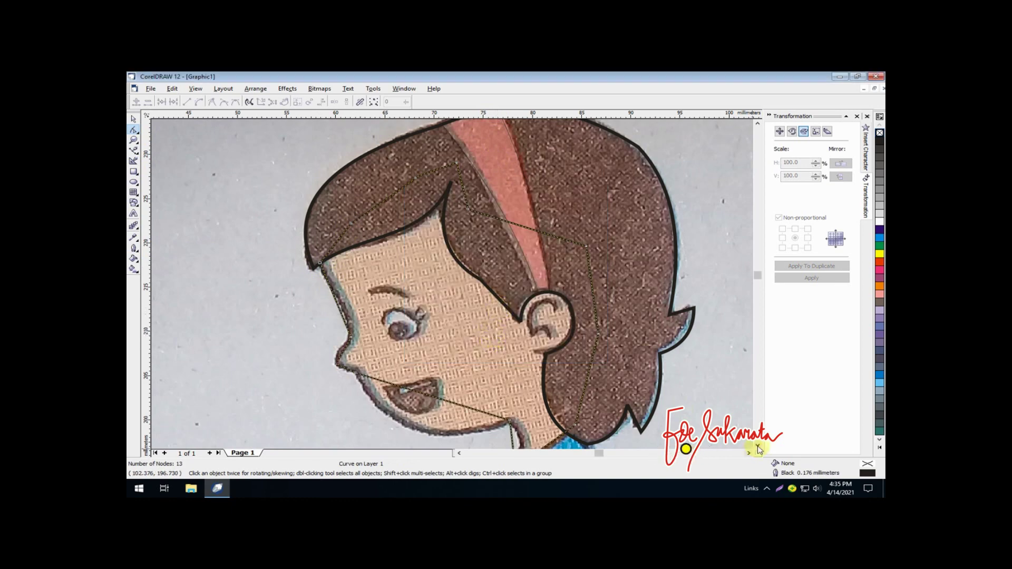
Step: Bend the face shape's segments to follow the forehead, nose, jaw and neck in the photo
{"action": "scroll", "coordinate": [662, 388], "scroll_direction": "down", "scroll_amount": 2}
{"action": "left_click_drag", "start_coordinate": [542, 405], "coordinate": [542, 406]}
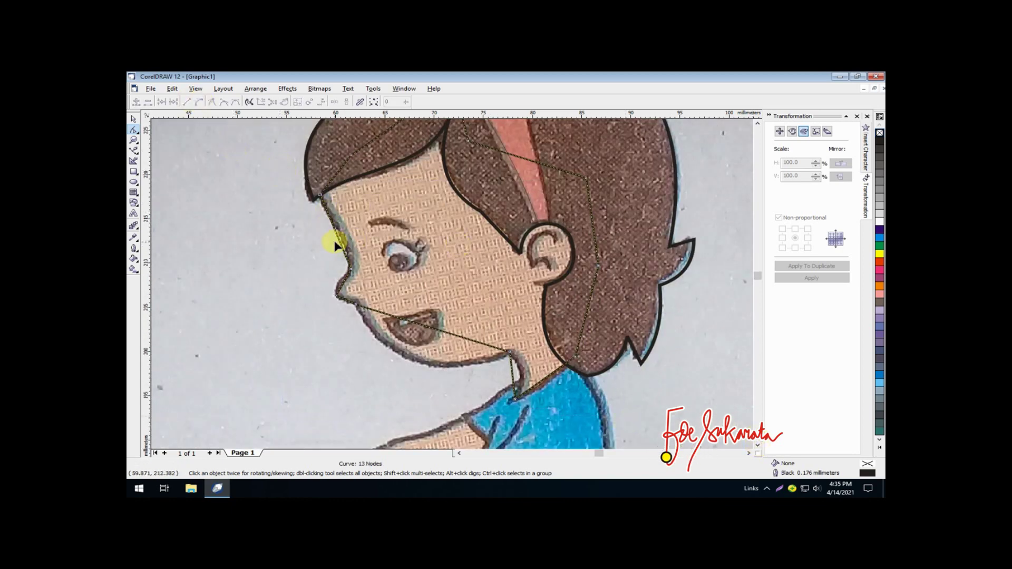
{"action": "left_click_drag", "start_coordinate": [340, 246], "coordinate": [415, 362]}
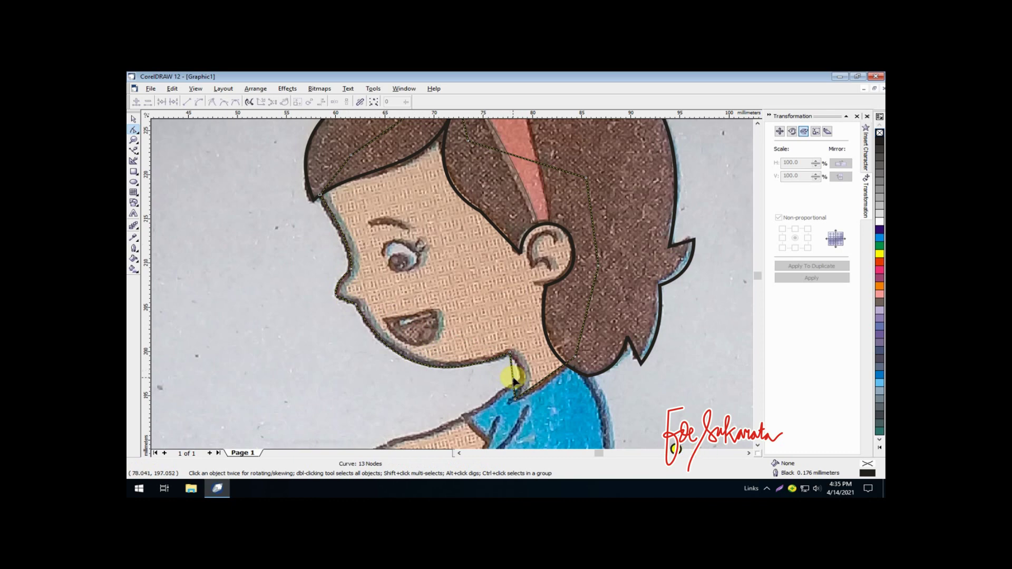
{"action": "left_click_drag", "start_coordinate": [513, 379], "coordinate": [543, 381]}
{"action": "left_click", "coordinate": [133, 151]}
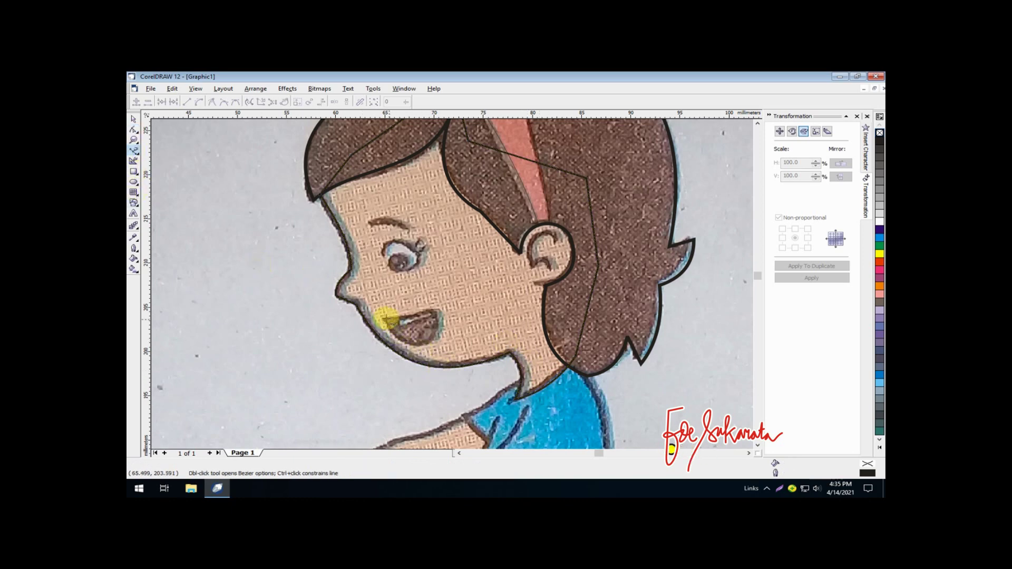
Step: Trace the mouth as a closed two-node Bezier shape between its corners, converting the segments to curves that follow both lips
{"action": "left_click", "coordinate": [442, 309]}
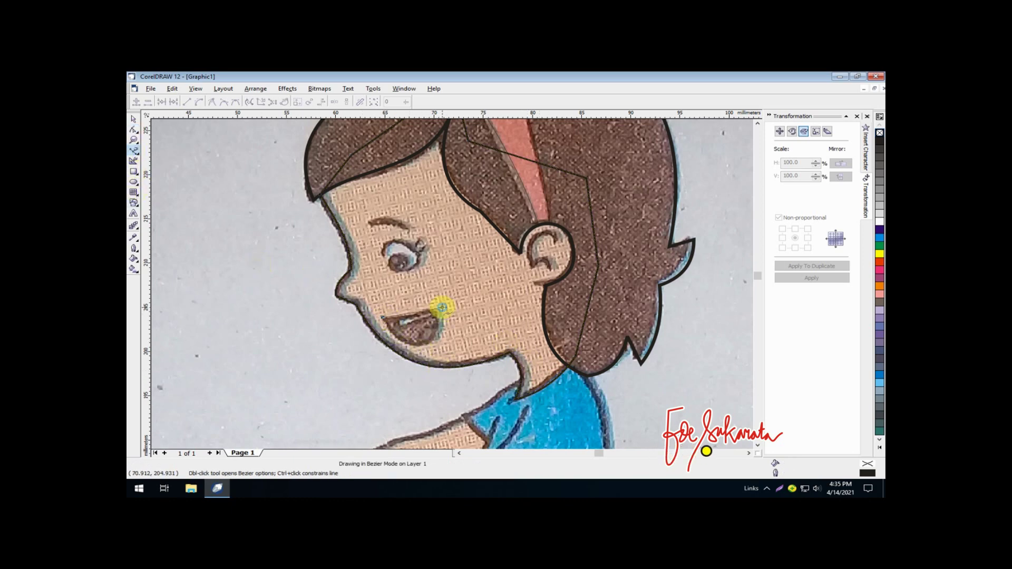
{"action": "left_click", "coordinate": [387, 315]}
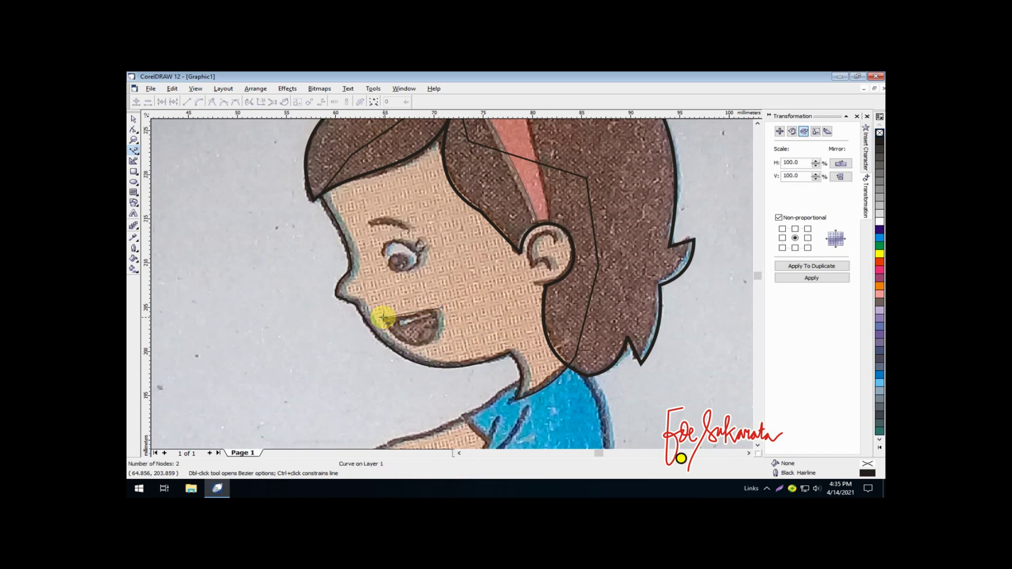
{"action": "left_click", "coordinate": [134, 130]}
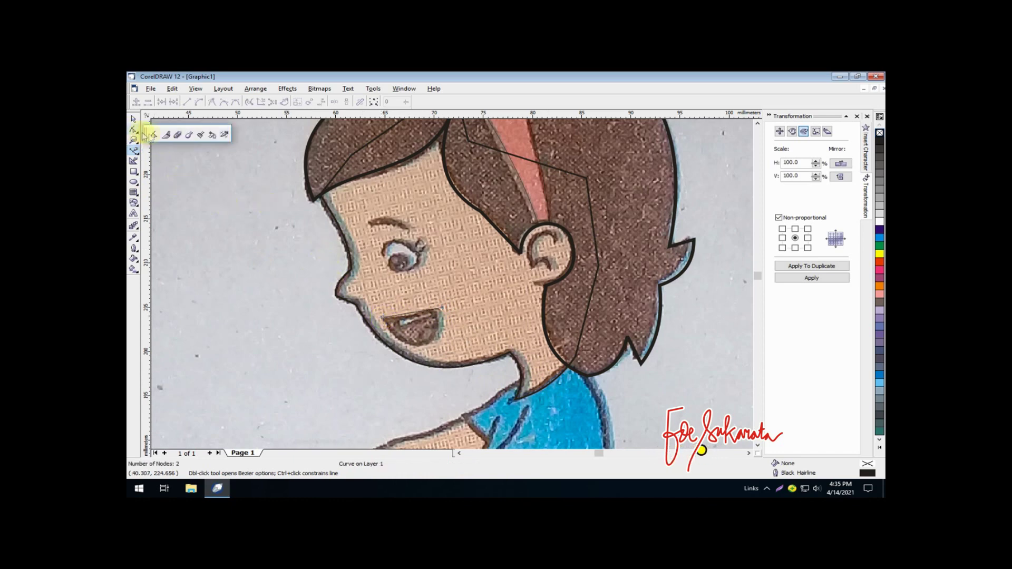
{"action": "key", "text": "F10"}
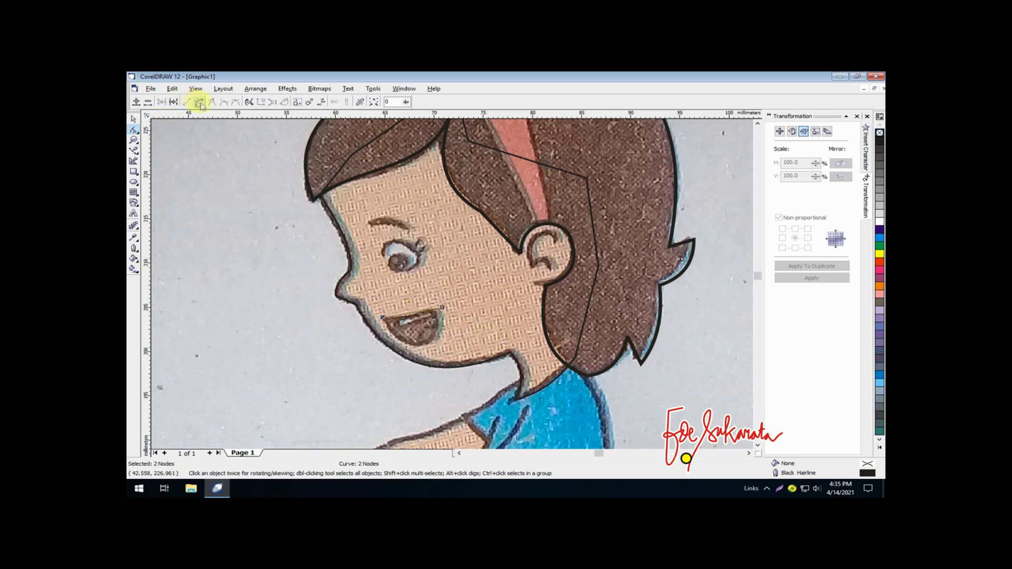
{"action": "left_click", "coordinate": [419, 311]}
{"action": "left_click_drag", "start_coordinate": [416, 312], "coordinate": [440, 328]}
{"action": "left_click", "coordinate": [440, 312]}
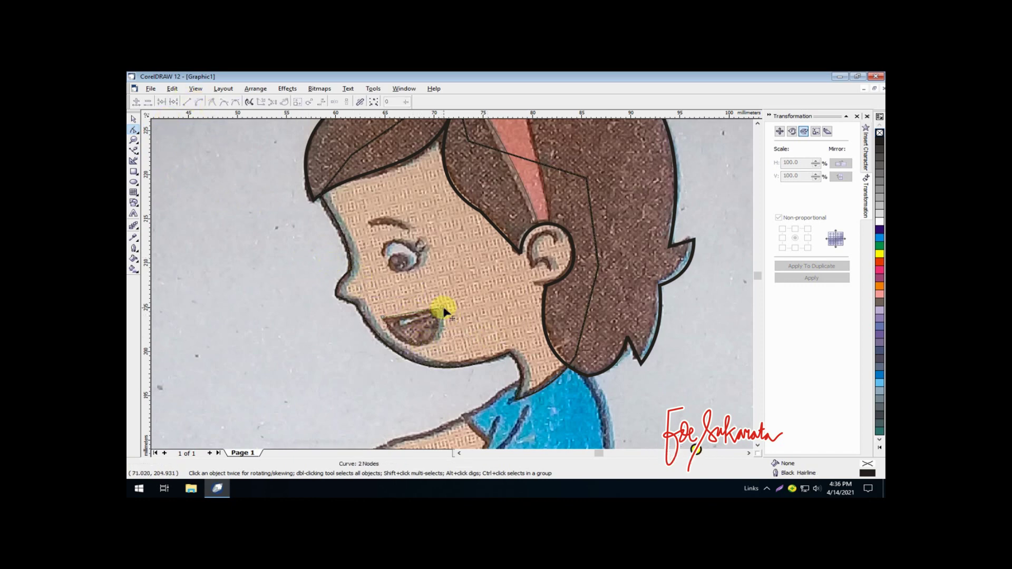
{"action": "left_click", "coordinate": [441, 308]}
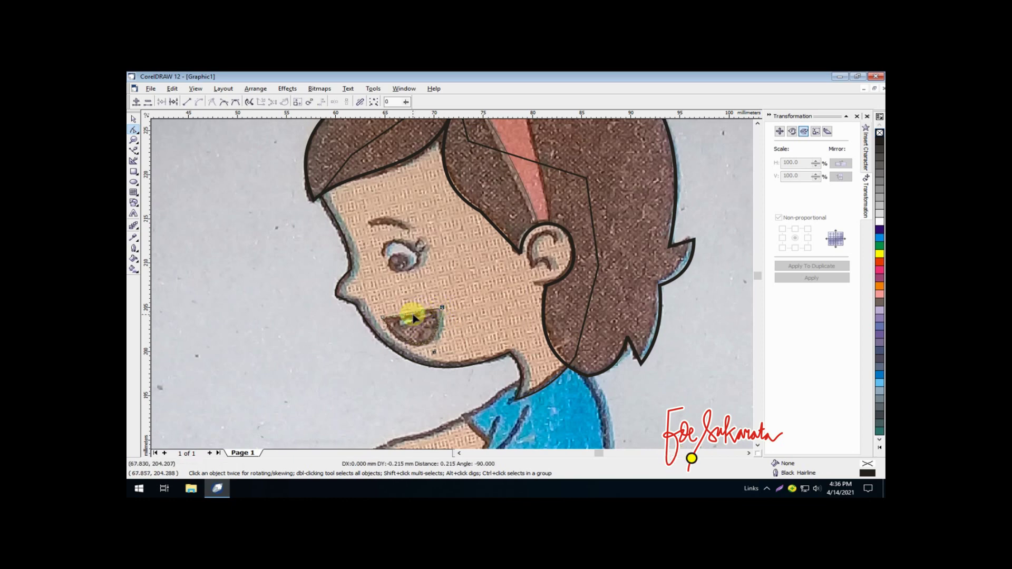
{"action": "left_click_drag", "start_coordinate": [414, 316], "coordinate": [383, 318]}
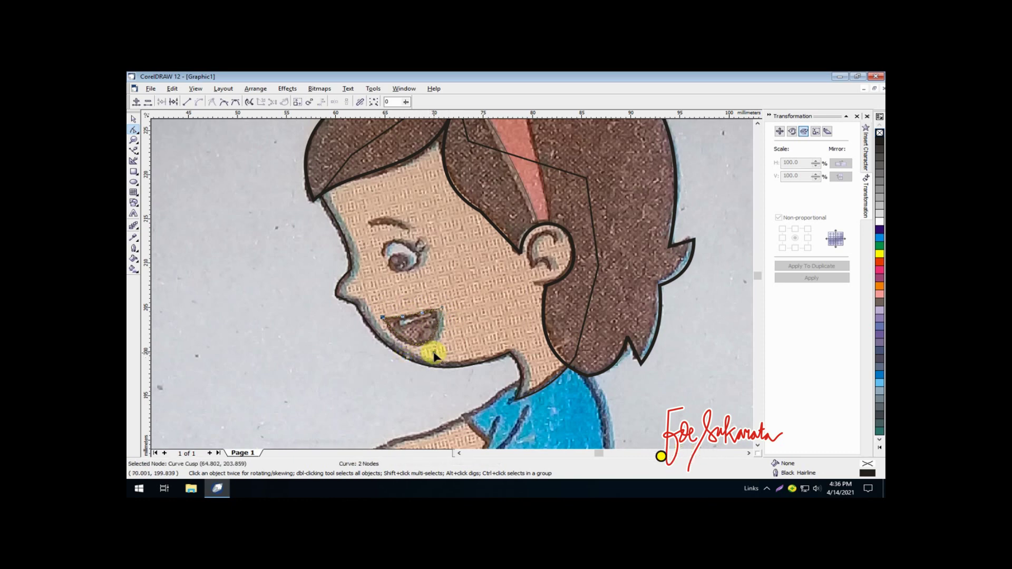
{"action": "left_click", "coordinate": [464, 323]}
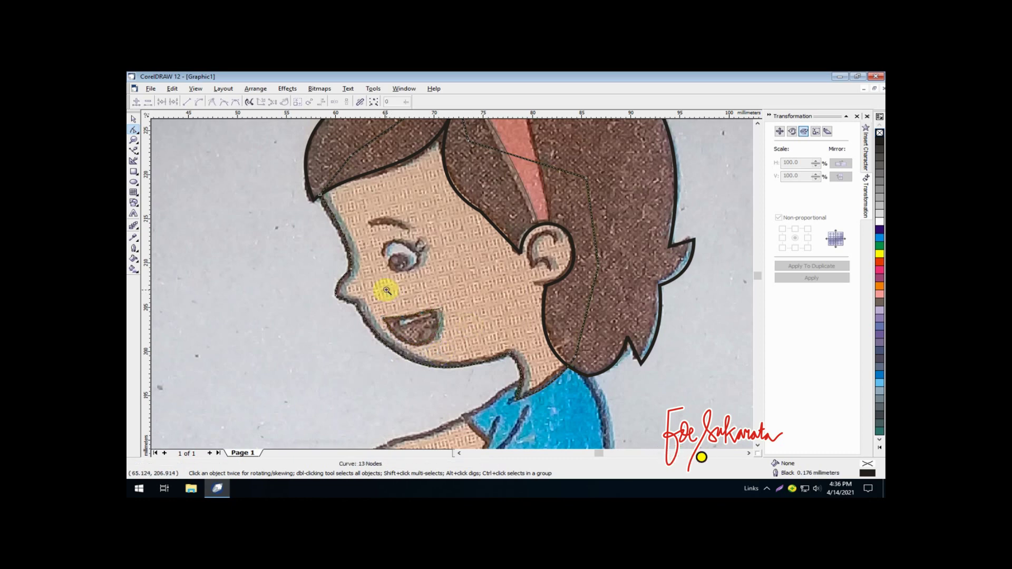
Step: Draw the teeth as a closed four-node shape with straight Bezier segments inside the mouth, starting on the upper lip line
{"action": "scroll", "coordinate": [481, 333], "scroll_direction": "up", "scroll_amount": 4}
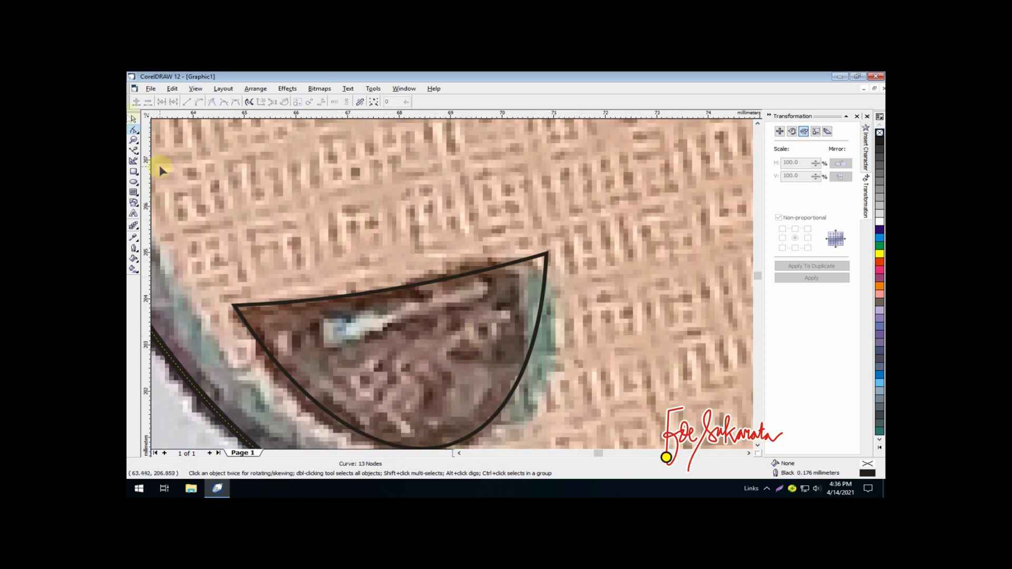
{"action": "left_click", "coordinate": [133, 150]}
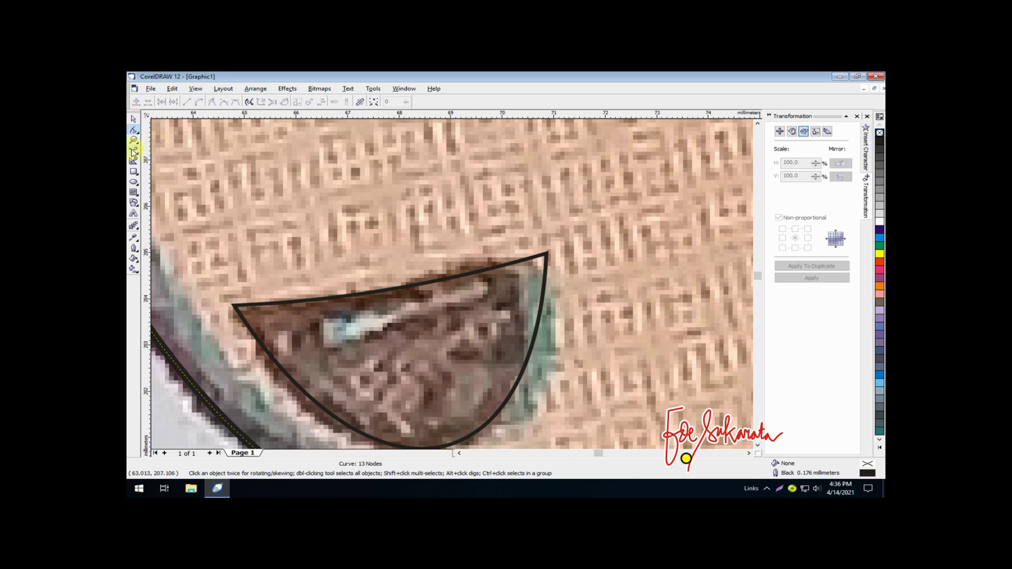
{"action": "left_click", "coordinate": [315, 299]}
{"action": "left_click", "coordinate": [323, 348]}
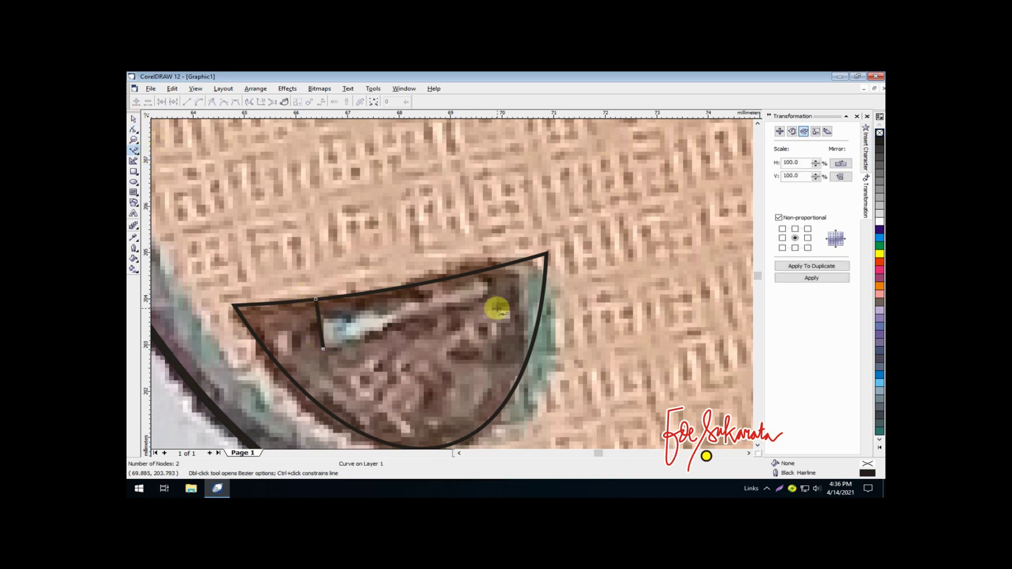
{"action": "left_click", "coordinate": [498, 290]}
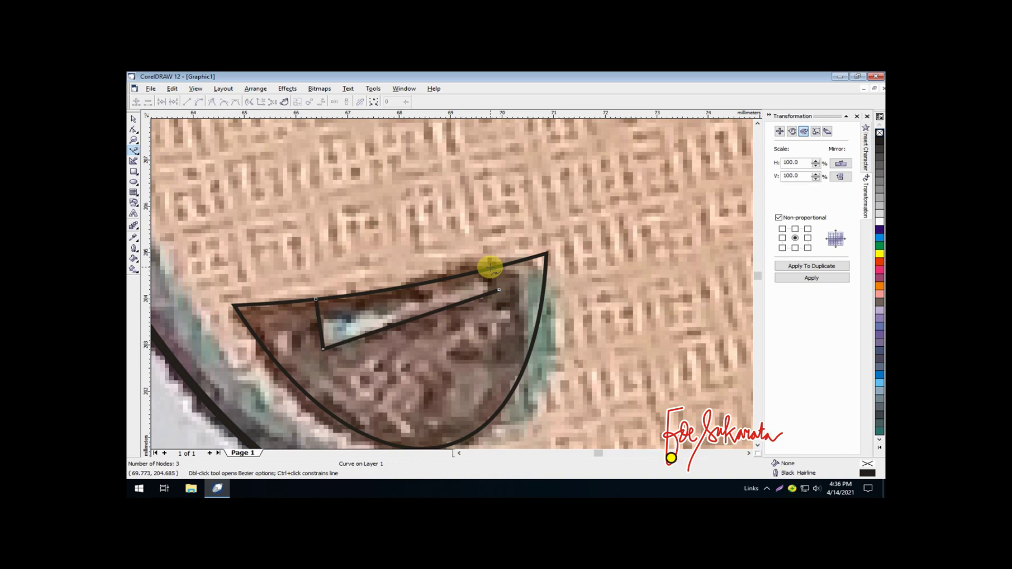
{"action": "left_click", "coordinate": [490, 269]}
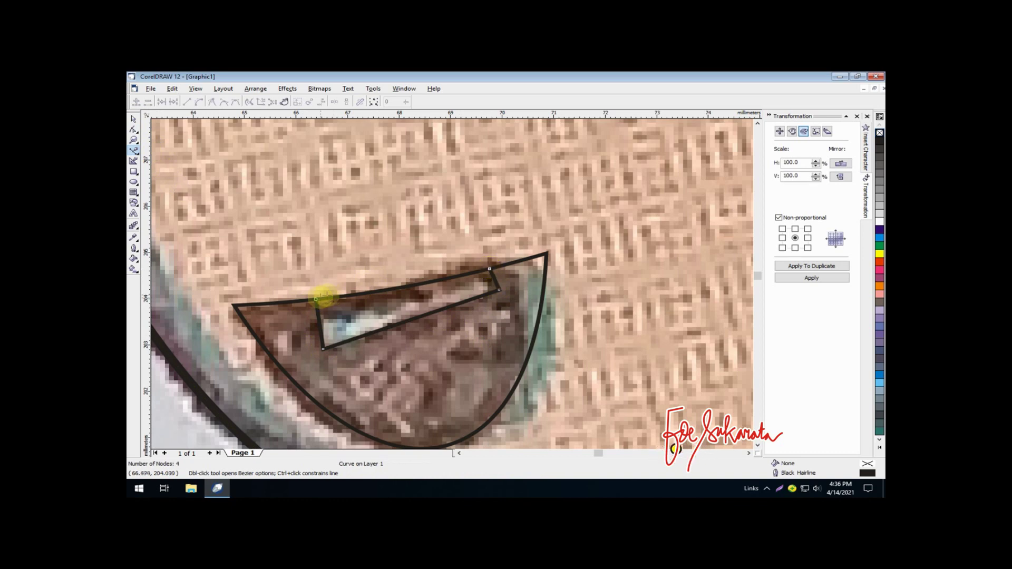
{"action": "left_click", "coordinate": [316, 299]}
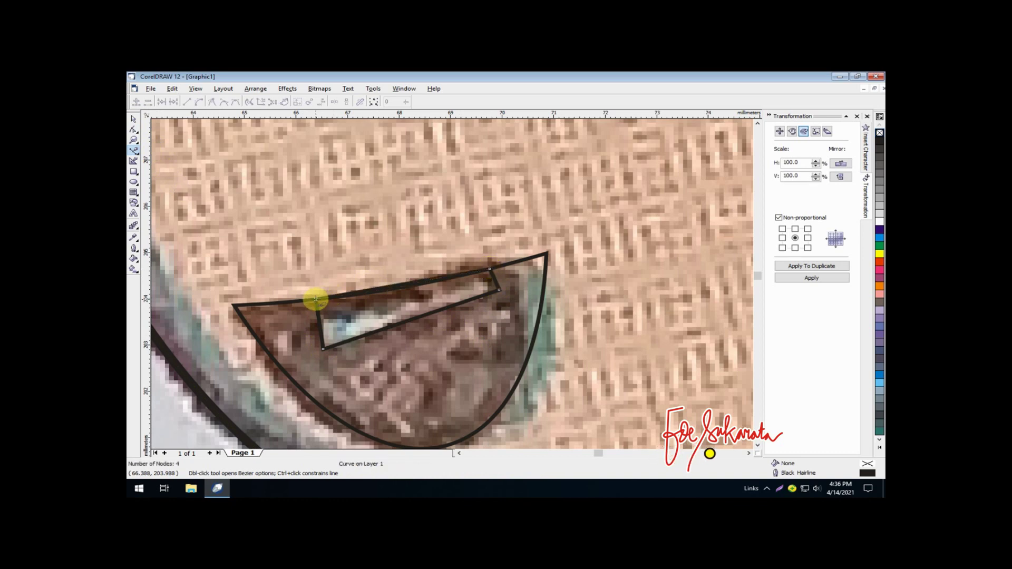
Step: Convert the upper edge of the teeth shape to a curve and bend it along the upper lip line
{"action": "left_click", "coordinate": [134, 130]}
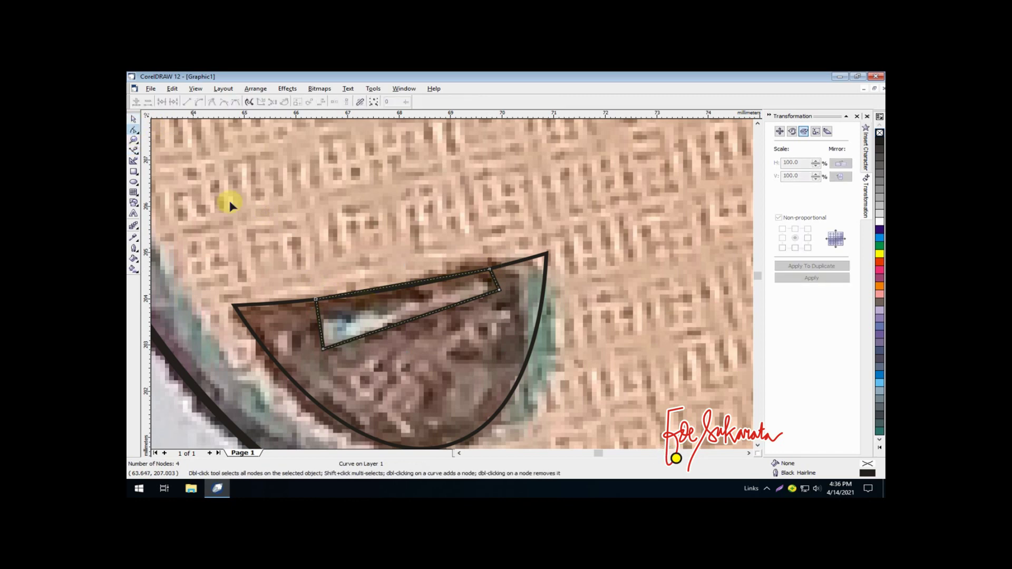
{"action": "right_click", "coordinate": [399, 286]}
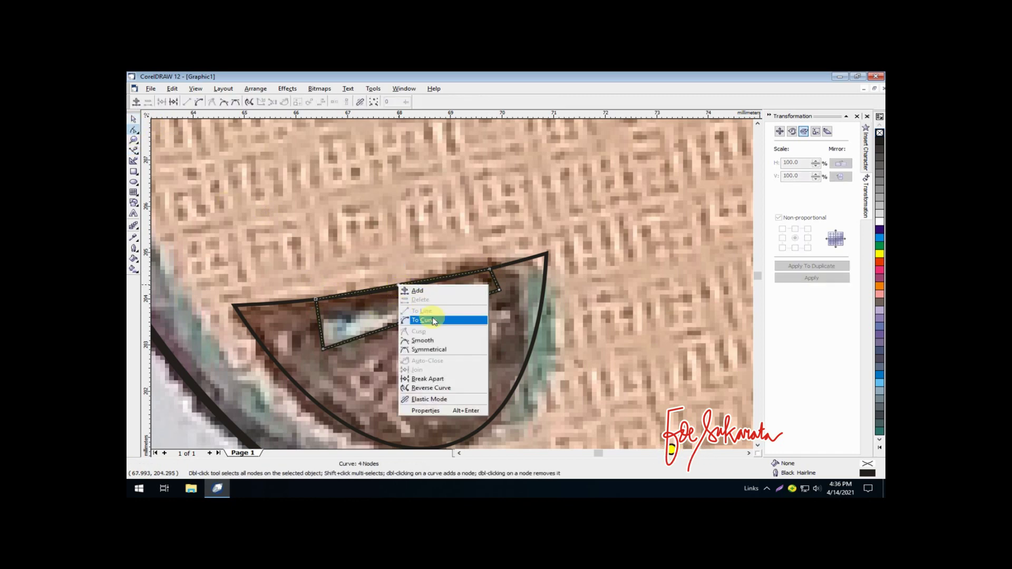
{"action": "left_click", "coordinate": [421, 319]}
{"action": "left_click_drag", "start_coordinate": [404, 287], "coordinate": [403, 291]}
{"action": "key", "text": "space"}
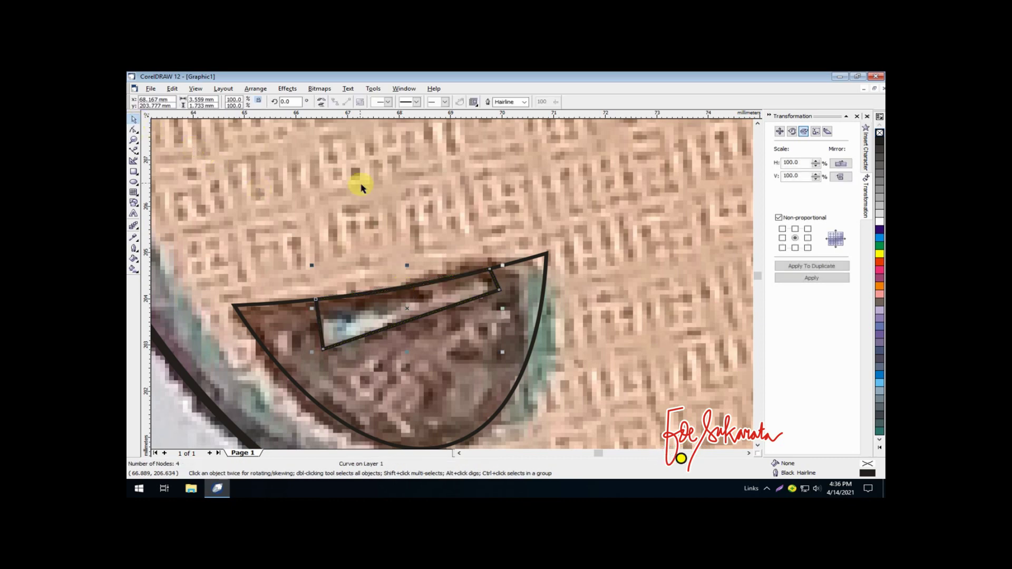
Step: Trace the eyebrow as a closed two-node Bezier shape, converting both segments to curves and bending them along its upper and lower edges
{"action": "scroll", "coordinate": [369, 190], "scroll_direction": "down", "scroll_amount": 4}
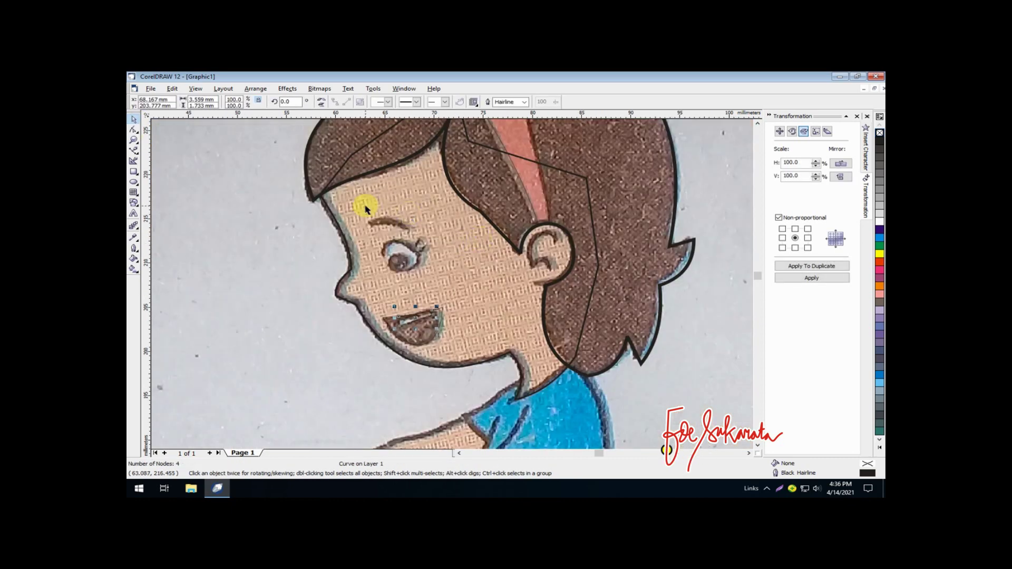
{"action": "scroll", "coordinate": [353, 201], "scroll_direction": "up", "scroll_amount": 4}
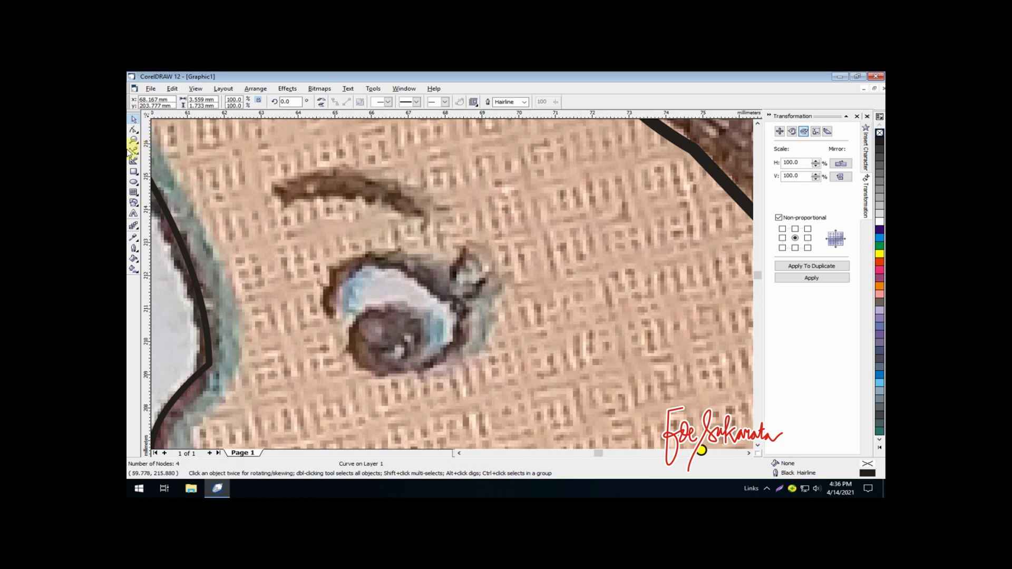
{"action": "left_click", "coordinate": [133, 151]}
{"action": "left_click", "coordinate": [270, 195]}
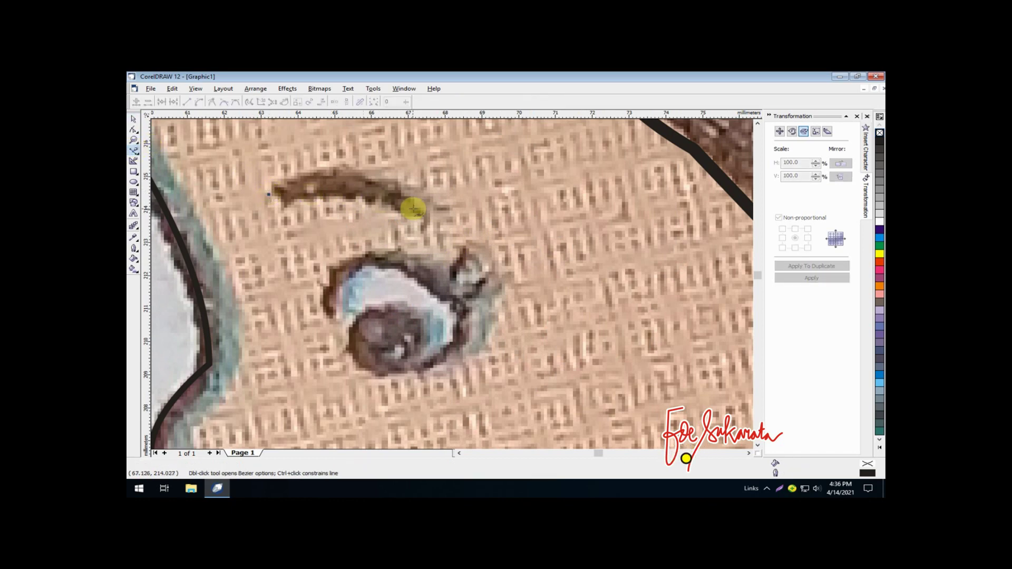
{"action": "left_click", "coordinate": [426, 214]}
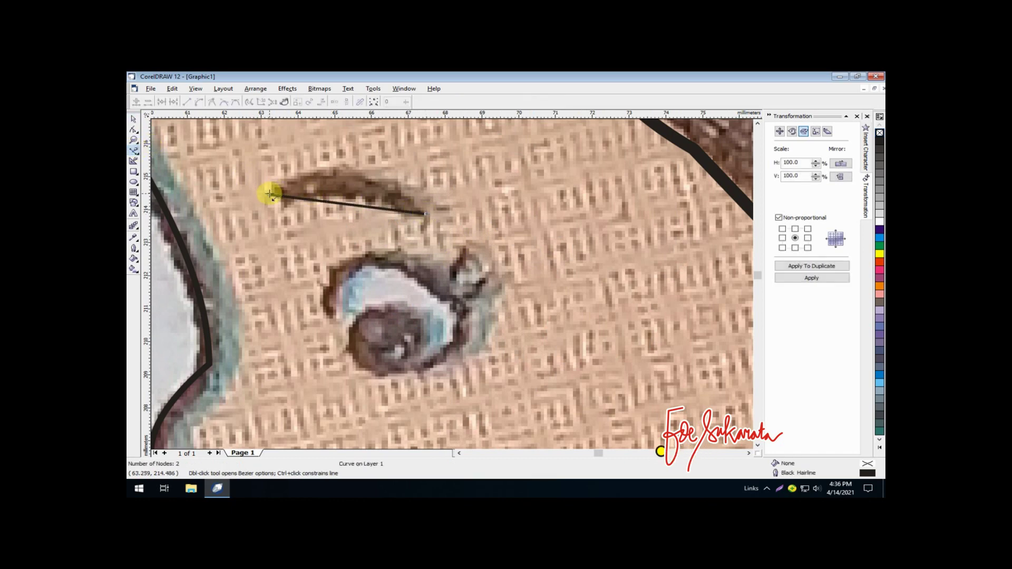
{"action": "left_click", "coordinate": [134, 129]}
{"action": "left_click_drag", "start_coordinate": [192, 140], "coordinate": [432, 224]}
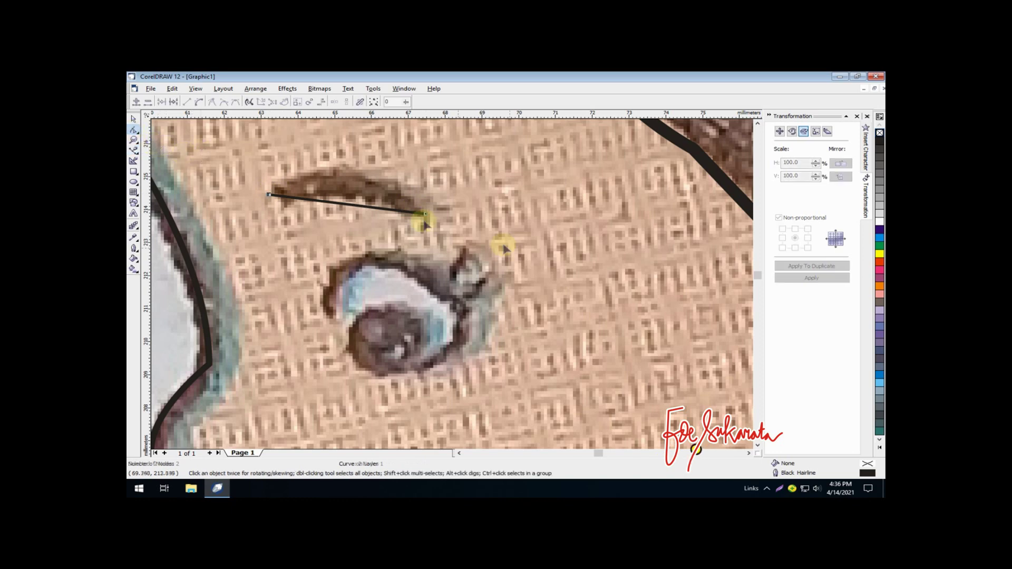
{"action": "left_click", "coordinate": [199, 103]}
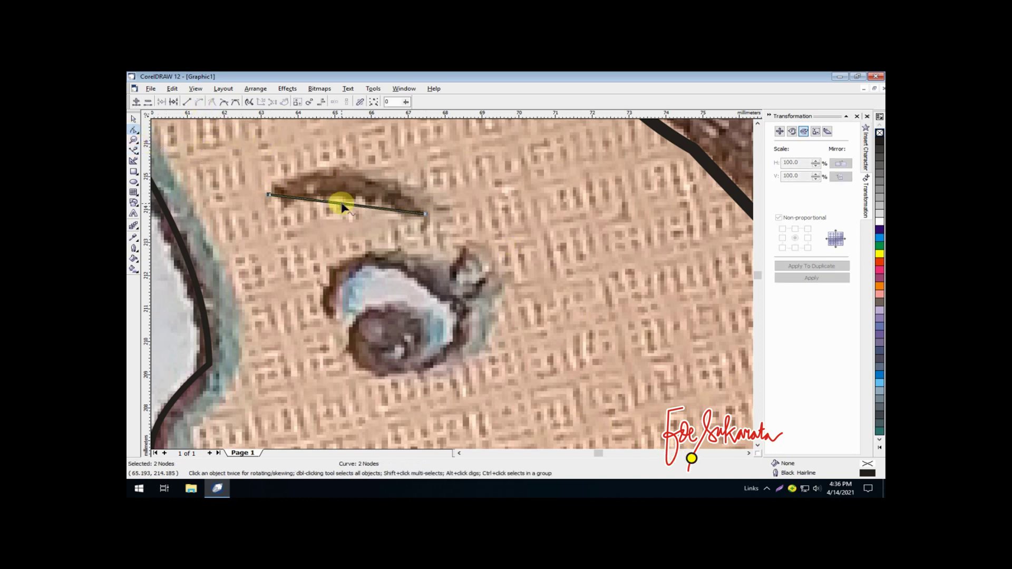
{"action": "left_click_drag", "start_coordinate": [350, 205], "coordinate": [351, 197]}
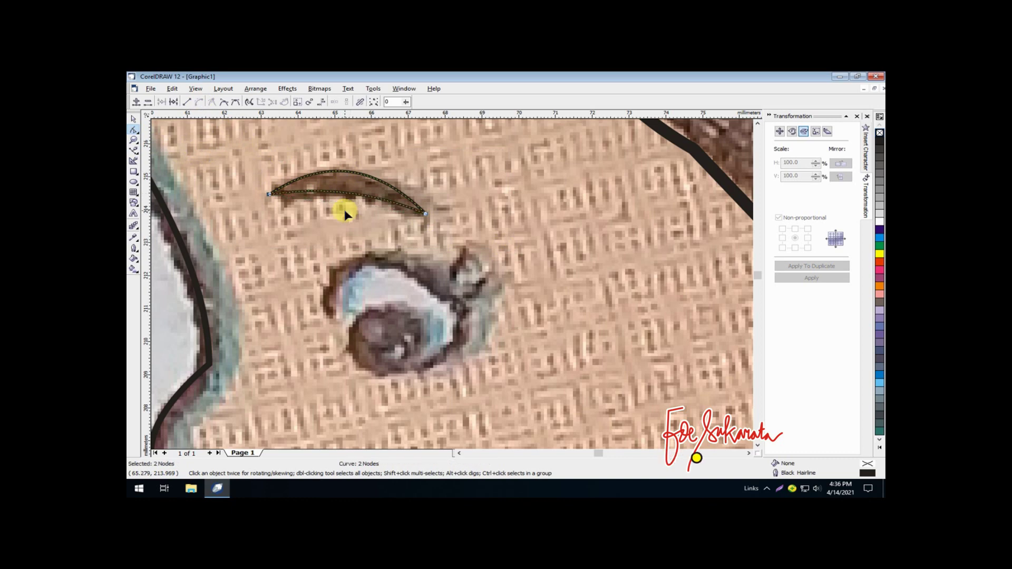
Step: Draw a closed four-node zigzag with straight Bezier segments running back and forth between the eye's front and outer corner
{"action": "left_click", "coordinate": [135, 150]}
{"action": "left_click", "coordinate": [329, 318]}
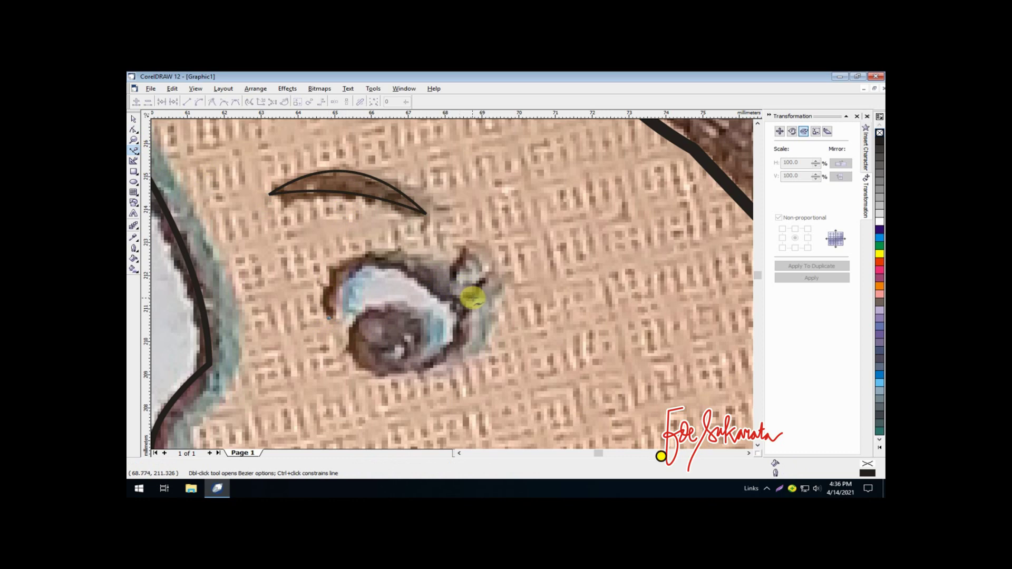
{"action": "left_click", "coordinate": [478, 298]}
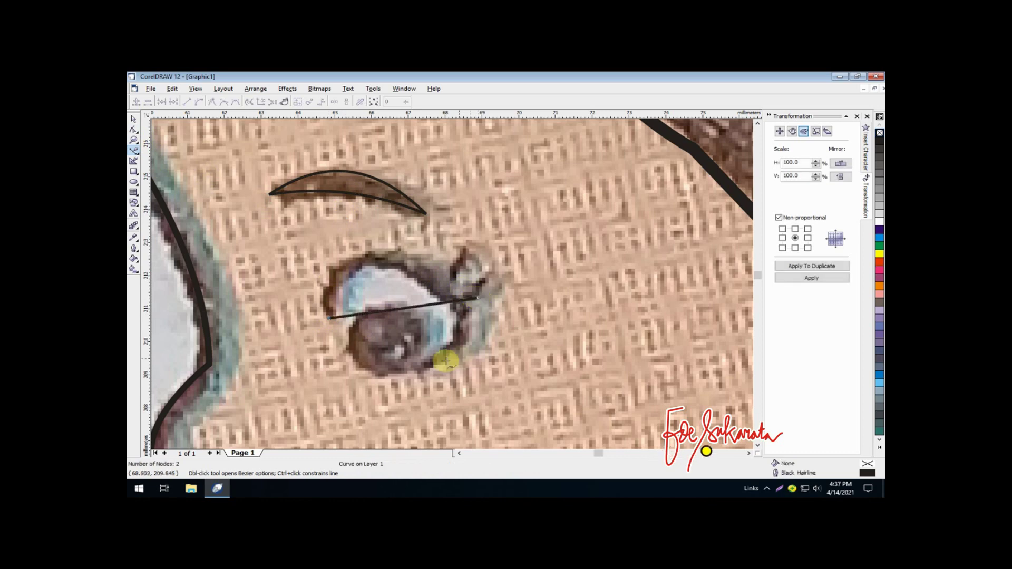
{"action": "left_click", "coordinate": [345, 333]}
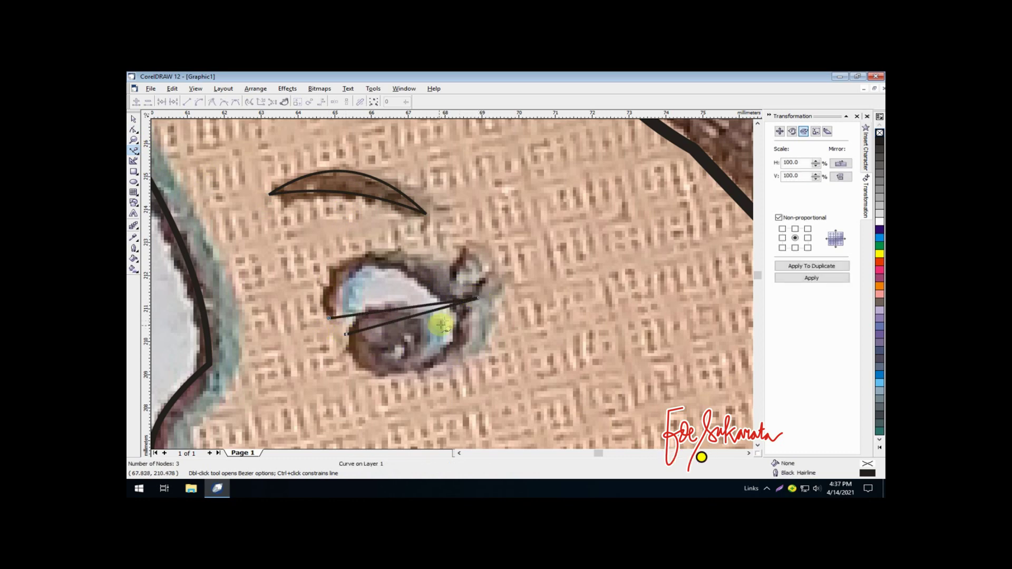
{"action": "left_click", "coordinate": [458, 313]}
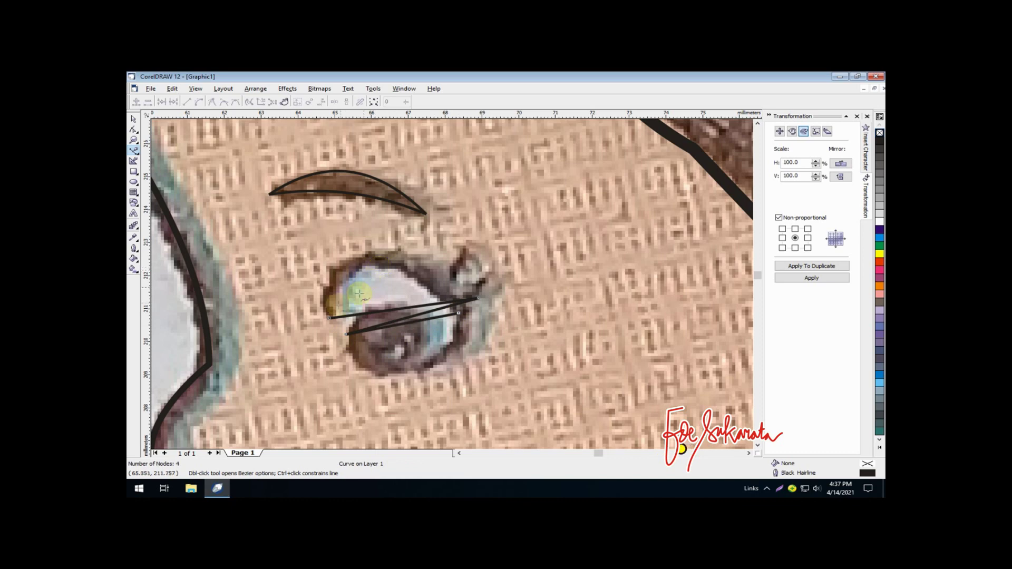
{"action": "left_click", "coordinate": [329, 318]}
Step: Convert the eye shape's segments to curves and bend them along the inner and outer edges of the upper and lower eyelids
{"action": "double_click", "coordinate": [134, 131]}
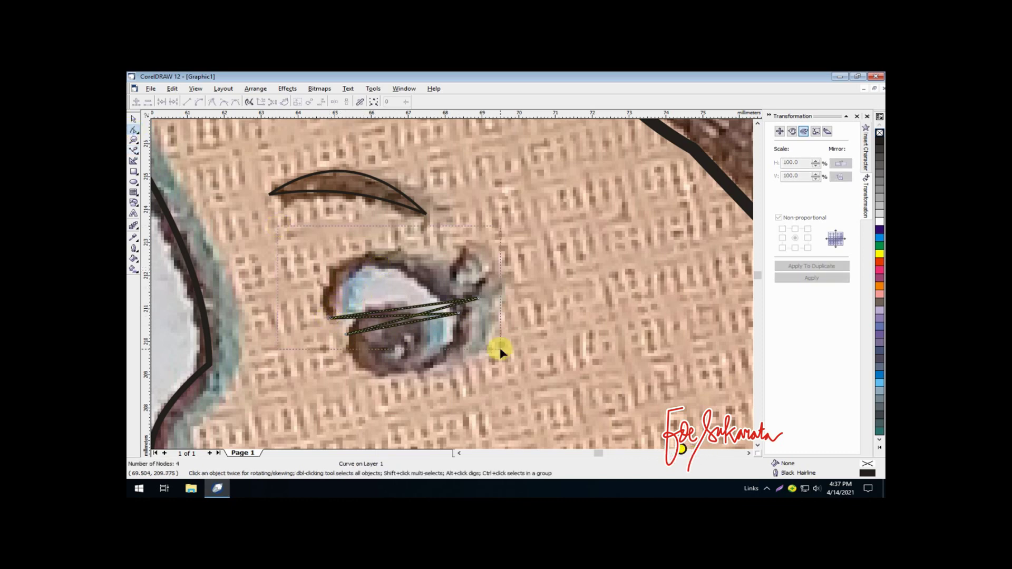
{"action": "left_click", "coordinate": [203, 103]}
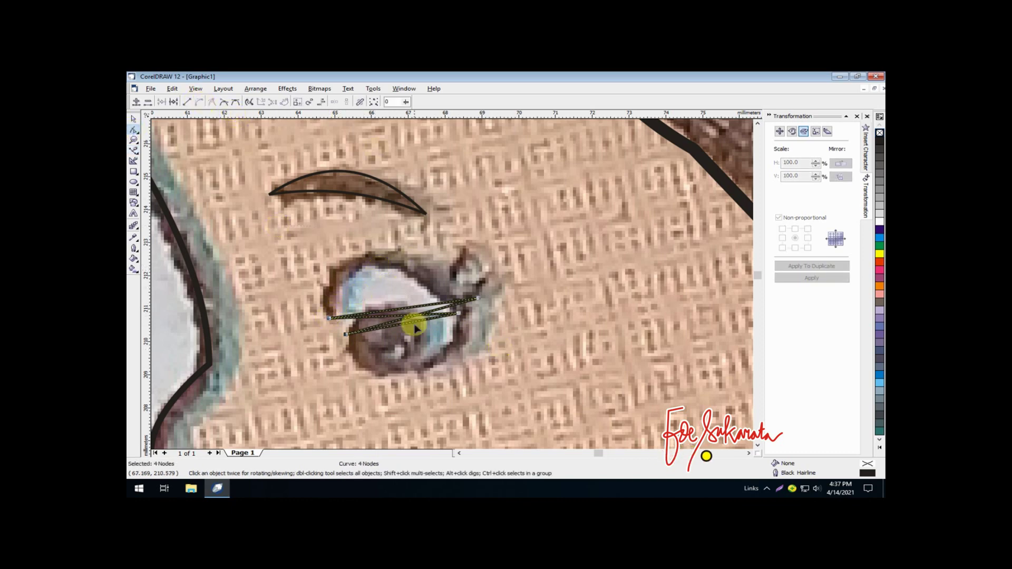
{"action": "left_click_drag", "start_coordinate": [414, 326], "coordinate": [411, 369]}
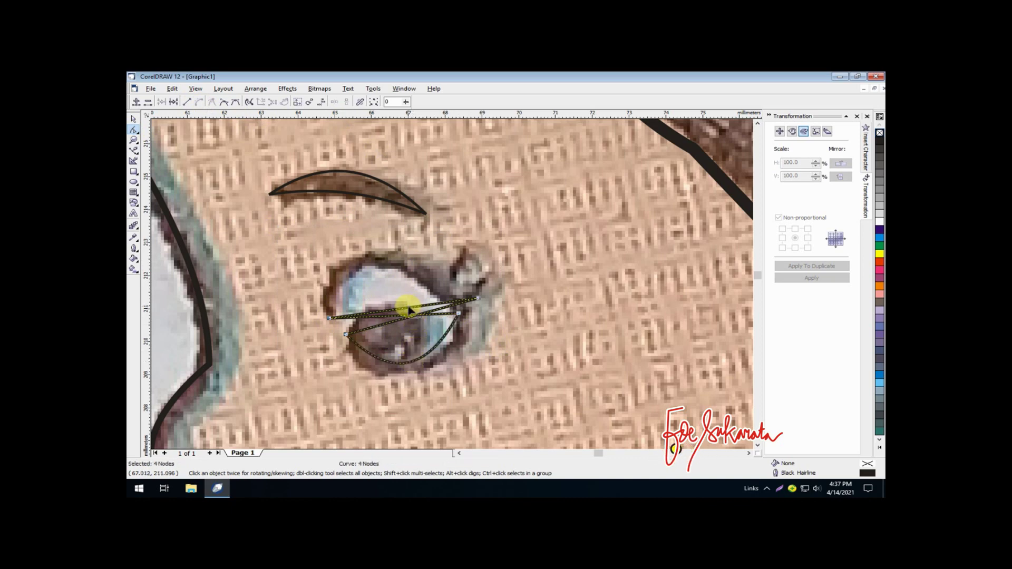
{"action": "left_click_drag", "start_coordinate": [410, 309], "coordinate": [356, 248]}
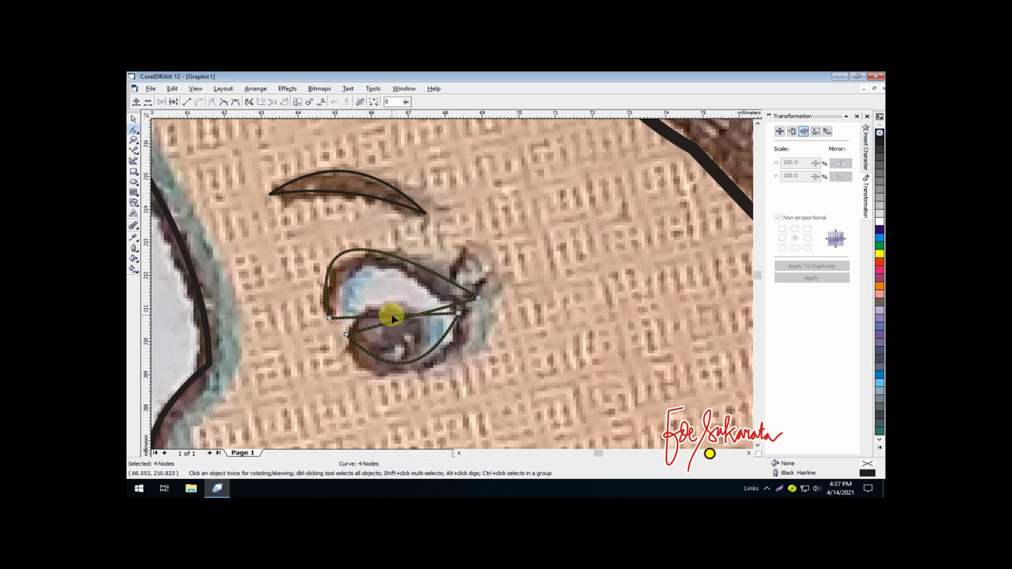
{"action": "left_click_drag", "start_coordinate": [393, 319], "coordinate": [373, 271]}
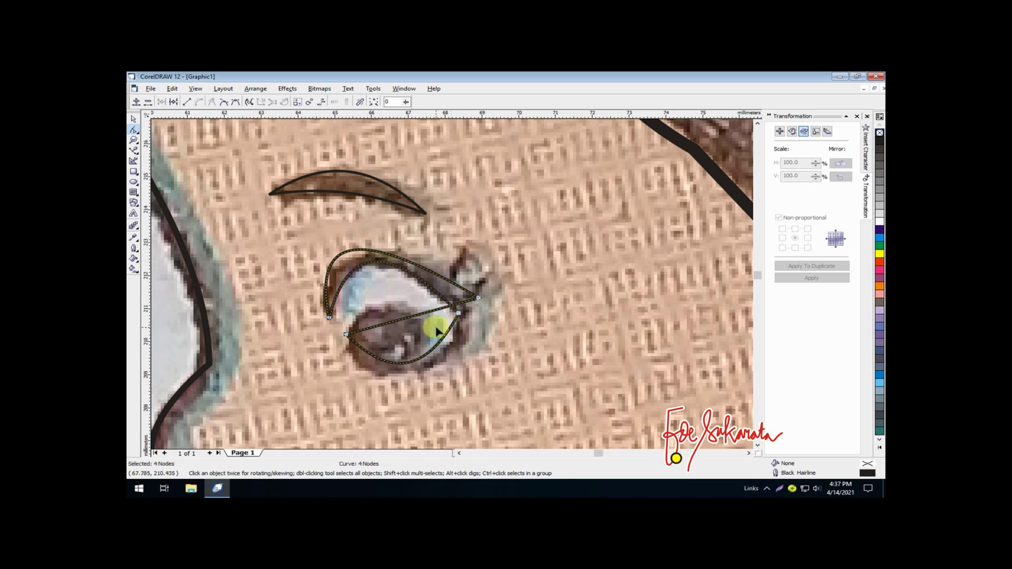
{"action": "left_click_drag", "start_coordinate": [418, 313], "coordinate": [402, 385]}
{"action": "left_click", "coordinate": [478, 296]}
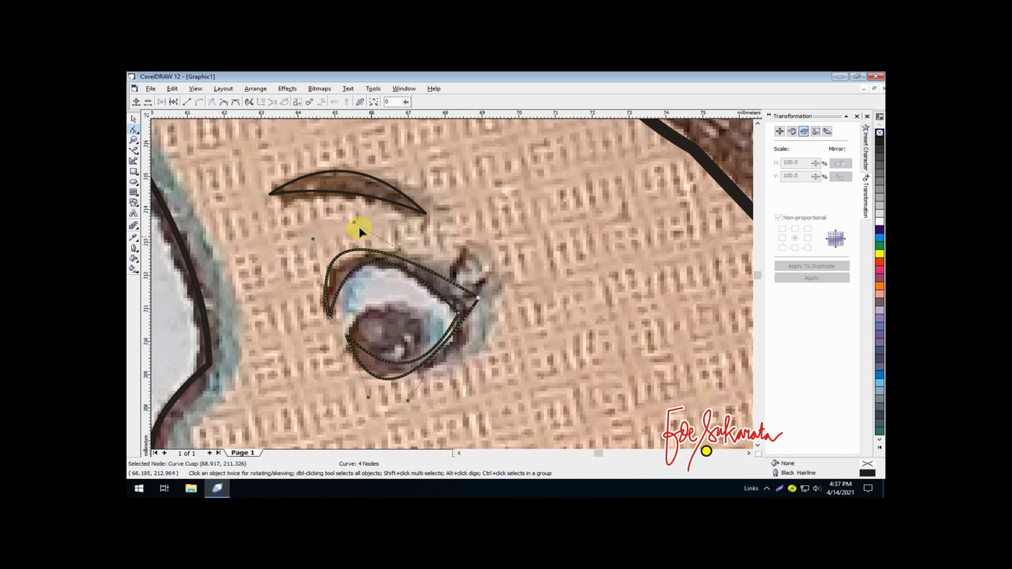
{"action": "left_click", "coordinate": [406, 222]}
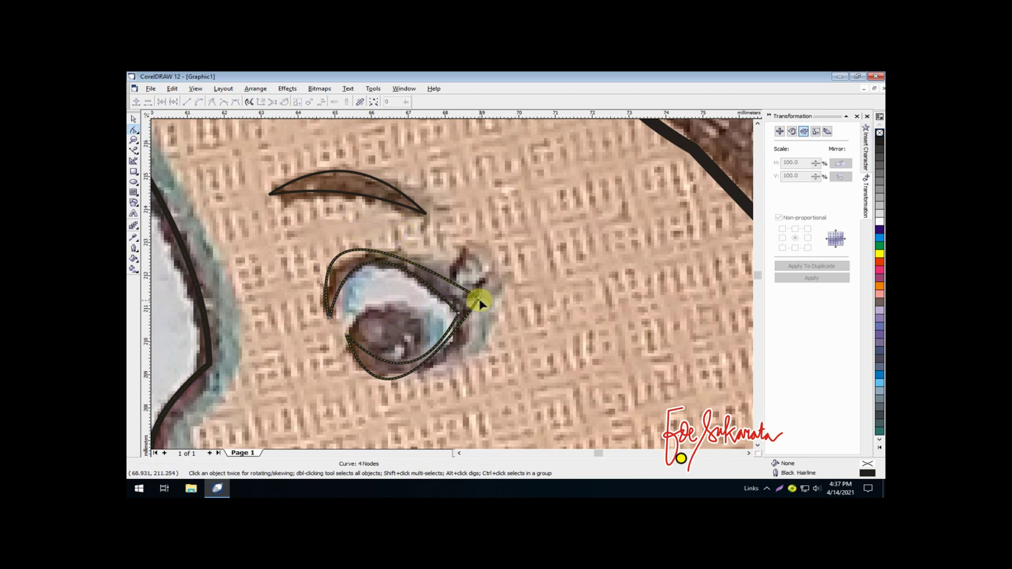
Step: Adjust the curve handles at the eye shape's outer corner so its outer edges follow the upper and lower eyelids
{"action": "left_click_drag", "start_coordinate": [354, 222], "coordinate": [398, 224]}
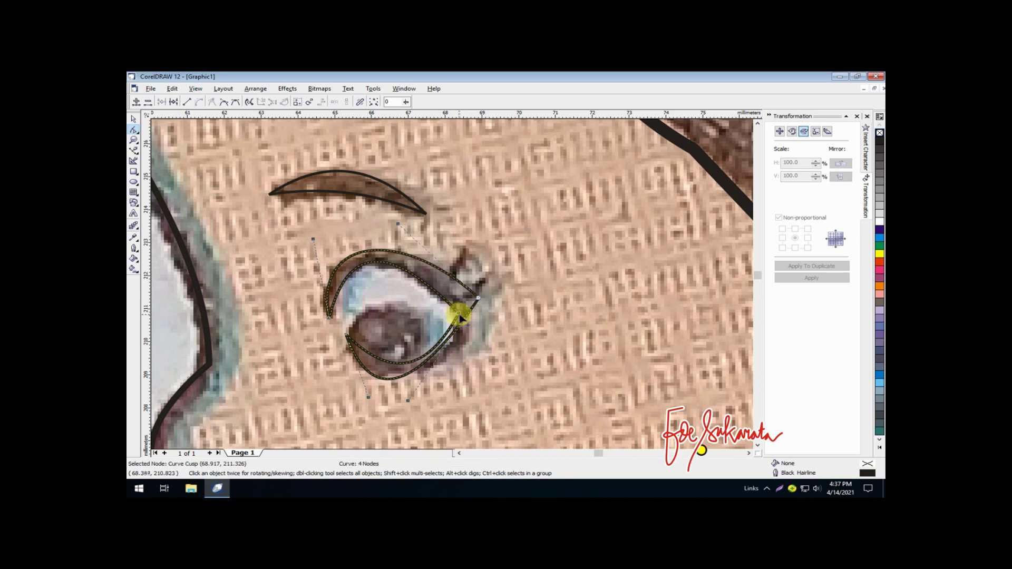
{"action": "left_click_drag", "start_coordinate": [460, 317], "coordinate": [464, 393]}
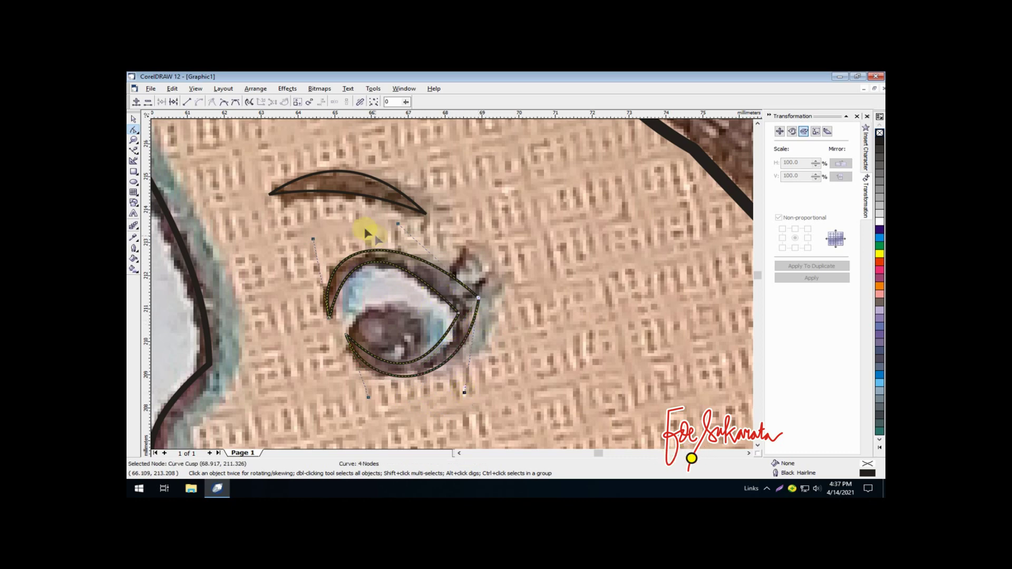
Step: Trace the iris as a closed two-node Bezier shape, converting both segments to curves and bending them along its upper and lower edges
{"action": "left_click", "coordinate": [133, 151]}
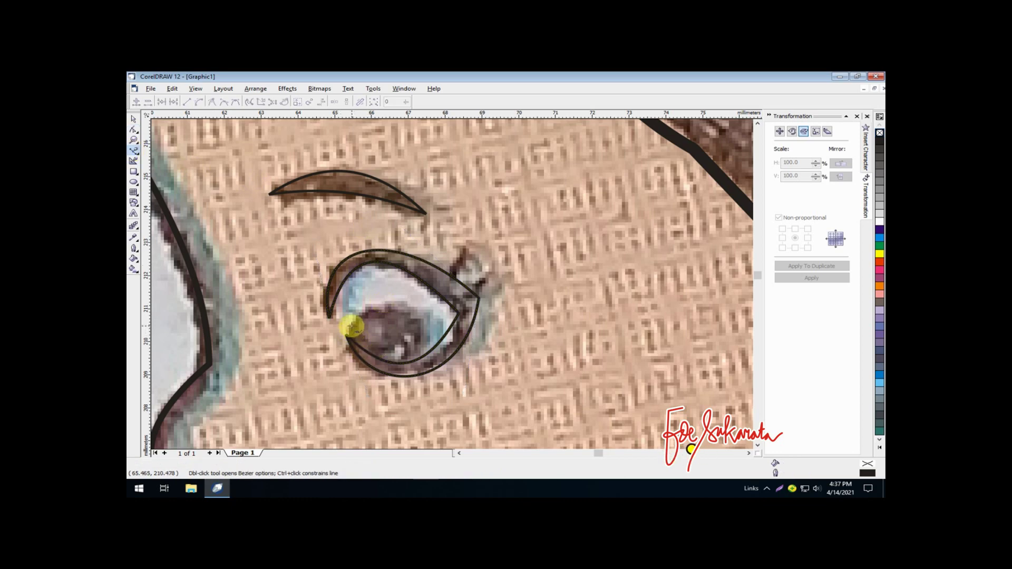
{"action": "left_click", "coordinate": [353, 327]}
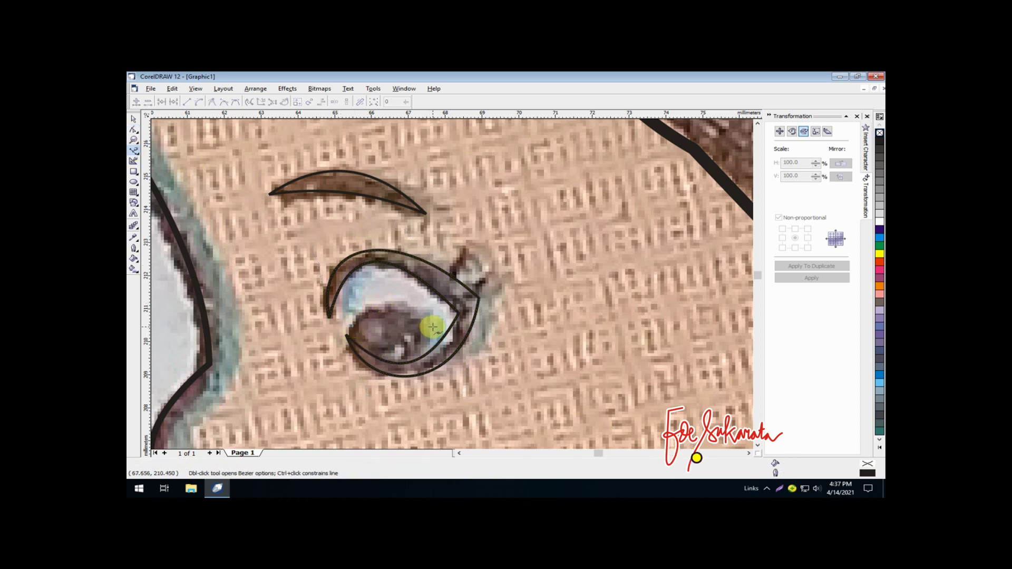
{"action": "left_click", "coordinate": [432, 327]}
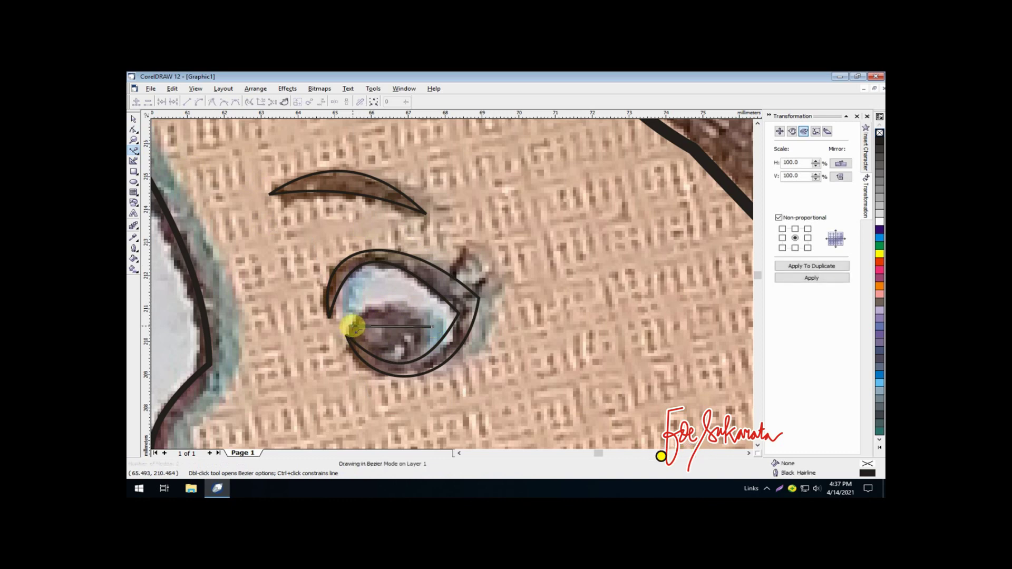
{"action": "left_click", "coordinate": [133, 130]}
{"action": "left_click_drag", "start_coordinate": [322, 308], "coordinate": [453, 347]}
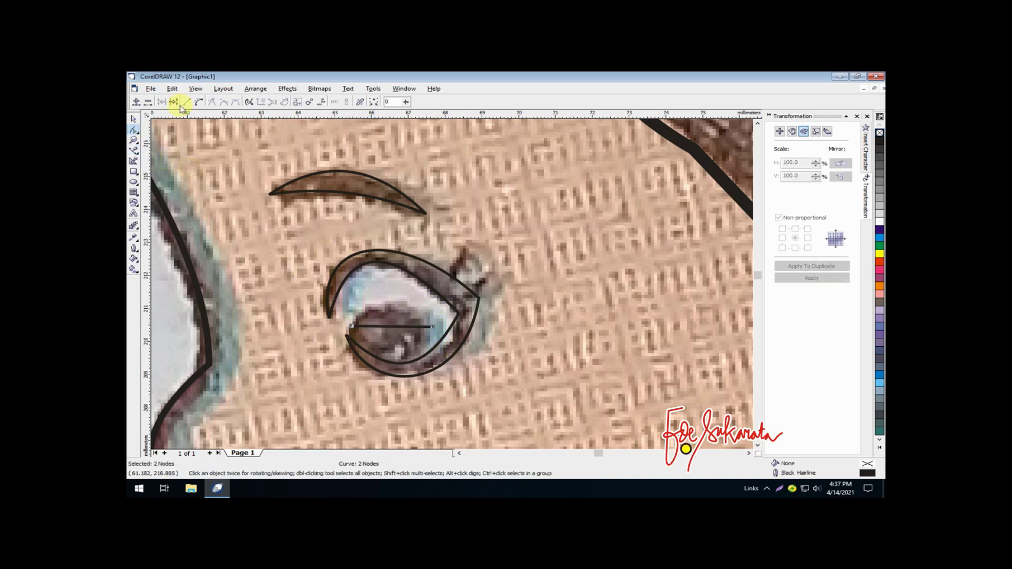
{"action": "left_click", "coordinate": [198, 103]}
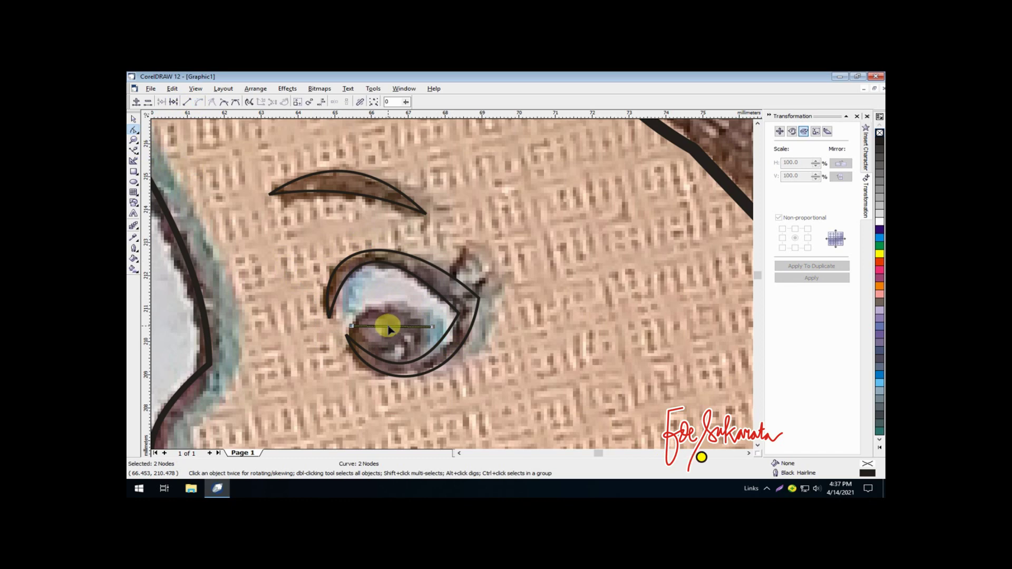
{"action": "left_click_drag", "start_coordinate": [388, 329], "coordinate": [394, 356]}
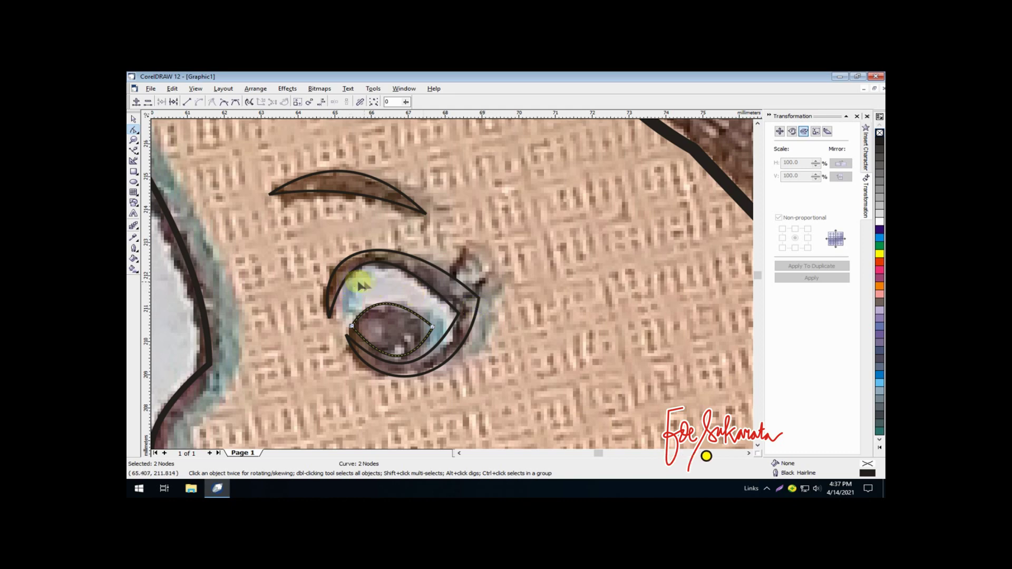
Step: Trace the eyeball area within the eyelid outline as a 14-node straight-segment Bezier shape, about 3.8 by 3.5 mm
{"action": "left_click", "coordinate": [133, 151]}
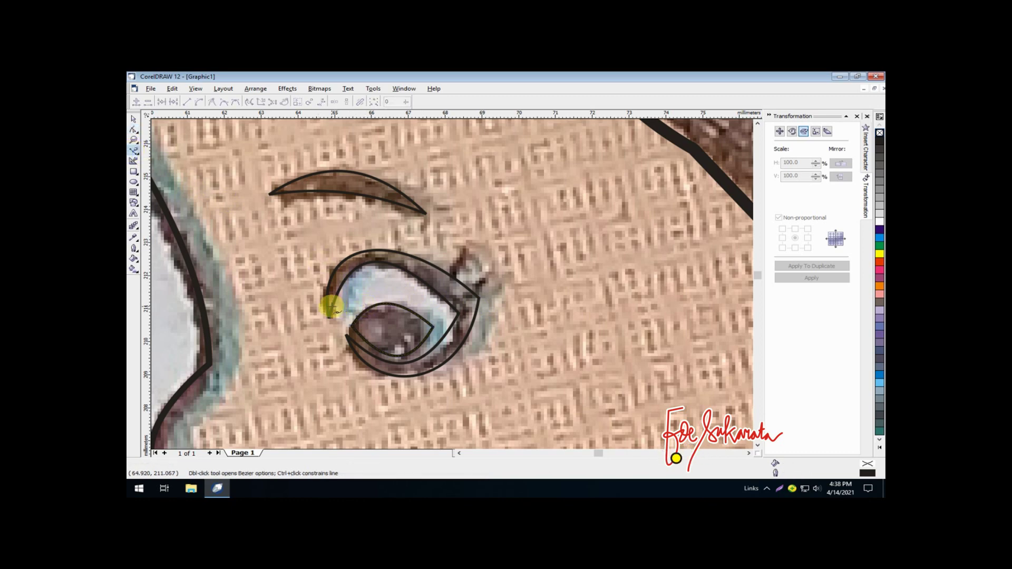
{"action": "left_click", "coordinate": [346, 336]}
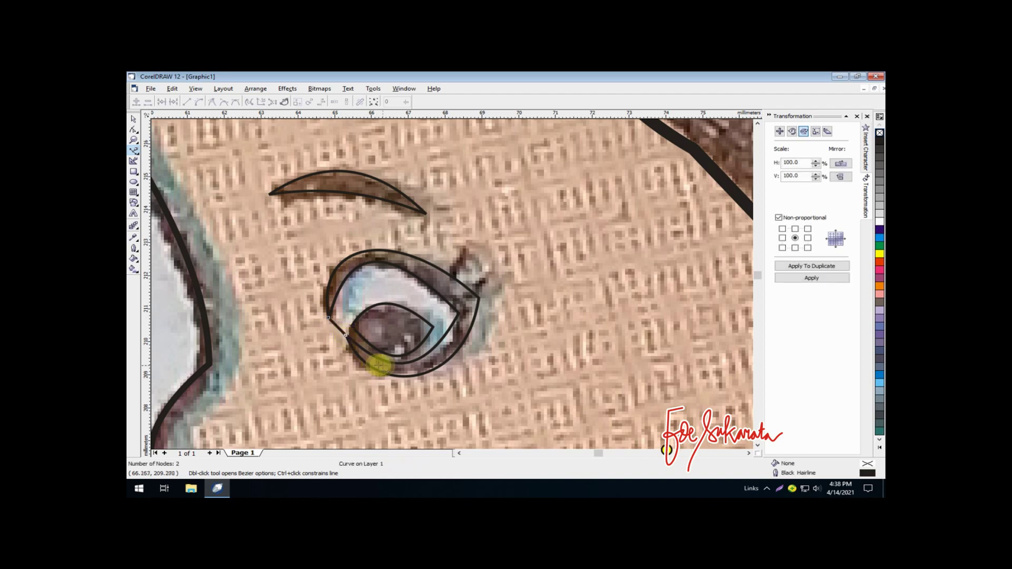
{"action": "left_click", "coordinate": [382, 365]}
{"action": "left_click", "coordinate": [403, 369]}
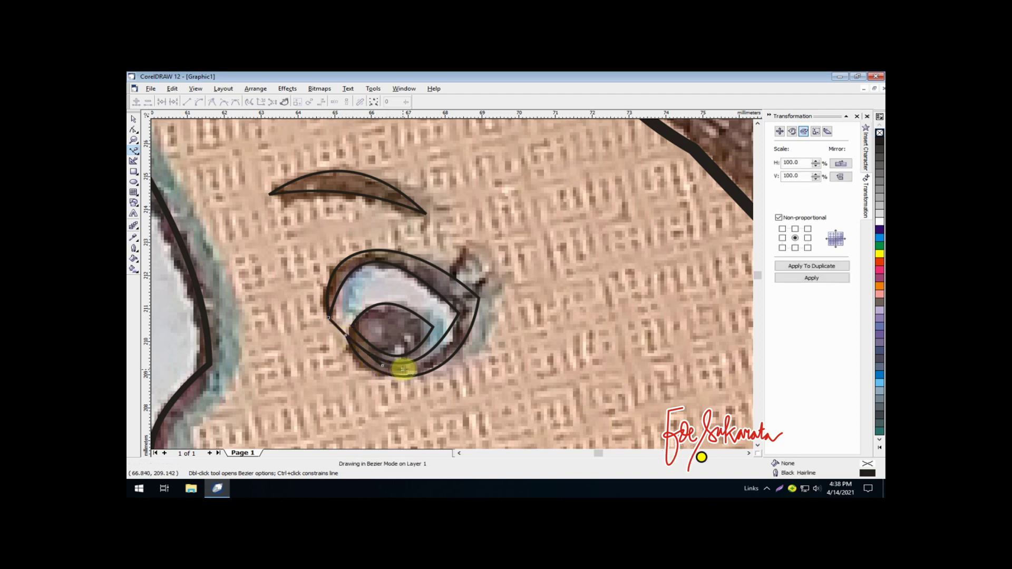
{"action": "left_click", "coordinate": [435, 357]}
{"action": "left_click", "coordinate": [459, 332]}
{"action": "left_click", "coordinate": [469, 307]}
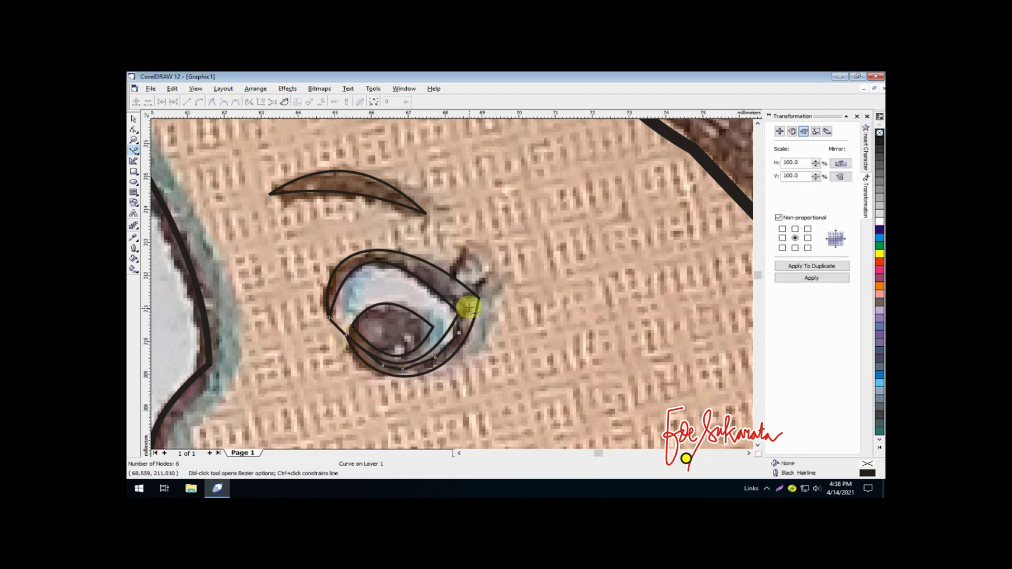
{"action": "left_click", "coordinate": [458, 292]}
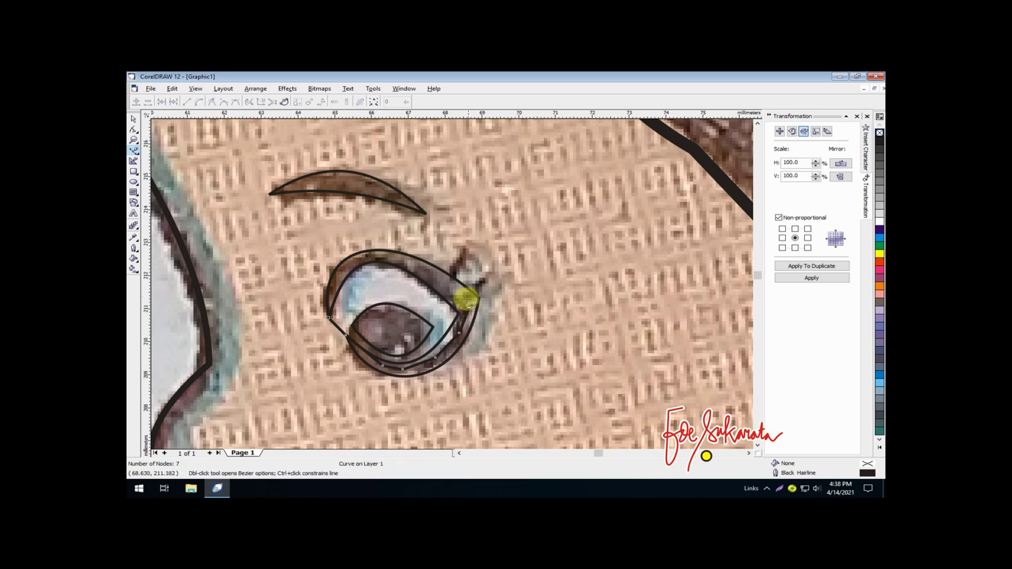
{"action": "left_click", "coordinate": [419, 268]}
{"action": "left_click", "coordinate": [390, 257]}
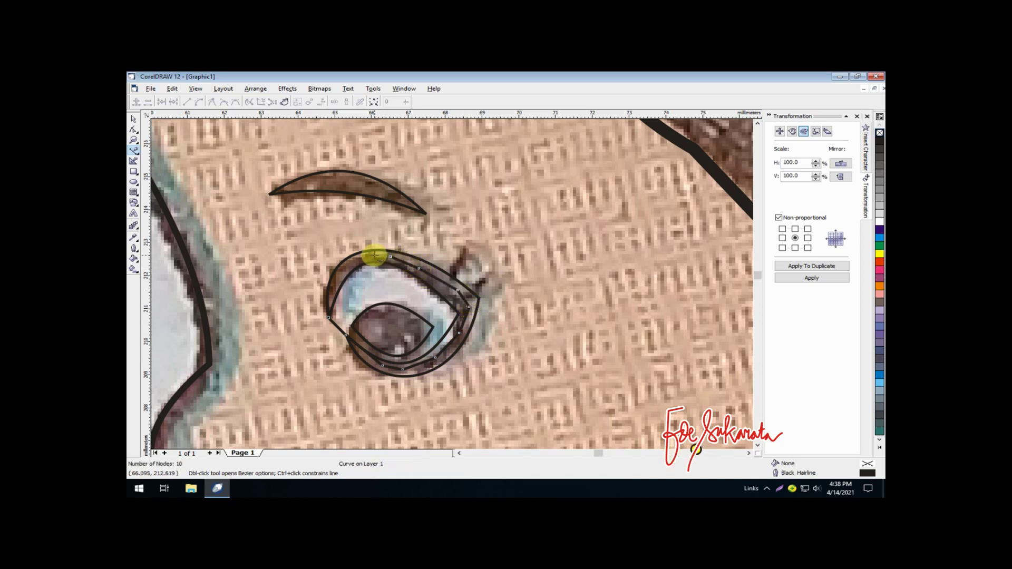
{"action": "left_click", "coordinate": [374, 255]}
{"action": "left_click", "coordinate": [354, 262]}
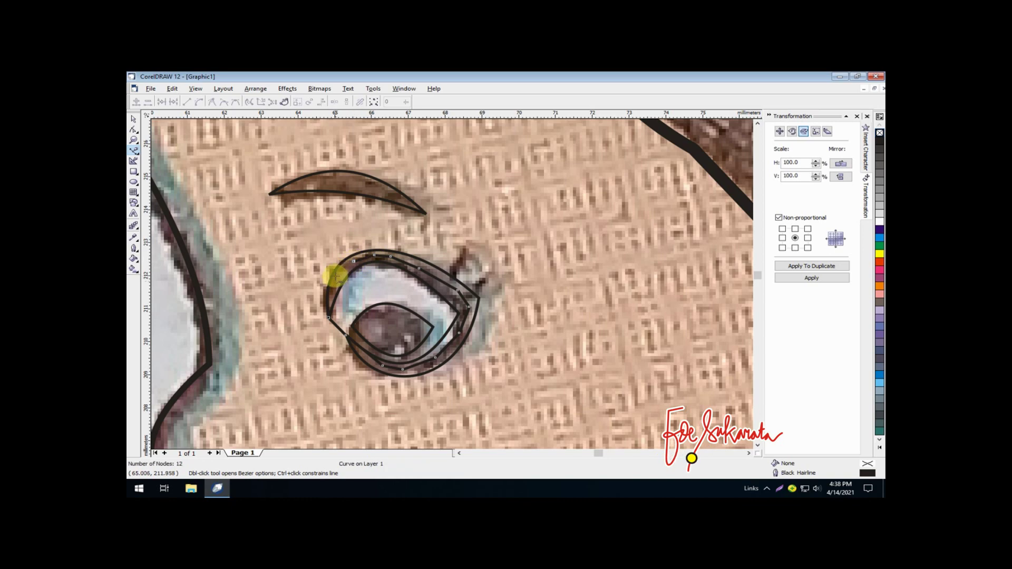
{"action": "left_click", "coordinate": [338, 275]}
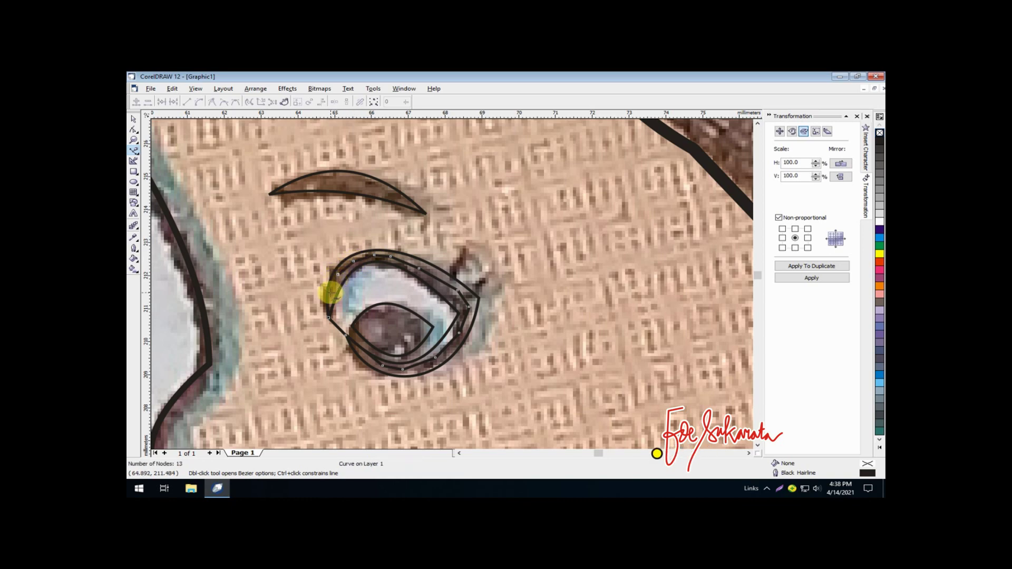
{"action": "left_click", "coordinate": [331, 294]}
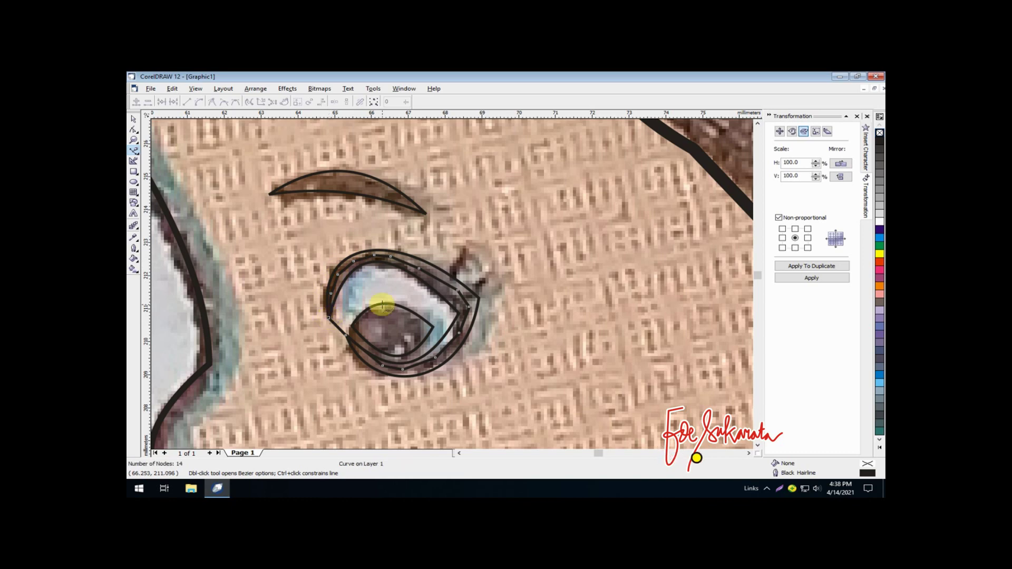
{"action": "left_click", "coordinate": [134, 120]}
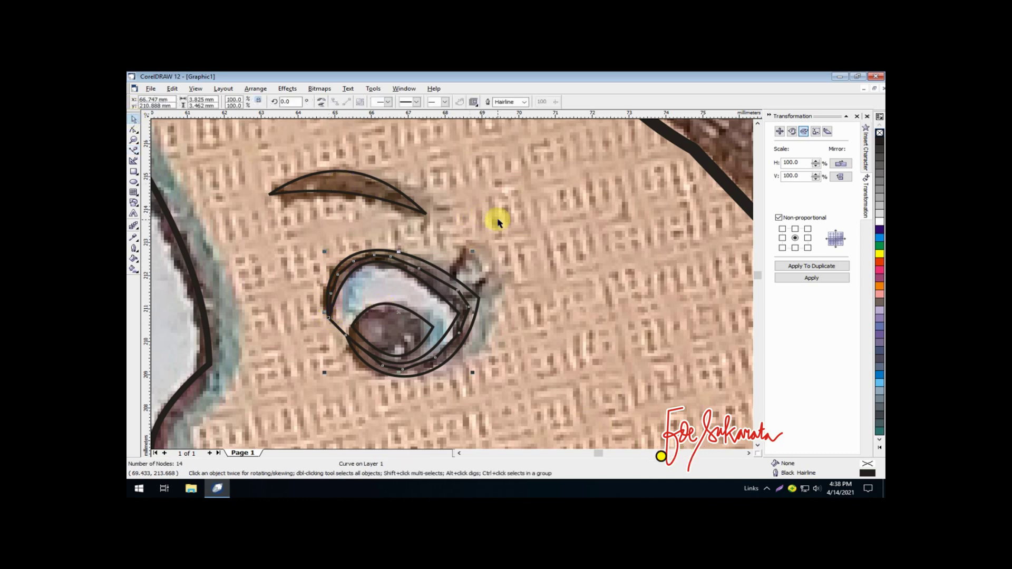
Step: Deselect everything and set the nudge distance to 10 mm
{"action": "scroll", "coordinate": [516, 237], "scroll_direction": "down", "scroll_amount": 3}
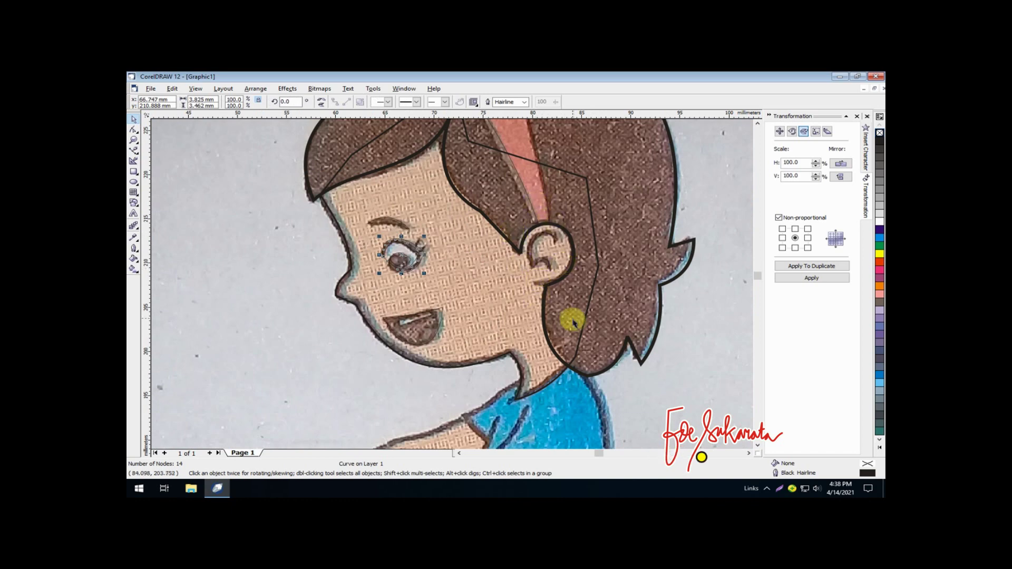
{"action": "scroll", "coordinate": [574, 323], "scroll_direction": "down", "scroll_amount": 2}
{"action": "scroll", "coordinate": [587, 309], "scroll_direction": "down", "scroll_amount": 3}
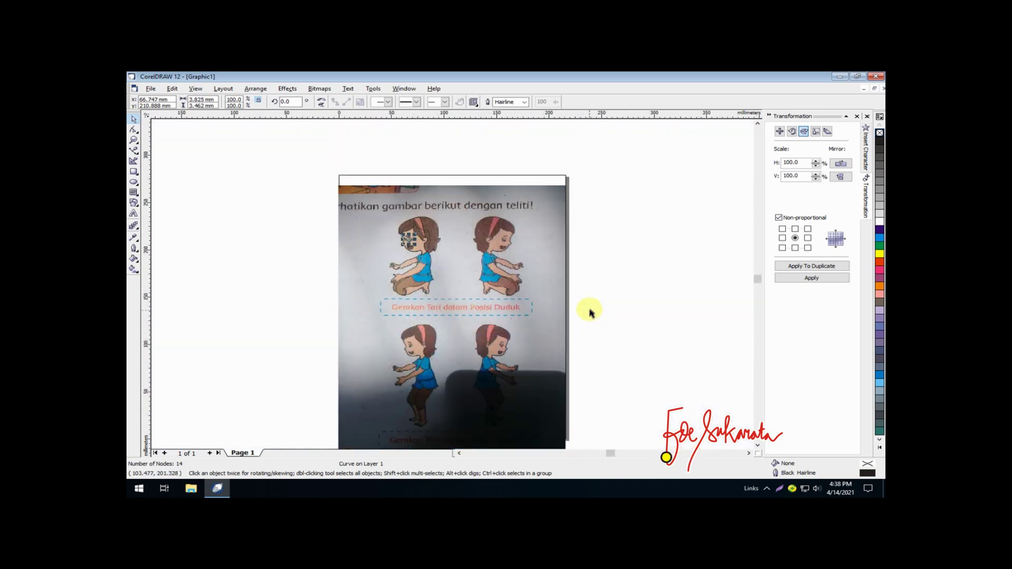
{"action": "left_click", "coordinate": [617, 262]}
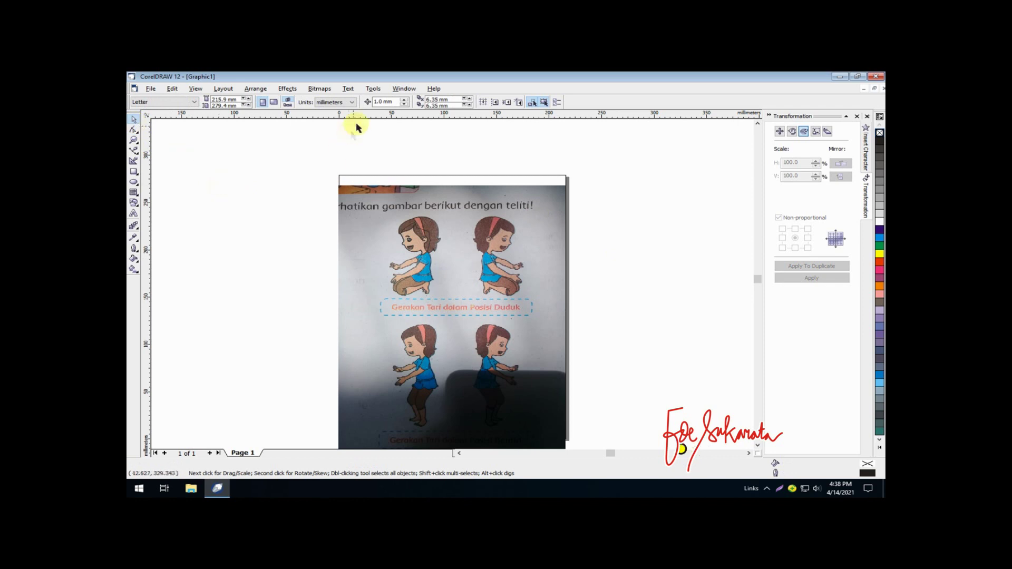
{"action": "left_click", "coordinate": [382, 101]}
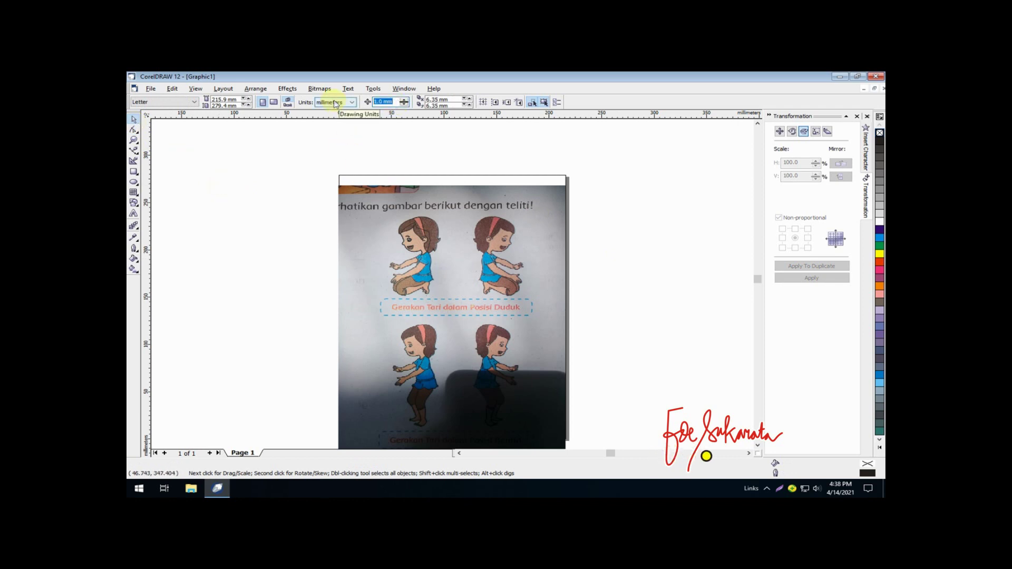
{"action": "type", "text": "1"}
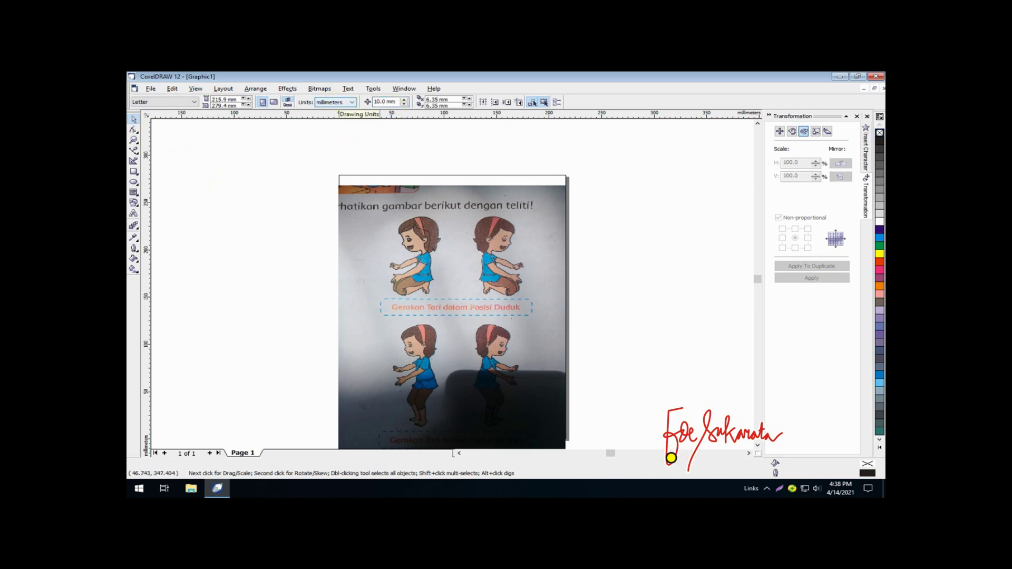
Step: Select all the traced head shapes, nudge them 100 mm to the left off the photo, and deselect them
{"action": "left_click_drag", "start_coordinate": [314, 203], "coordinate": [471, 268]}
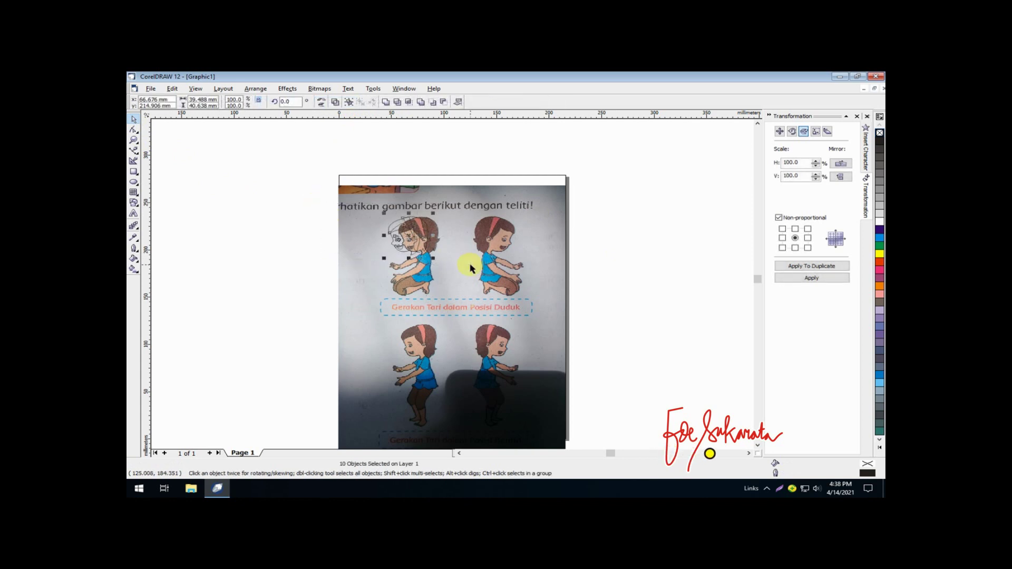
{"action": "key", "text": "Left"}
{"action": "key", "text": "Left"}
{"action": "key", "text": "Left"}
{"action": "key", "text": "Left"}
{"action": "key", "text": "Left"}
{"action": "key", "text": "Left"}
{"action": "key", "text": "Left"}
{"action": "key", "text": "Left"}
{"action": "key", "text": "Left"}
{"action": "key", "text": "Left"}
{"action": "key", "text": "Left"}
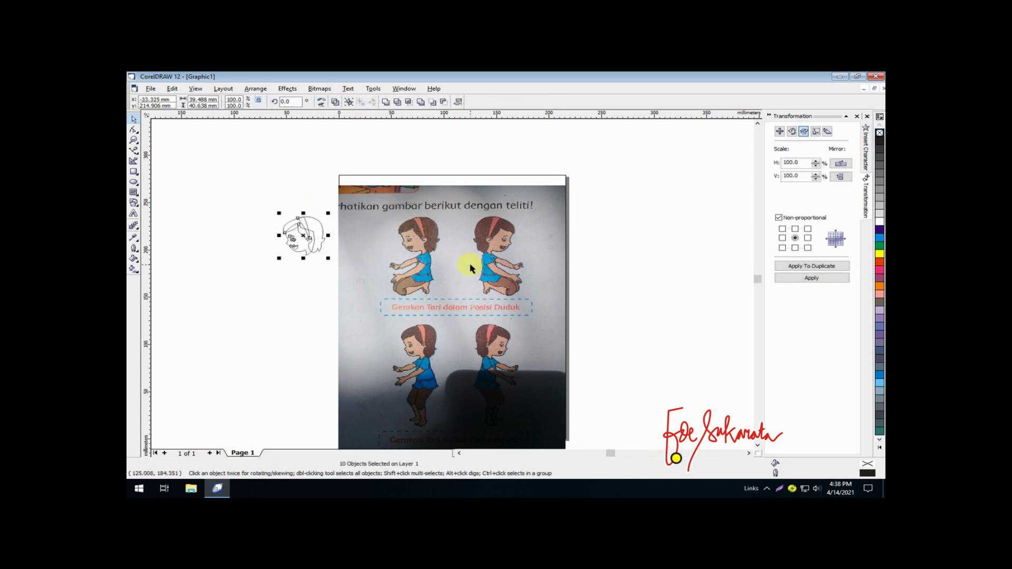
{"action": "left_click", "coordinate": [276, 204]}
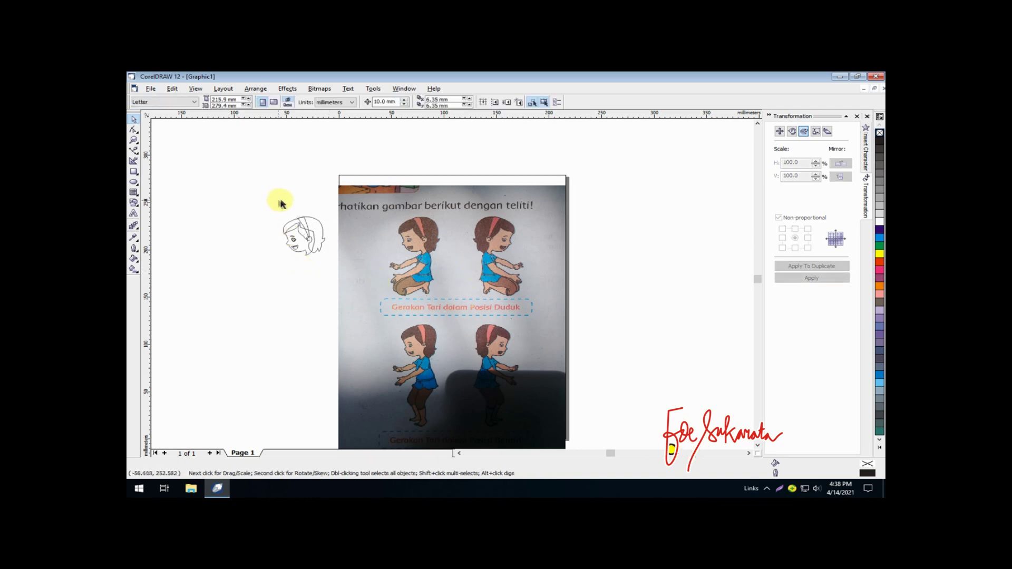
Step: Set the face shape's outline width to 0.353 mm
{"action": "key", "text": "F2"}
{"action": "left_click_drag", "start_coordinate": [255, 203], "coordinate": [452, 269]}
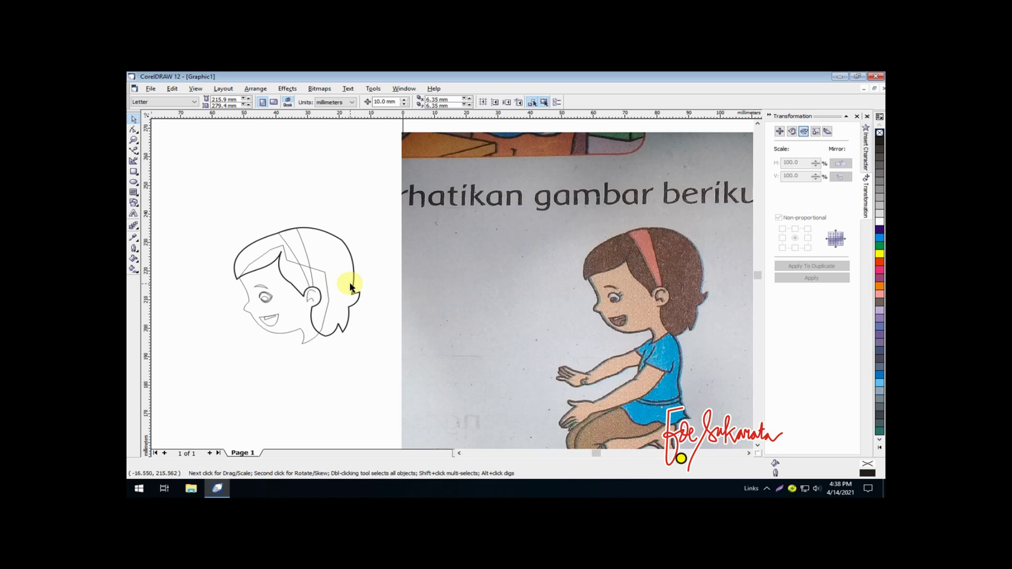
{"action": "left_click", "coordinate": [303, 337]}
{"action": "left_click", "coordinate": [526, 102]}
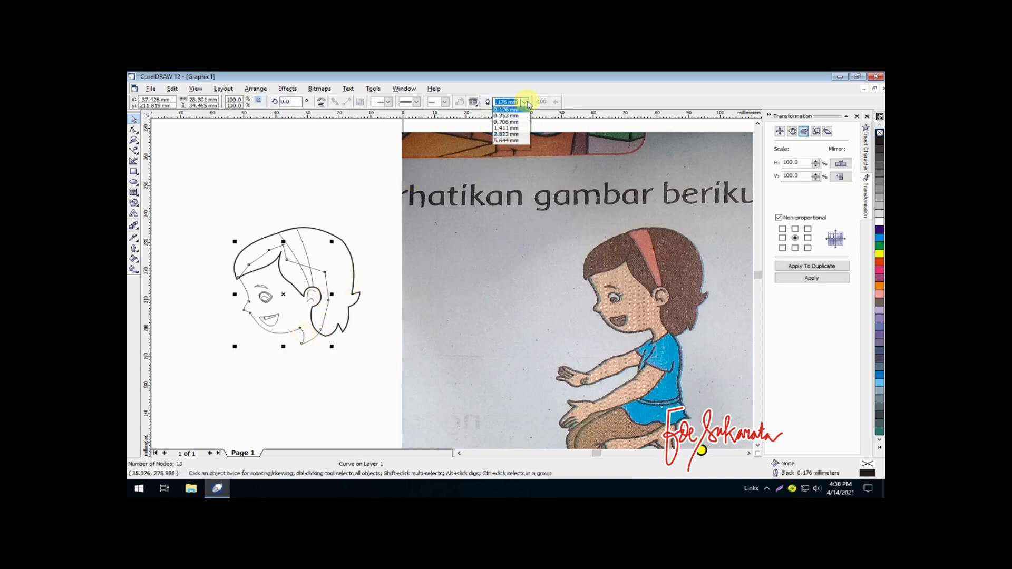
{"action": "left_click", "coordinate": [505, 115]}
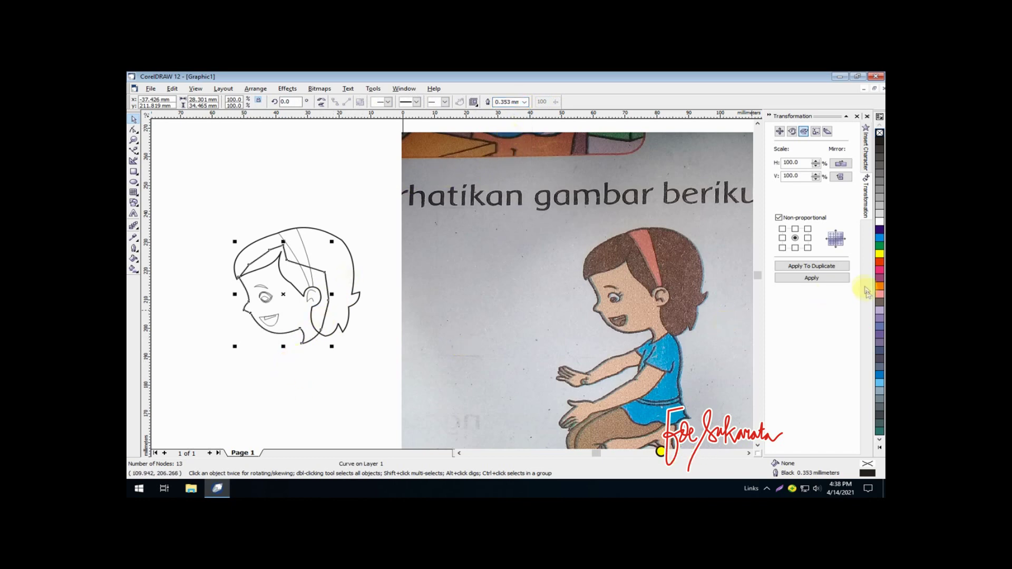
Step: Fill the face shape with Sand and move it back behind the hair, ear and headband shapes
{"action": "left_click", "coordinate": [879, 448]}
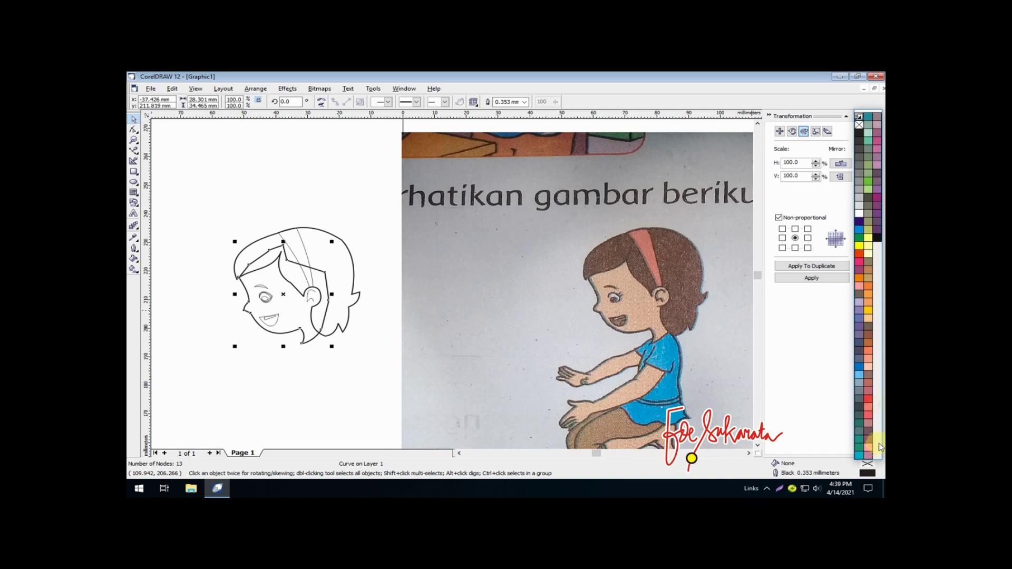
{"action": "left_click", "coordinate": [868, 320]}
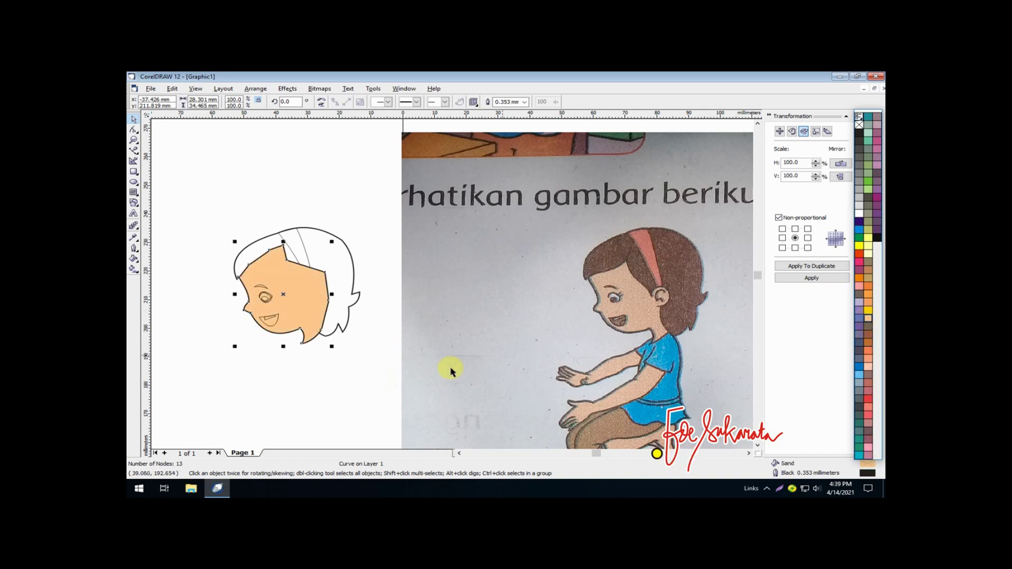
{"action": "key", "text": "ctrl+Page_Down"}
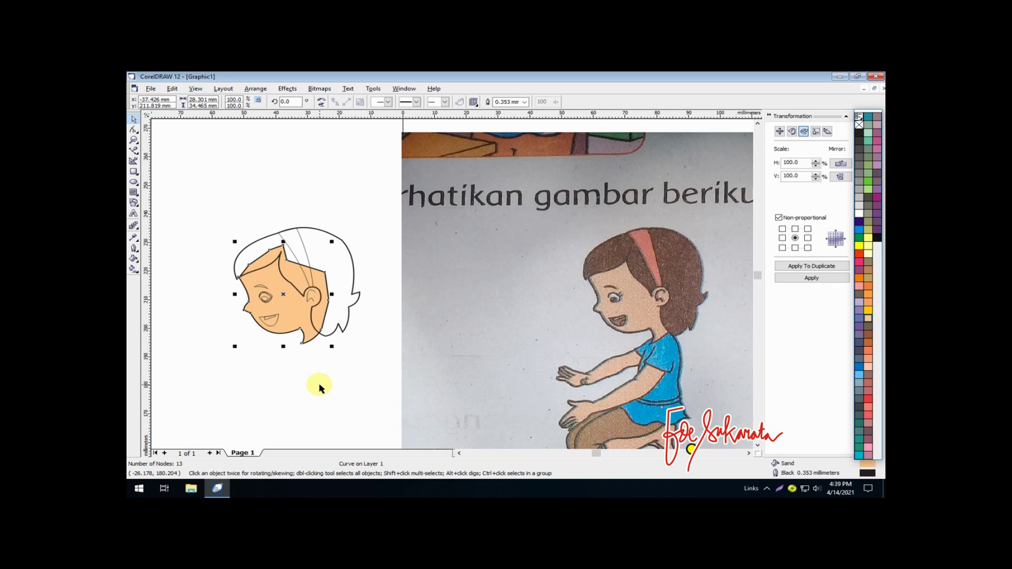
Step: Fill the large hair shape with Black
{"action": "left_click", "coordinate": [326, 232]}
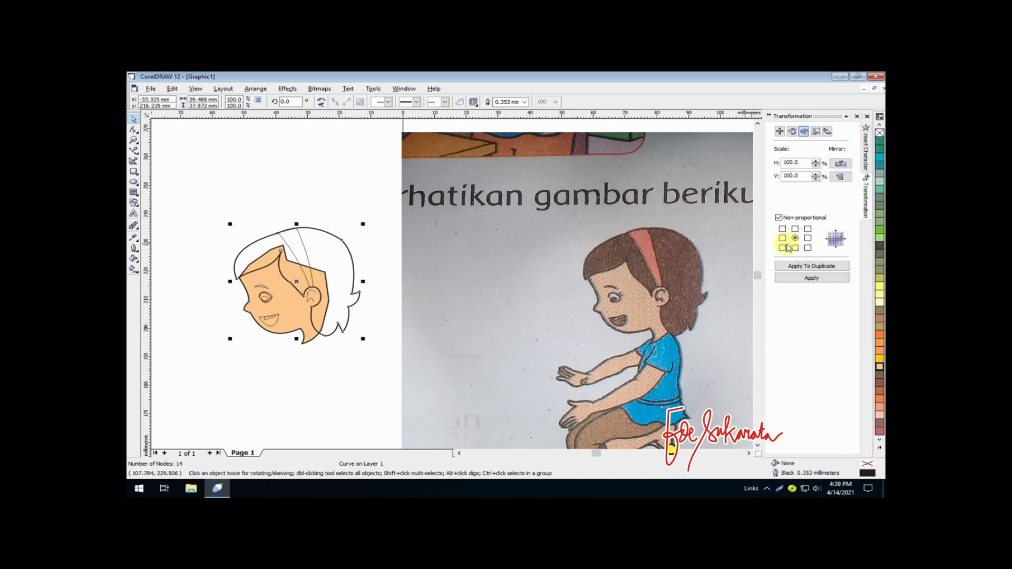
{"action": "left_click", "coordinate": [878, 451]}
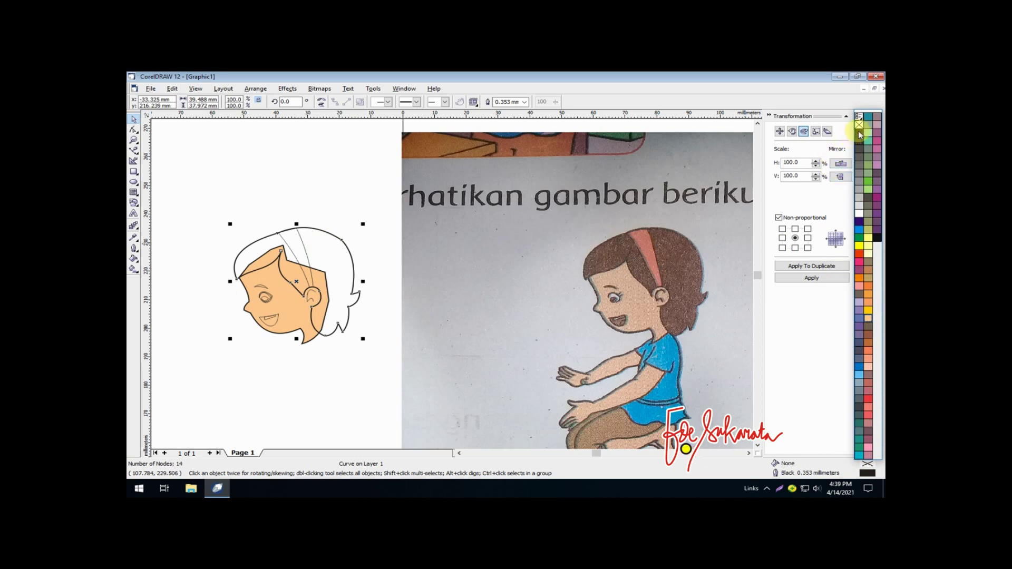
{"action": "left_click", "coordinate": [858, 130]}
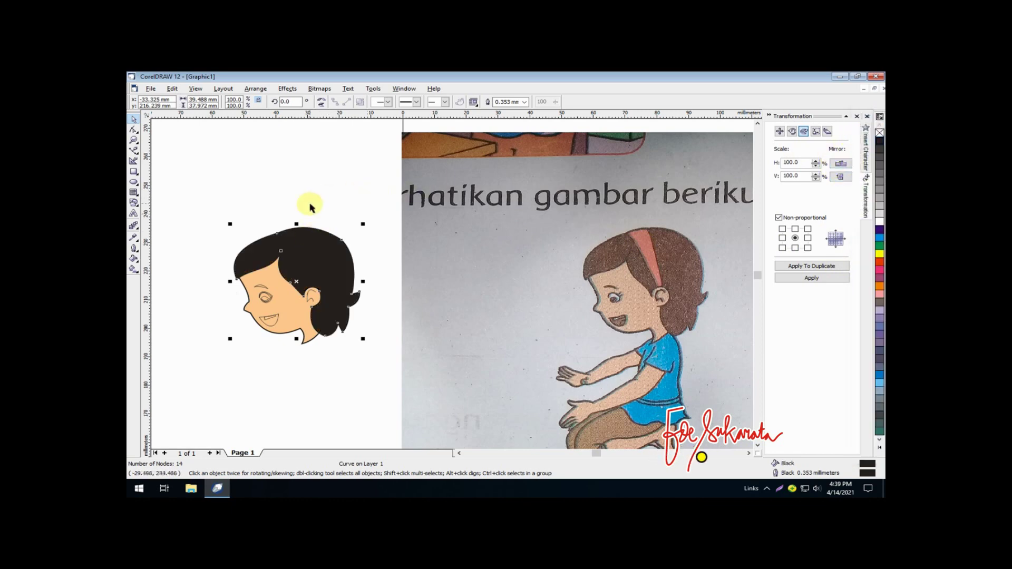
Step: Fill the headband shape across the hair with red and deselect it
{"action": "left_click", "coordinate": [300, 221]}
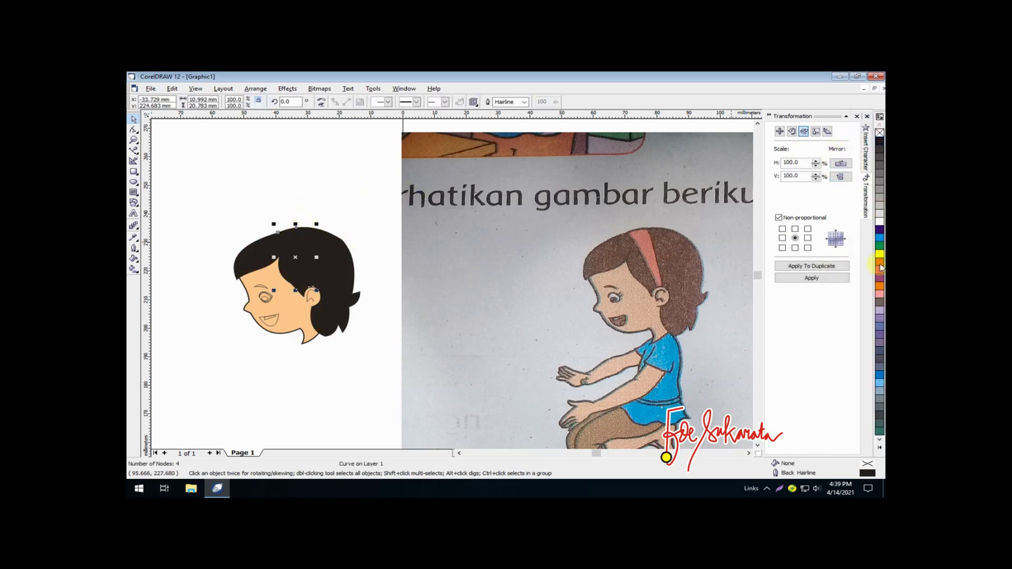
{"action": "left_click", "coordinate": [879, 267]}
{"action": "left_click", "coordinate": [266, 365]}
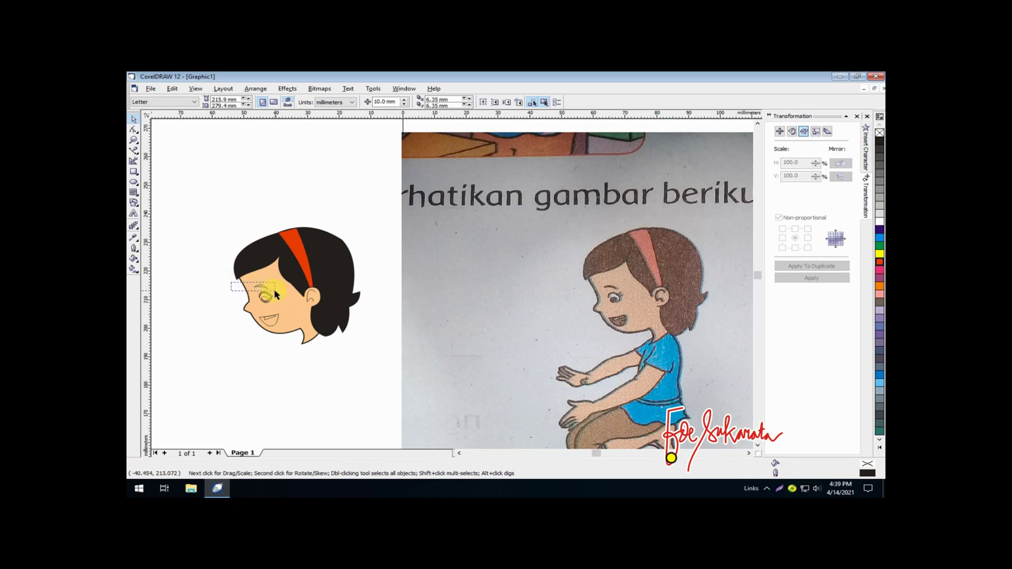
Step: Fill the eyebrow and the open mouth shape with Black
{"action": "left_click", "coordinate": [257, 287]}
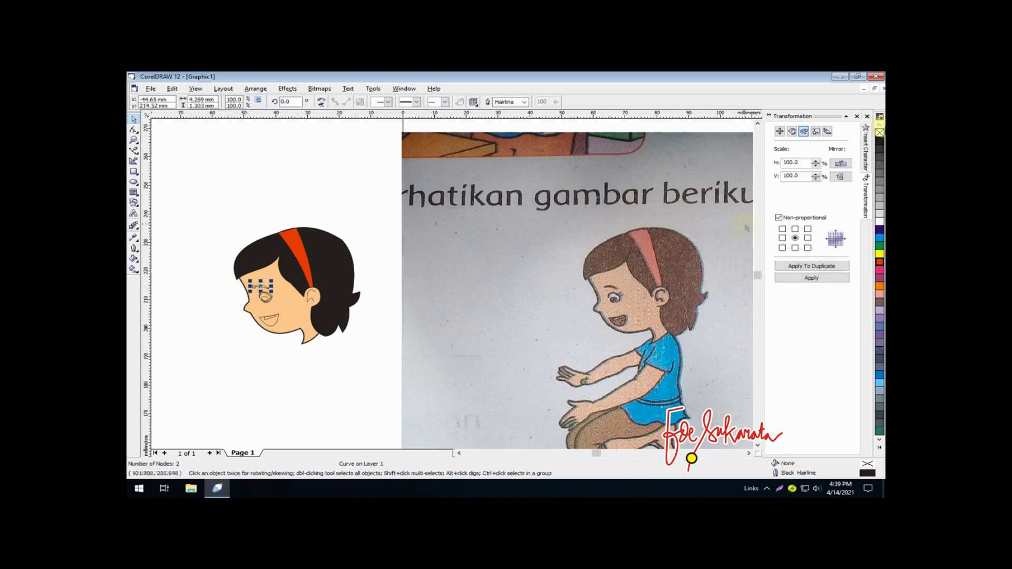
{"action": "left_click", "coordinate": [253, 380]}
{"action": "left_click", "coordinate": [261, 322]}
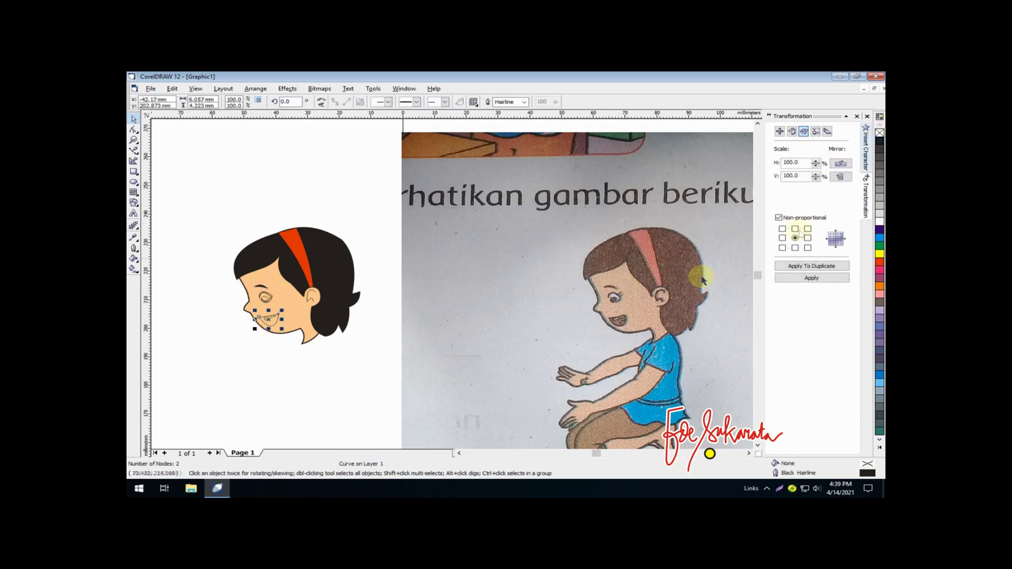
{"action": "left_click", "coordinate": [880, 143]}
{"action": "left_click", "coordinate": [267, 362]}
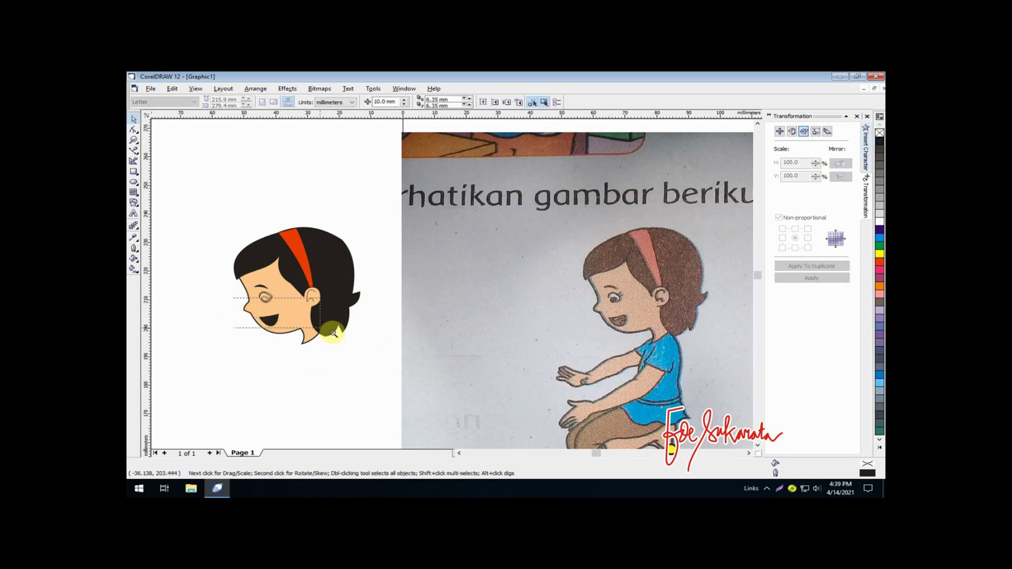
Step: Fill the teeth shape inside the mouth with White and deselect it
{"action": "scroll", "coordinate": [327, 327], "scroll_direction": "up", "scroll_amount": 5}
{"action": "left_click_drag", "start_coordinate": [196, 252], "coordinate": [412, 290]}
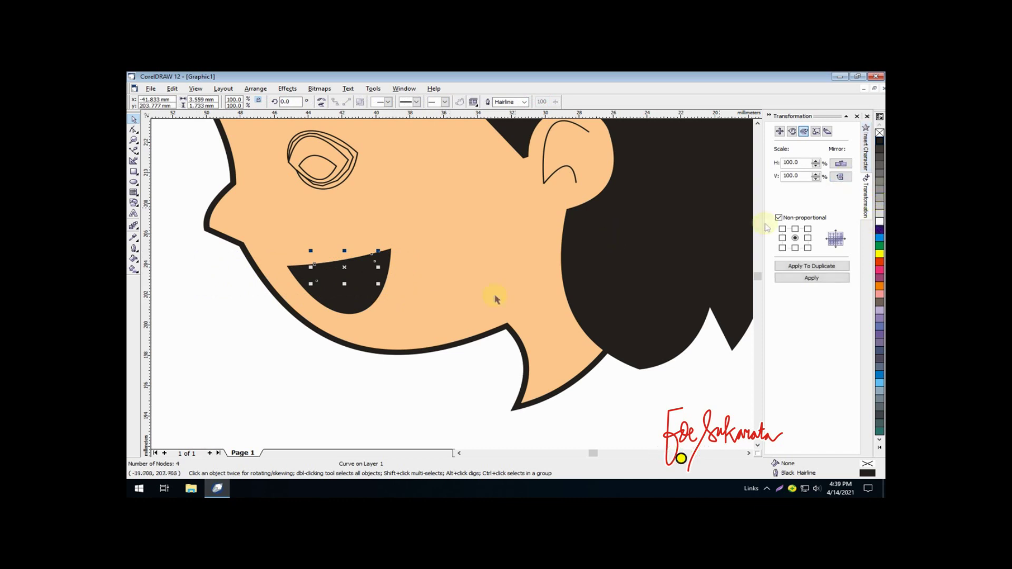
{"action": "left_click", "coordinate": [880, 221]}
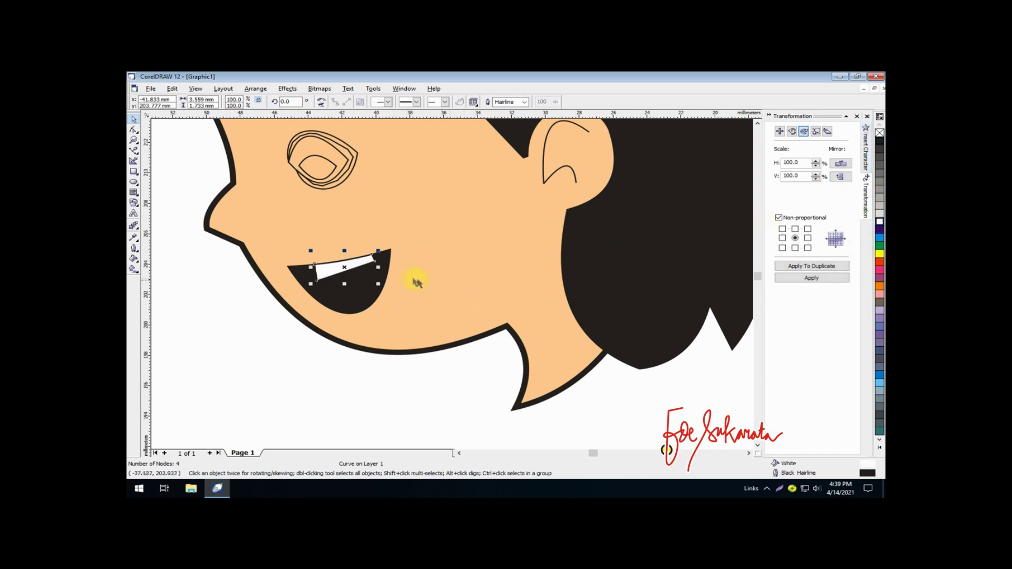
{"action": "left_click", "coordinate": [317, 356]}
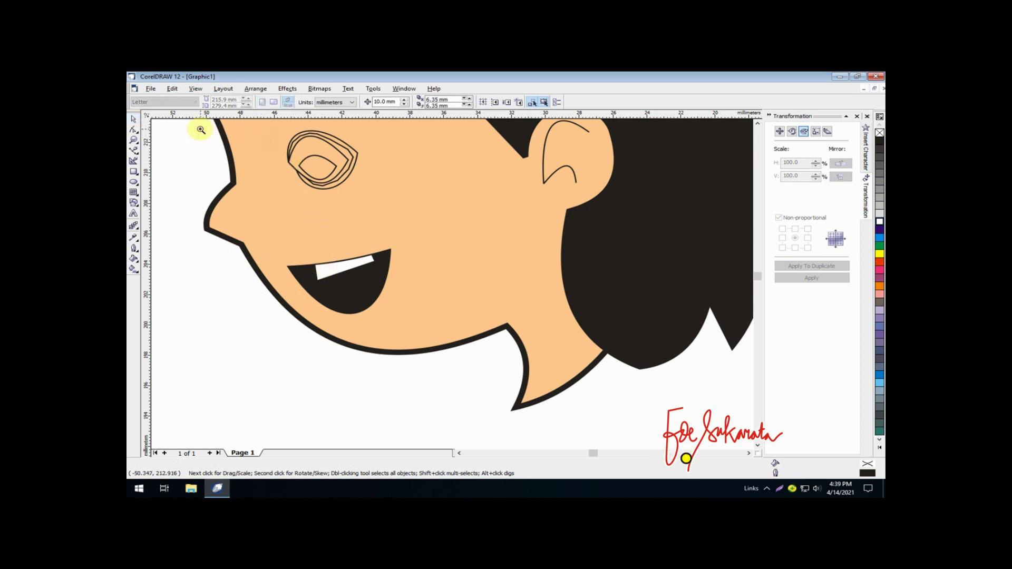
Step: Fill the eye's outer rim shape and the pupil shape with Black
{"action": "left_click_drag", "start_coordinate": [198, 132], "coordinate": [425, 219]}
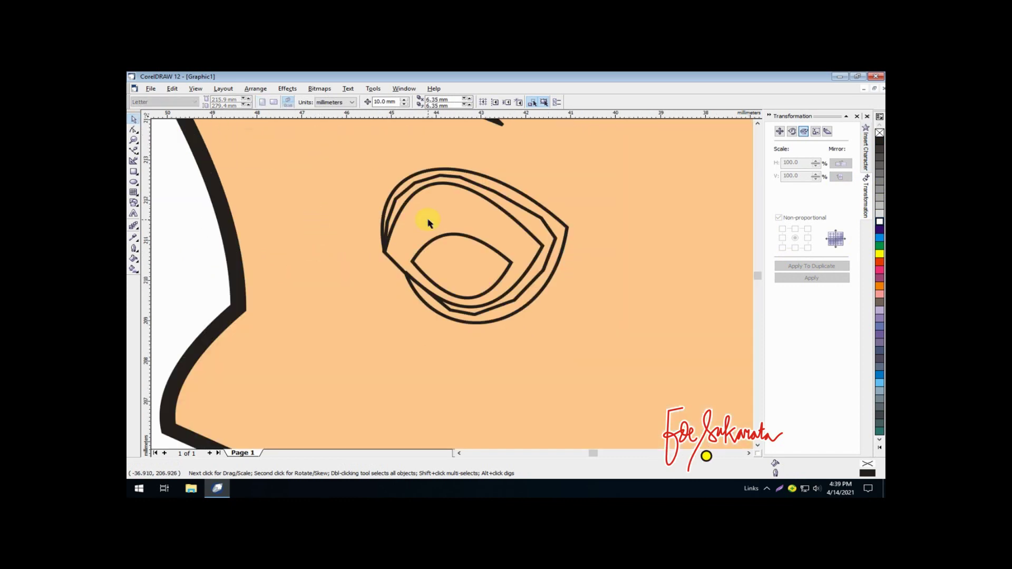
{"action": "left_click", "coordinate": [465, 174]}
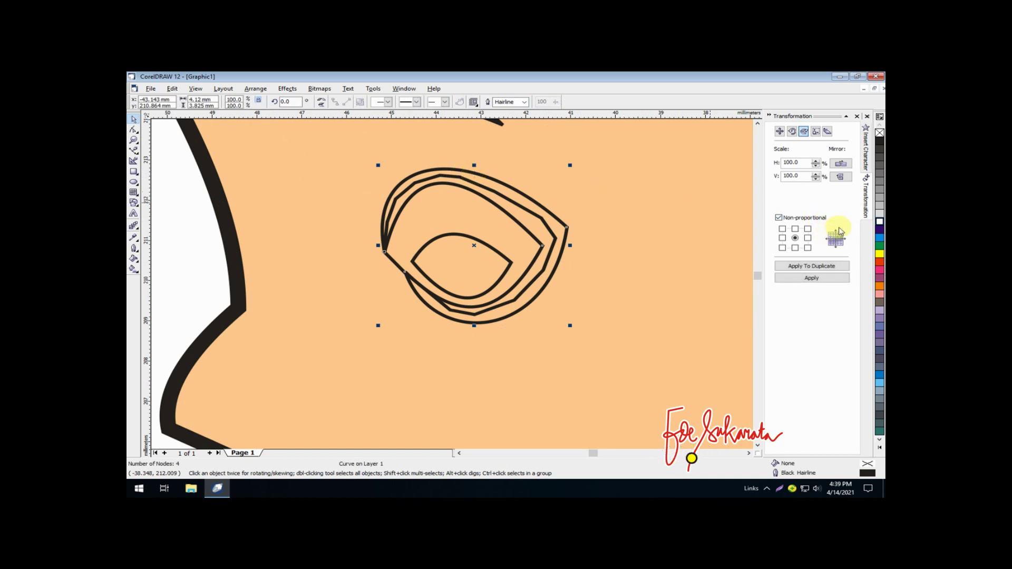
{"action": "left_click", "coordinate": [879, 141]}
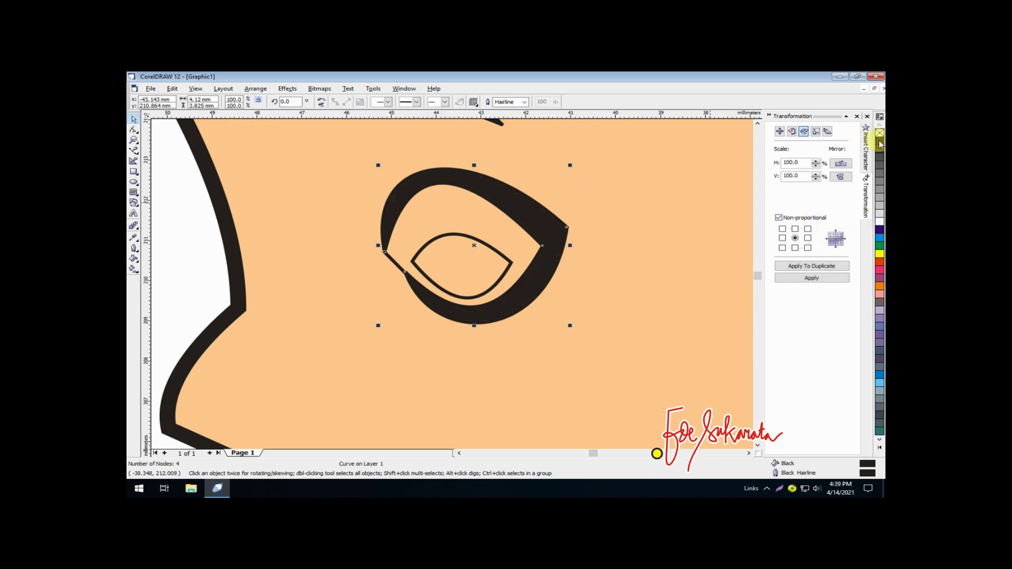
{"action": "left_click", "coordinate": [436, 243]}
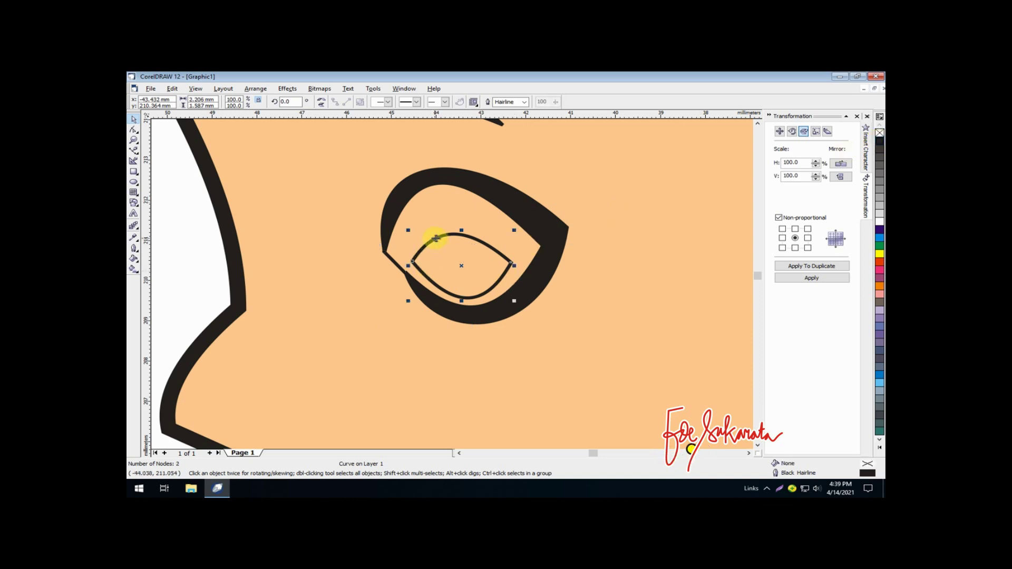
{"action": "left_click", "coordinate": [879, 141]}
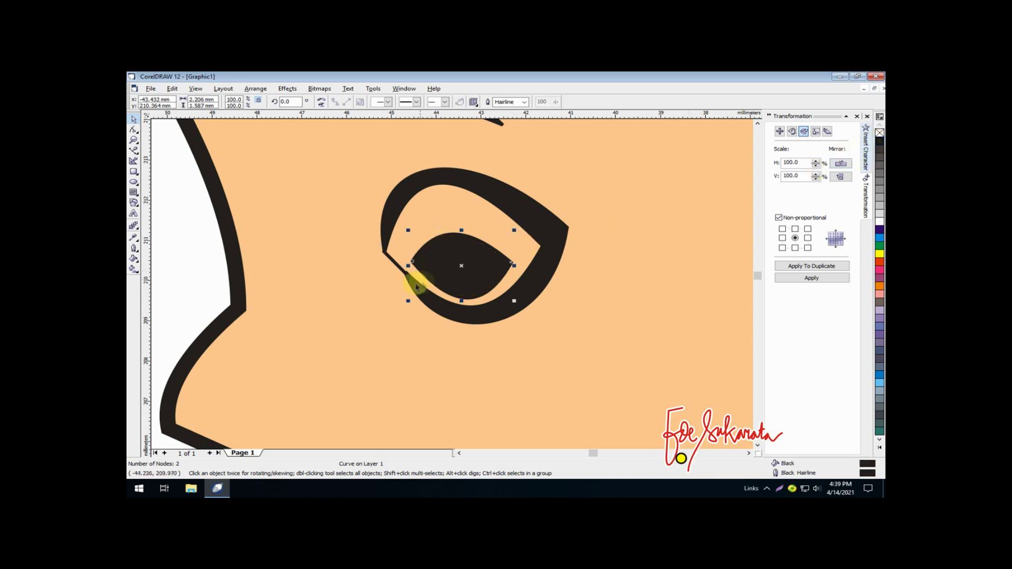
Step: Fill the many-noded eyeball shape between the eye's rim and pupil with White
{"action": "left_click", "coordinate": [393, 263]}
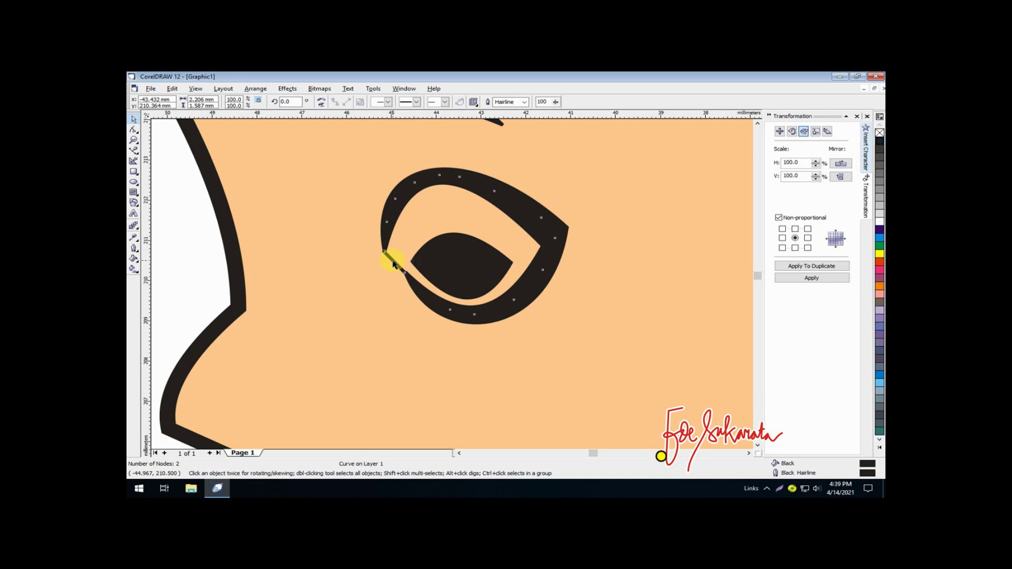
{"action": "left_click", "coordinate": [879, 224]}
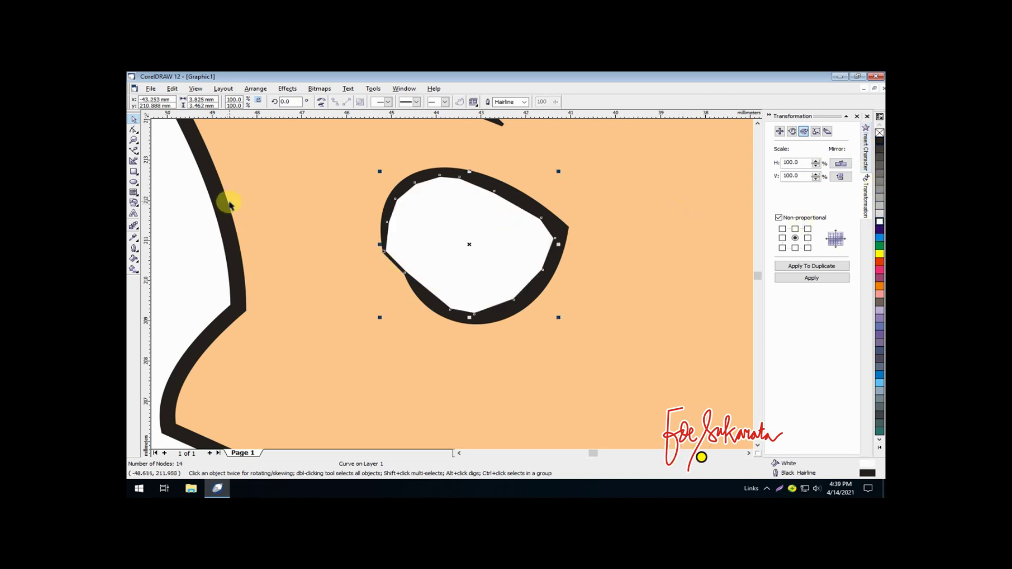
{"action": "left_click", "coordinate": [192, 200]}
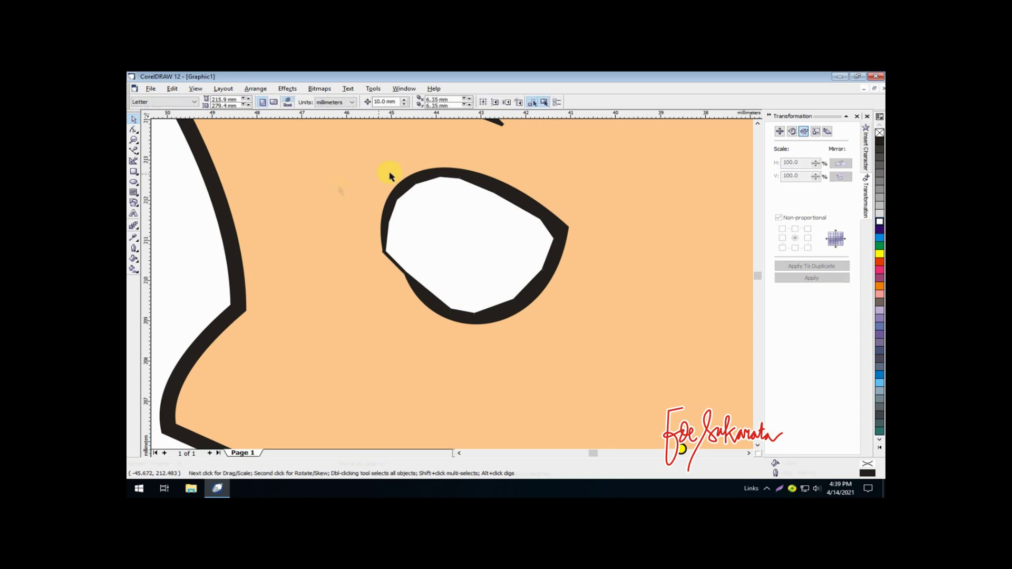
Step: Bring the eye's black rim and the pupil to the front of the white eyeball shape
{"action": "left_click", "coordinate": [427, 175]}
{"action": "right_click", "coordinate": [426, 175]}
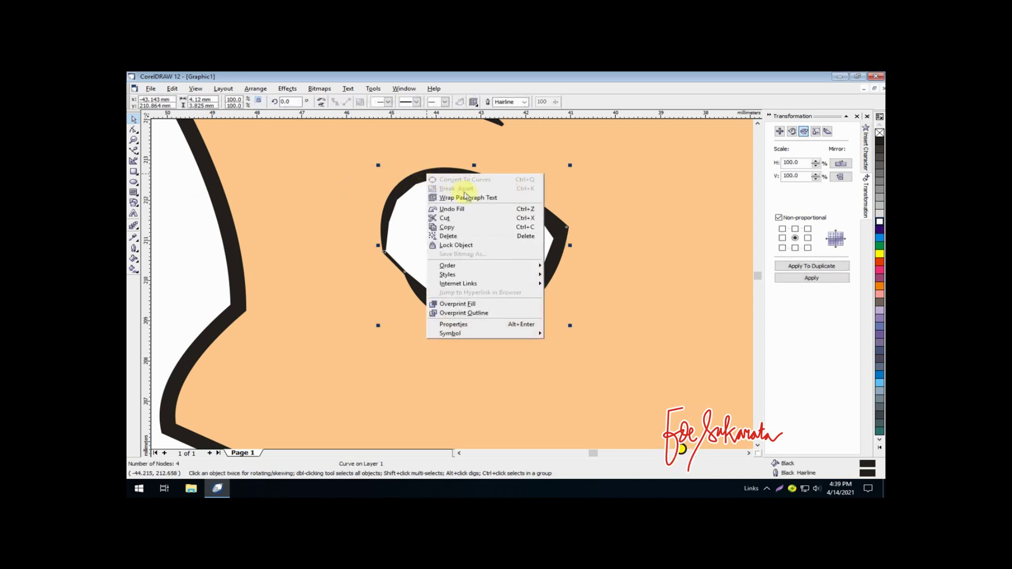
{"action": "mouse_move", "coordinate": [508, 271]}
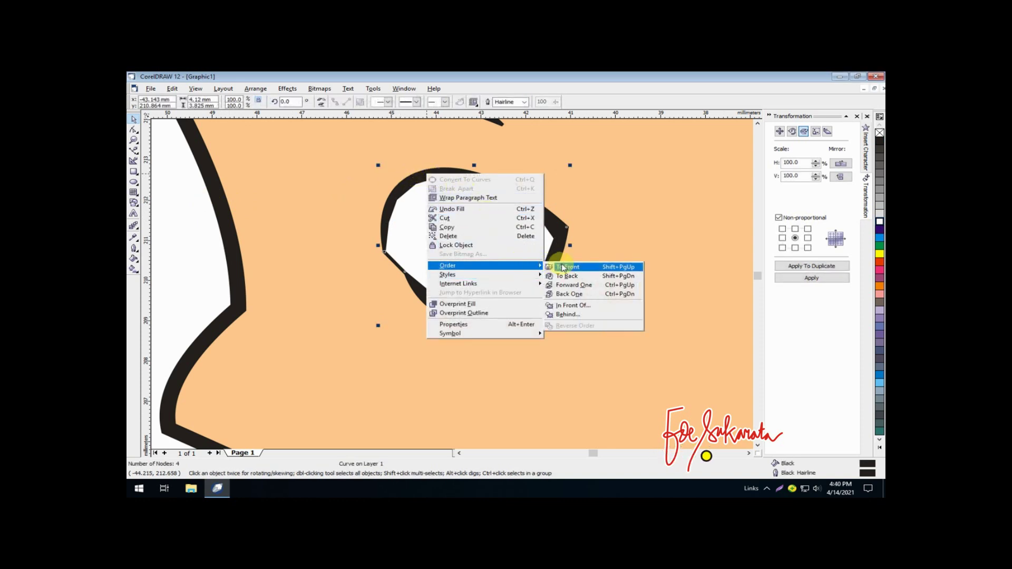
{"action": "left_click", "coordinate": [554, 268]}
{"action": "left_click_drag", "start_coordinate": [186, 207], "coordinate": [548, 325]}
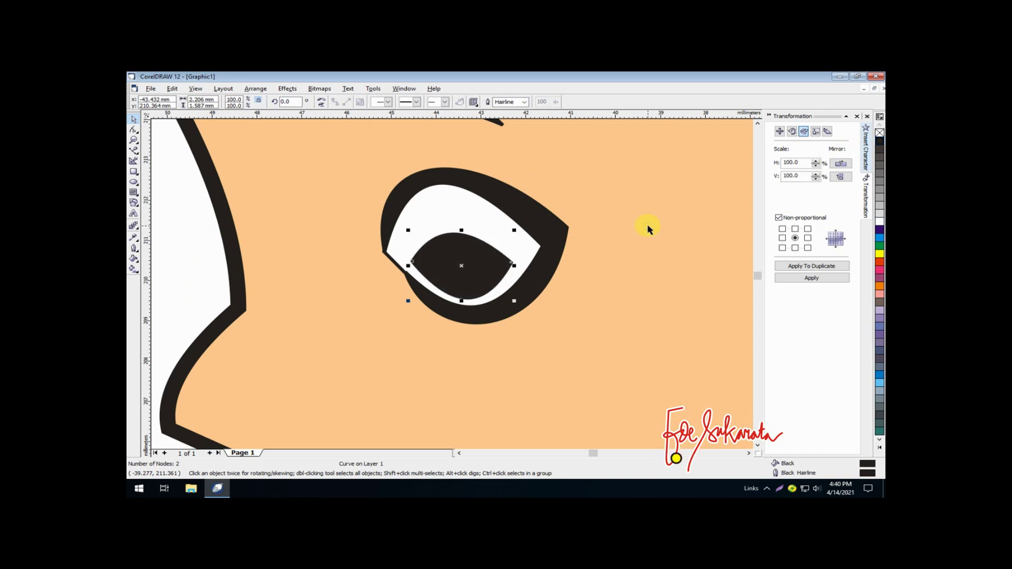
{"action": "key", "text": "Escape"}
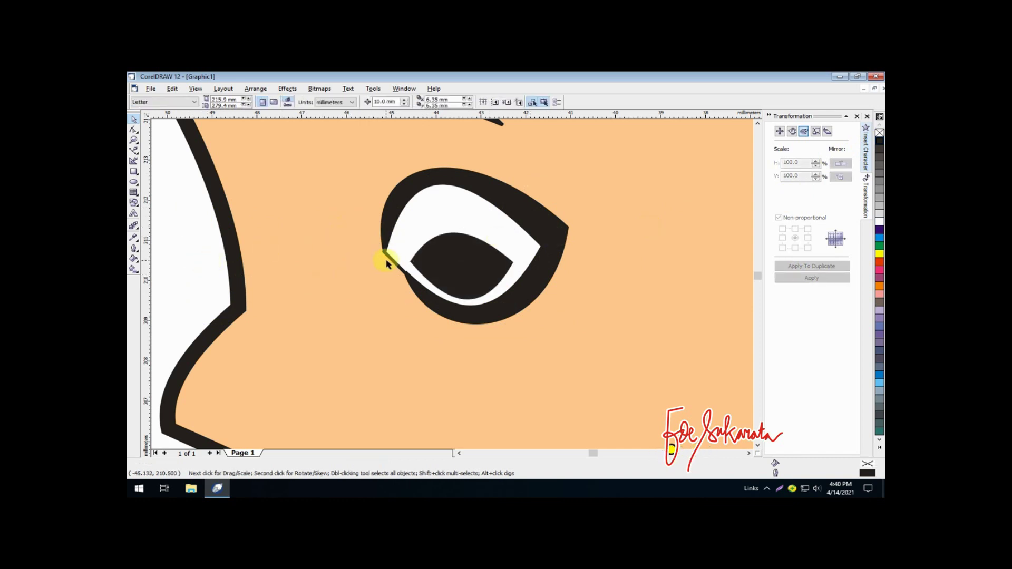
Step: Remove the outline from the white eyeball shape by setting its outline width to None
{"action": "left_click", "coordinate": [391, 262]}
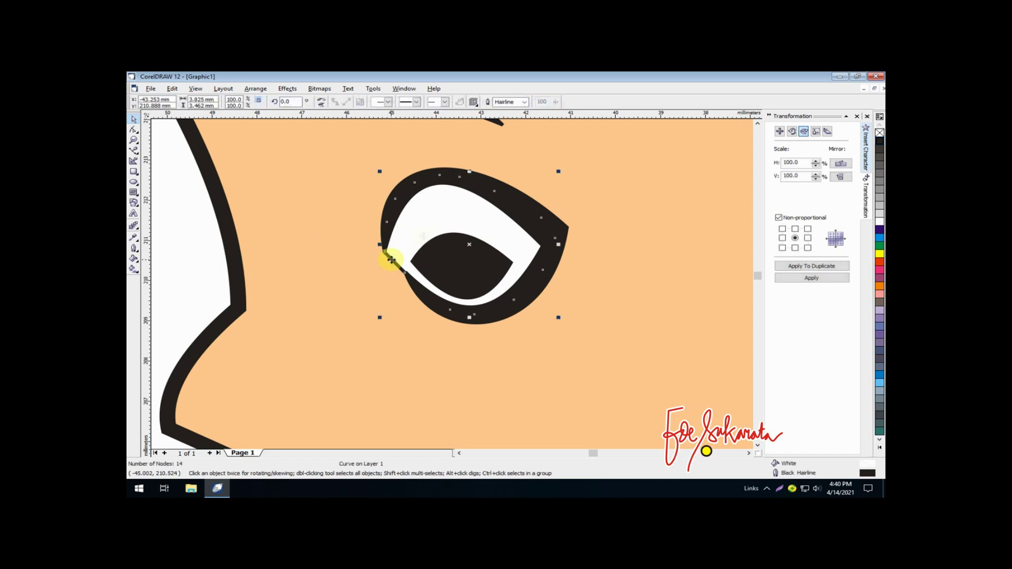
{"action": "left_click", "coordinate": [525, 102]}
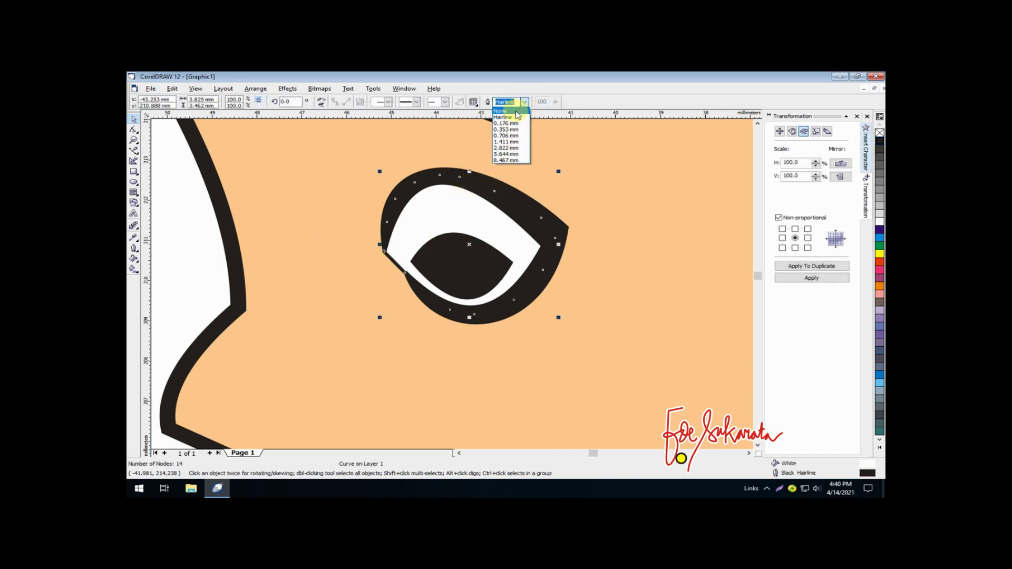
{"action": "left_click", "coordinate": [509, 111]}
{"action": "key", "text": "Escape"}
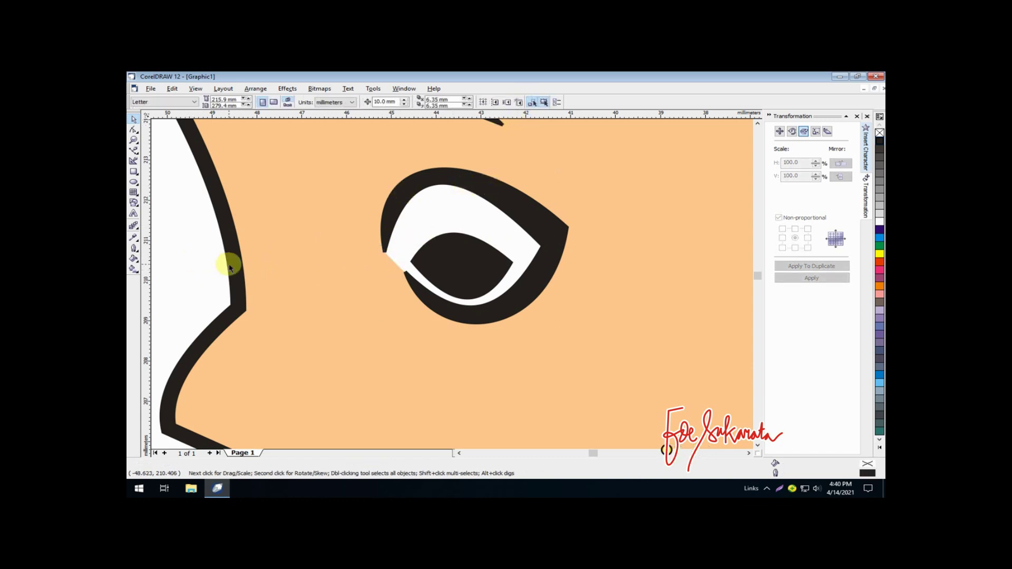
{"action": "scroll", "coordinate": [230, 269], "scroll_direction": "down", "scroll_amount": 2}
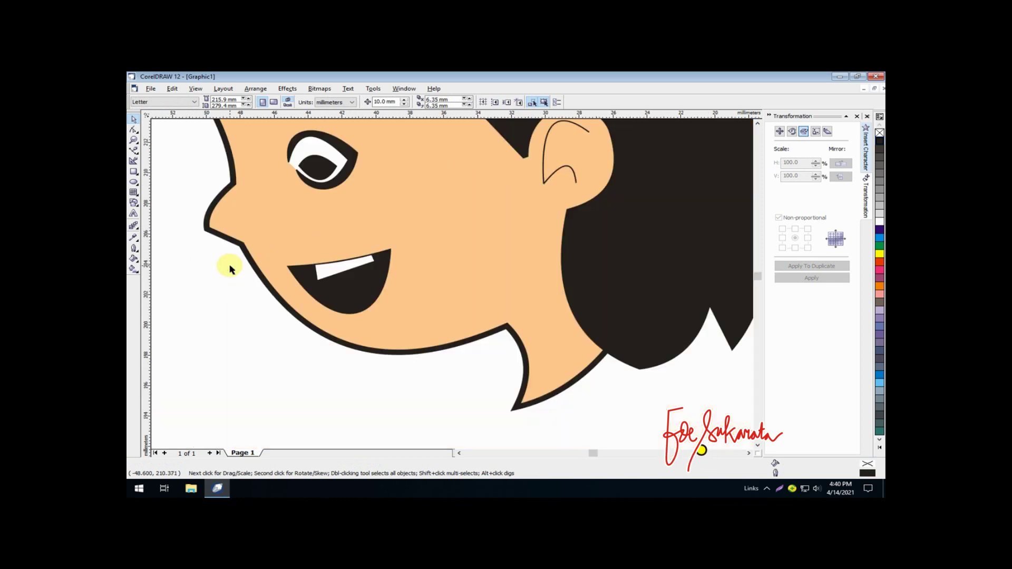
{"action": "scroll", "coordinate": [390, 245], "scroll_direction": "down", "scroll_amount": 3}
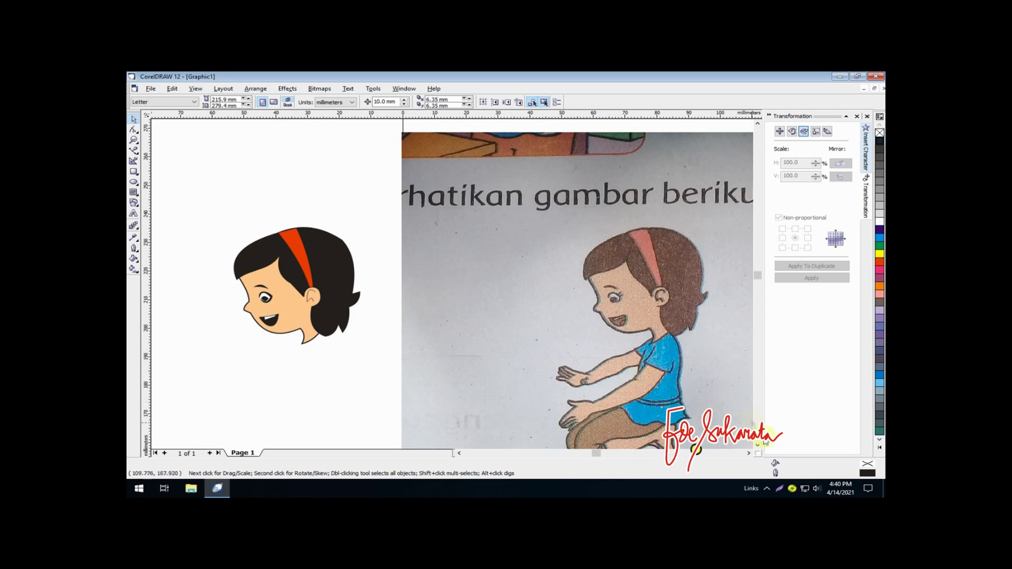
{"action": "left_click", "coordinate": [767, 488]}
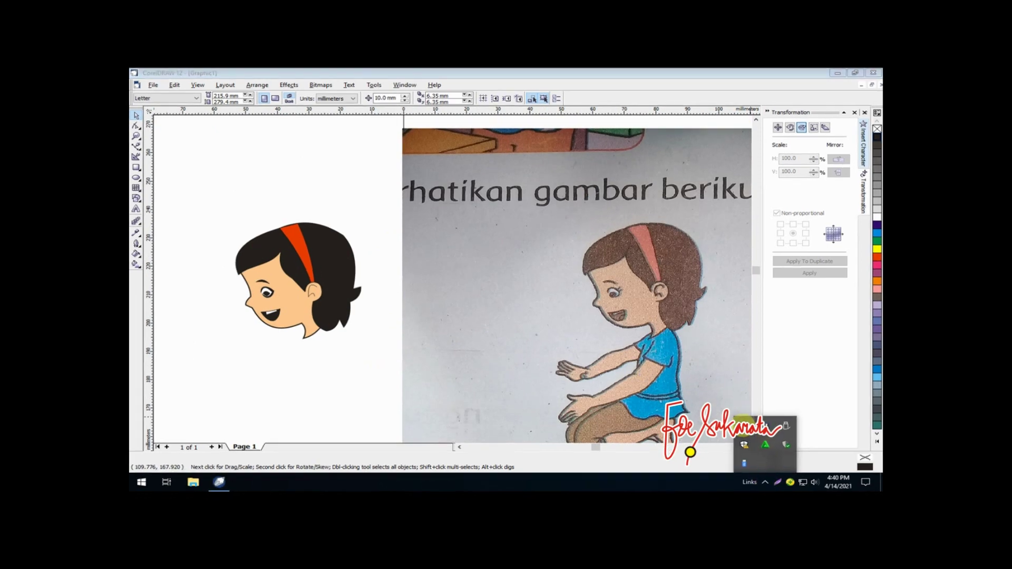